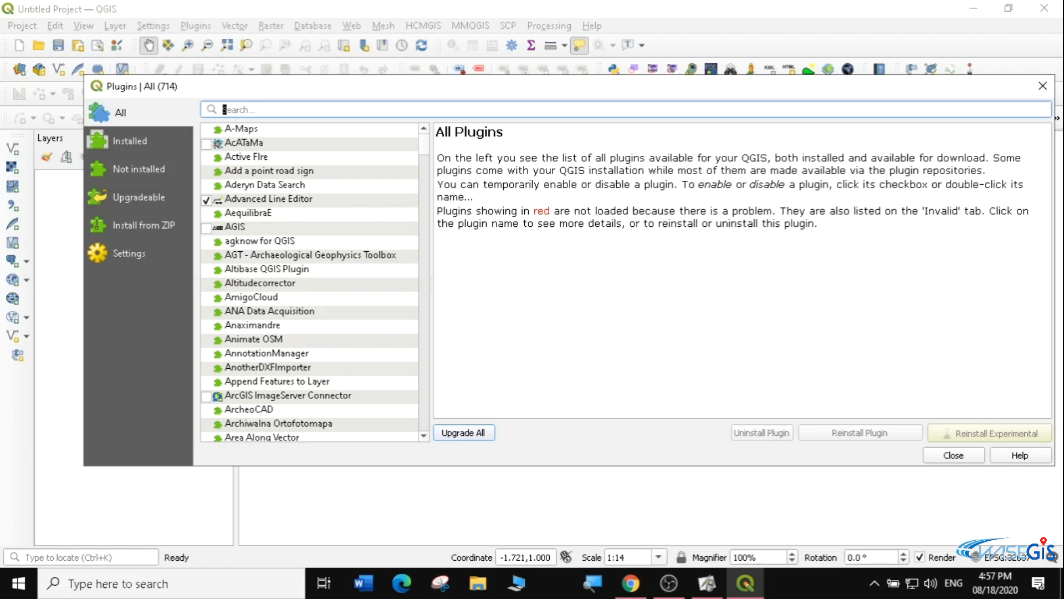
Find the QGIS Resource Sharing plugin with the search "qgis res", install it from the repository and close the plugin manager.
type("qgis res")
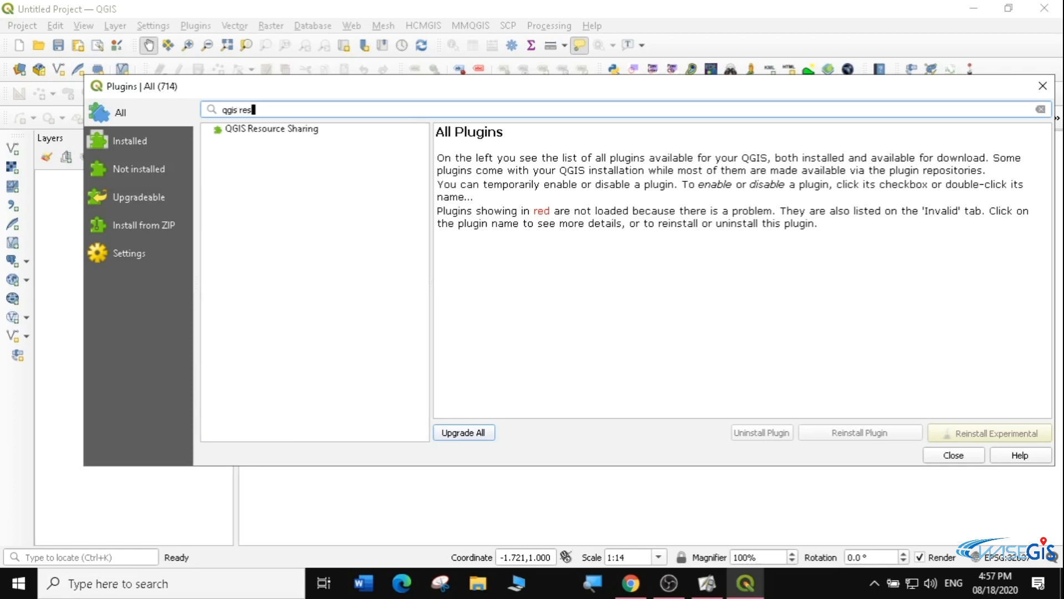
left_click(272, 131)
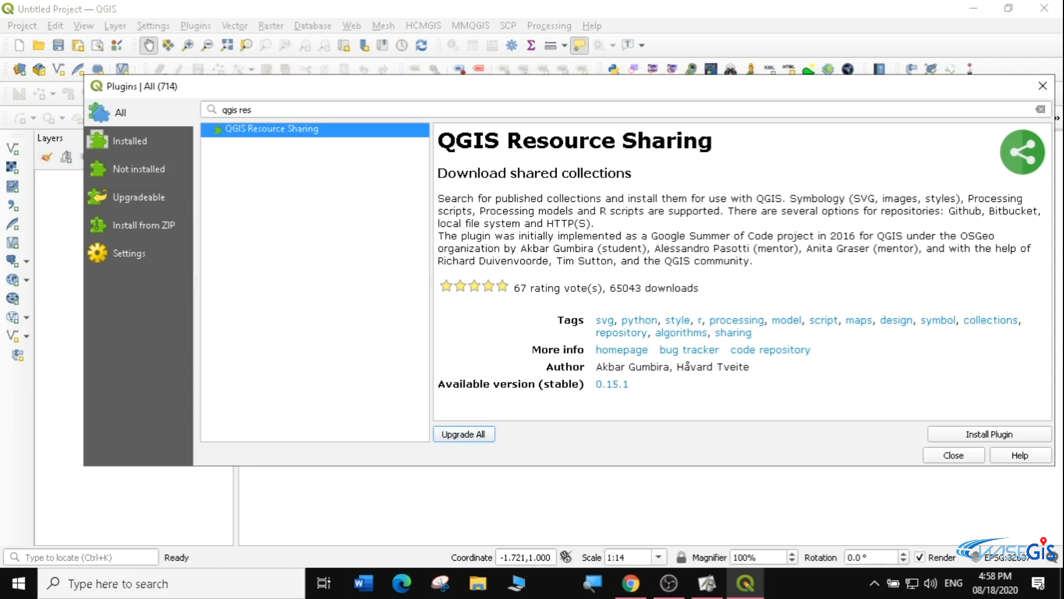
left_click_drag(724, 211, 774, 199)
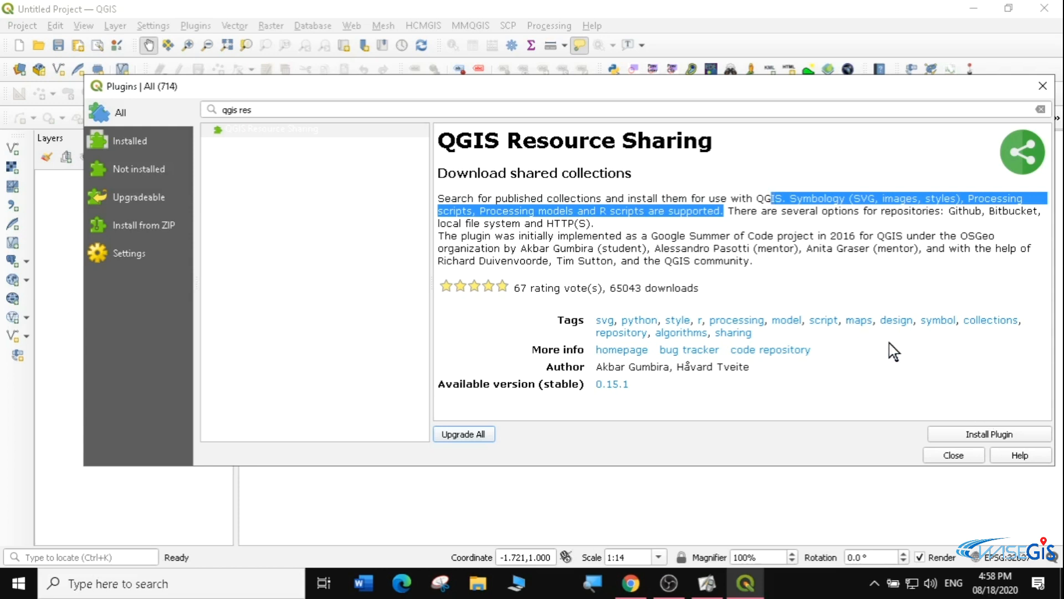
left_click(976, 434)
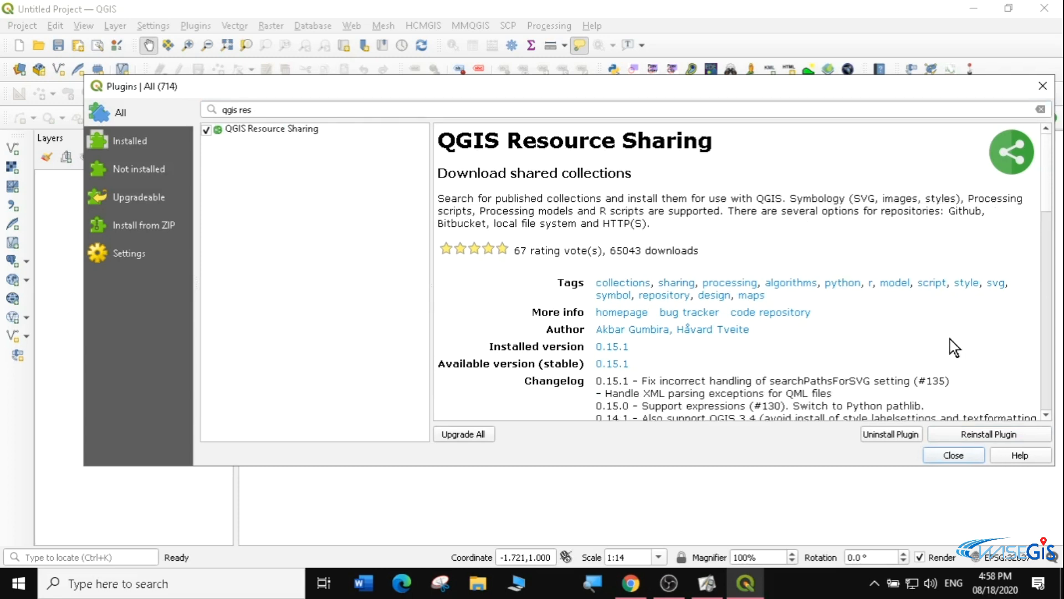
left_click(1042, 89)
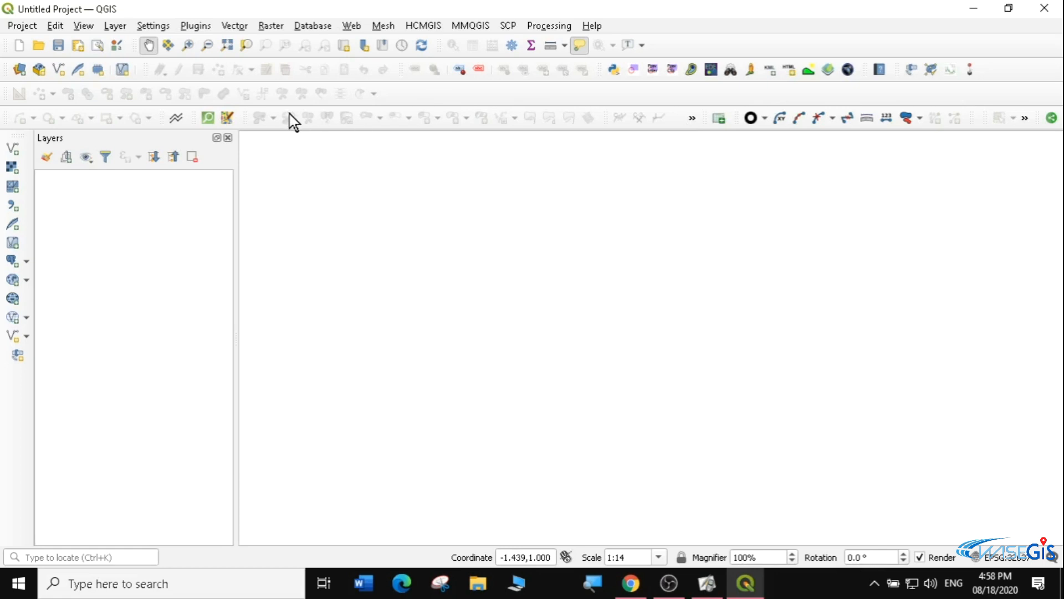
Uninstall the QGIS Resource Sharing plugin, close the plugin manager and check the list of available plugins.
left_click(201, 23)
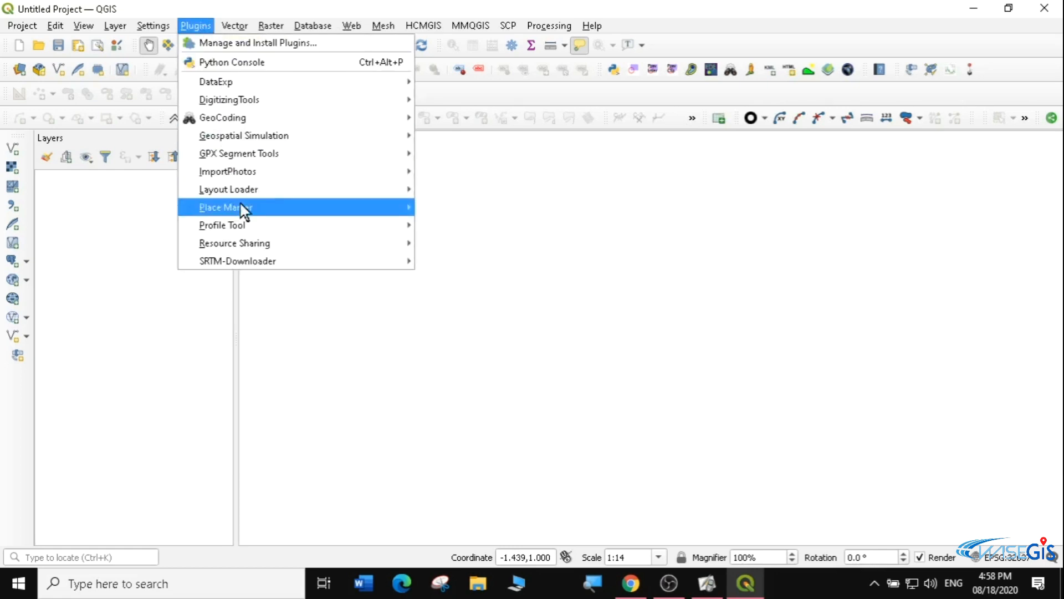
mouse_move(244, 242)
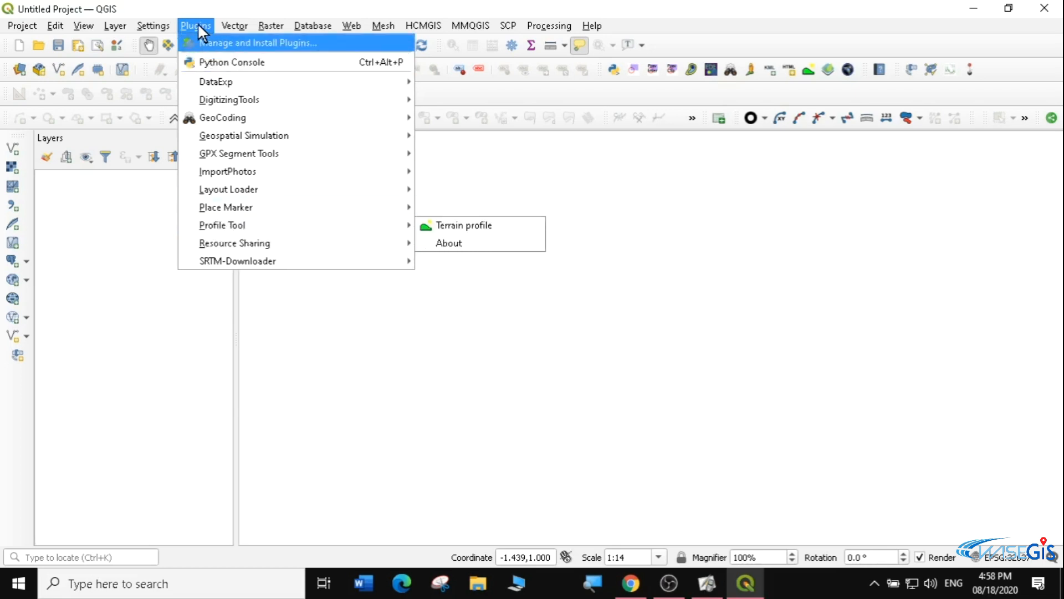
left_click(225, 45)
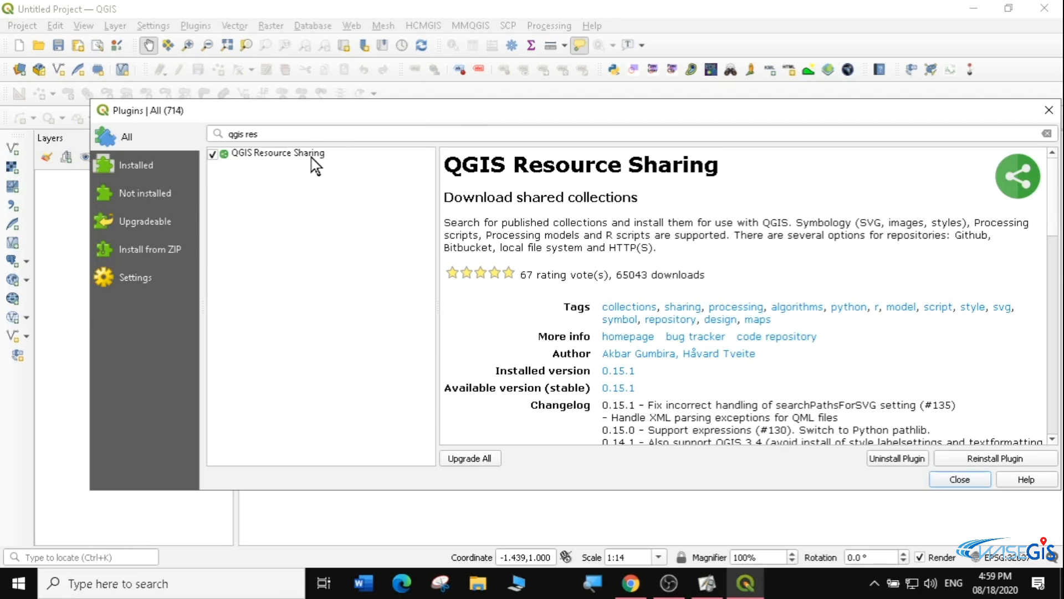
left_click(345, 134)
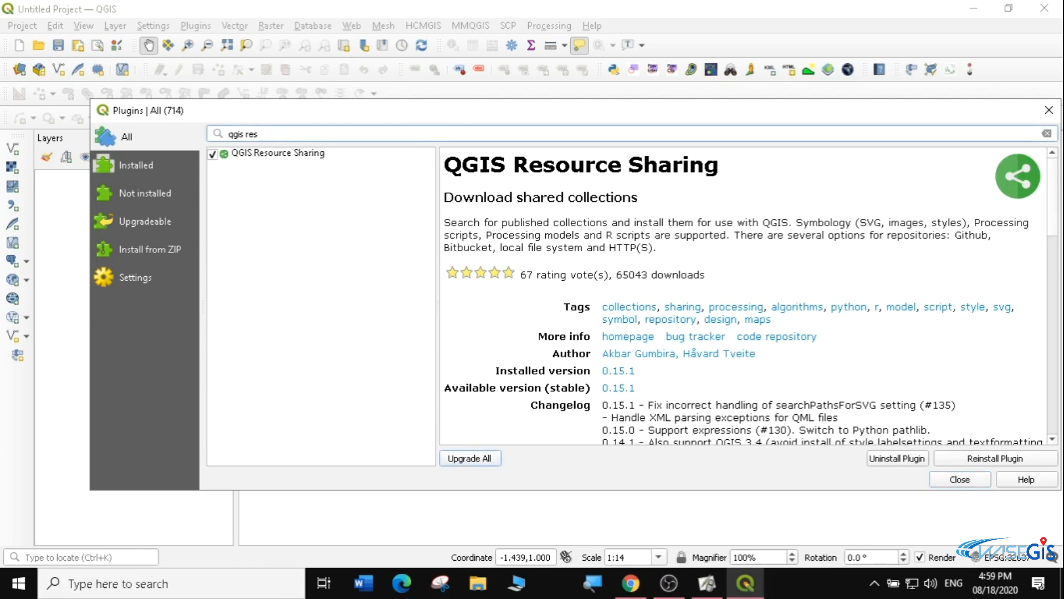
key("BackSpace")
key("BackSpace")
key("BackSpace")
key("BackSpace")
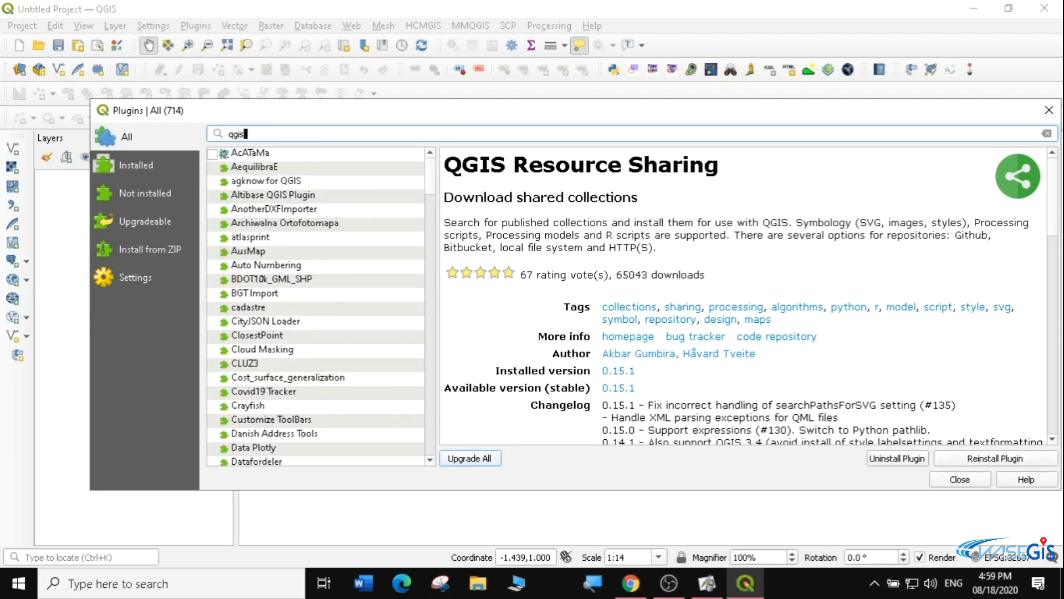
left_click(883, 459)
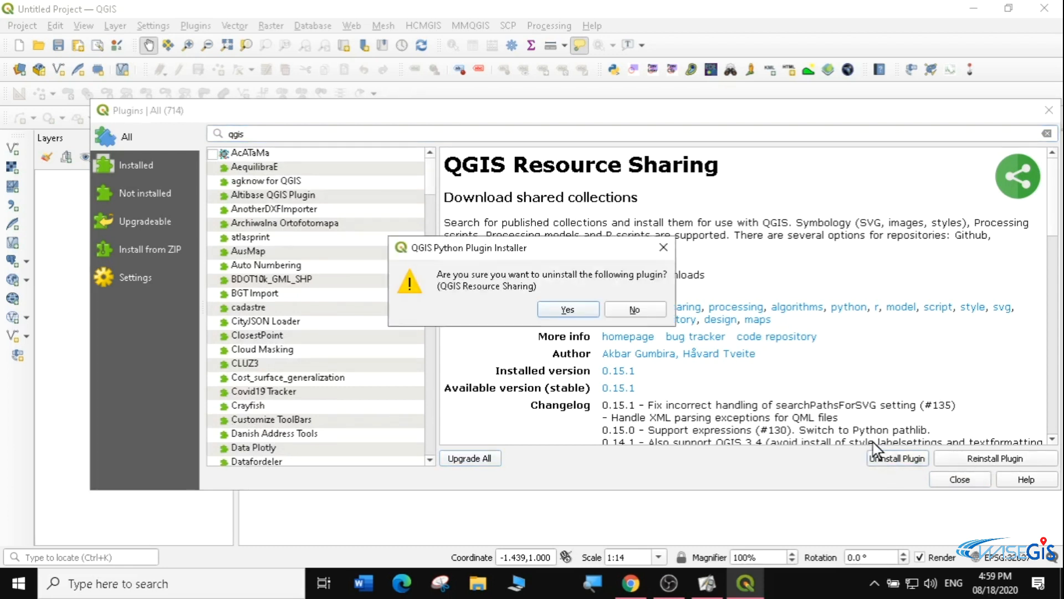
left_click(573, 307)
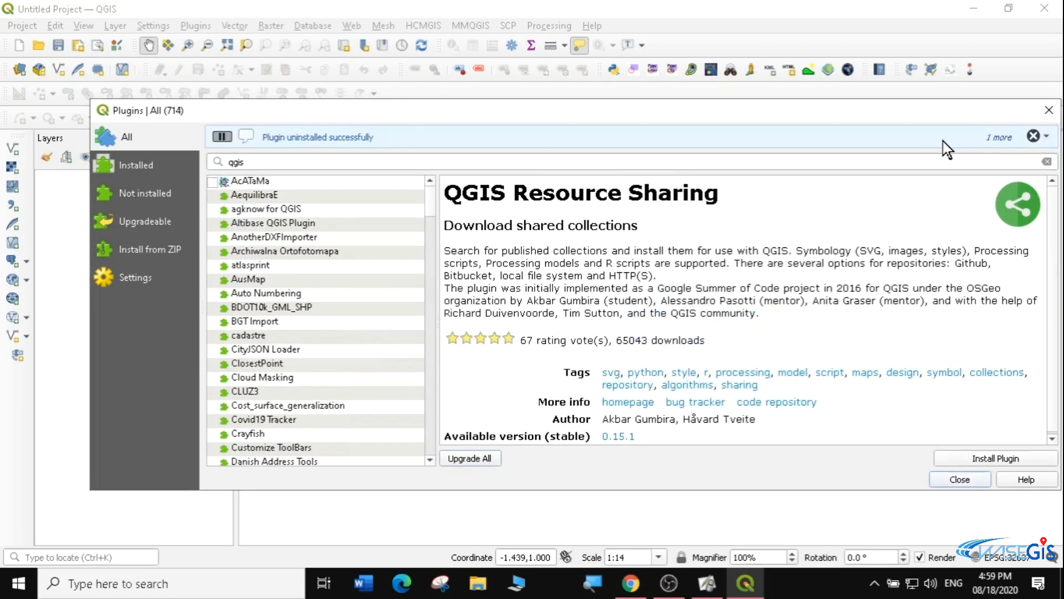
left_click(1050, 110)
left_click(196, 26)
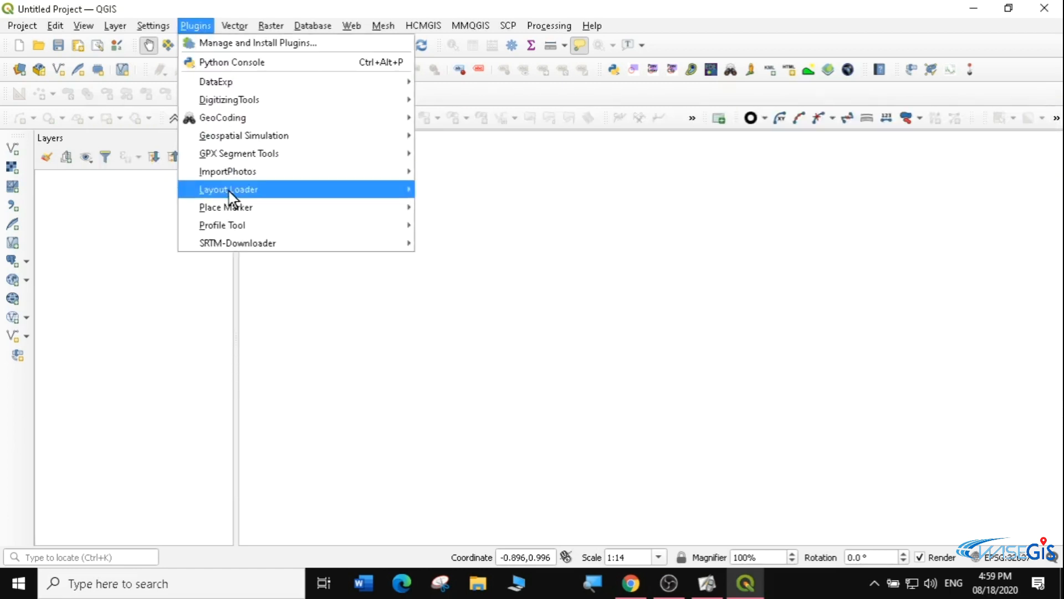
left_click(204, 21)
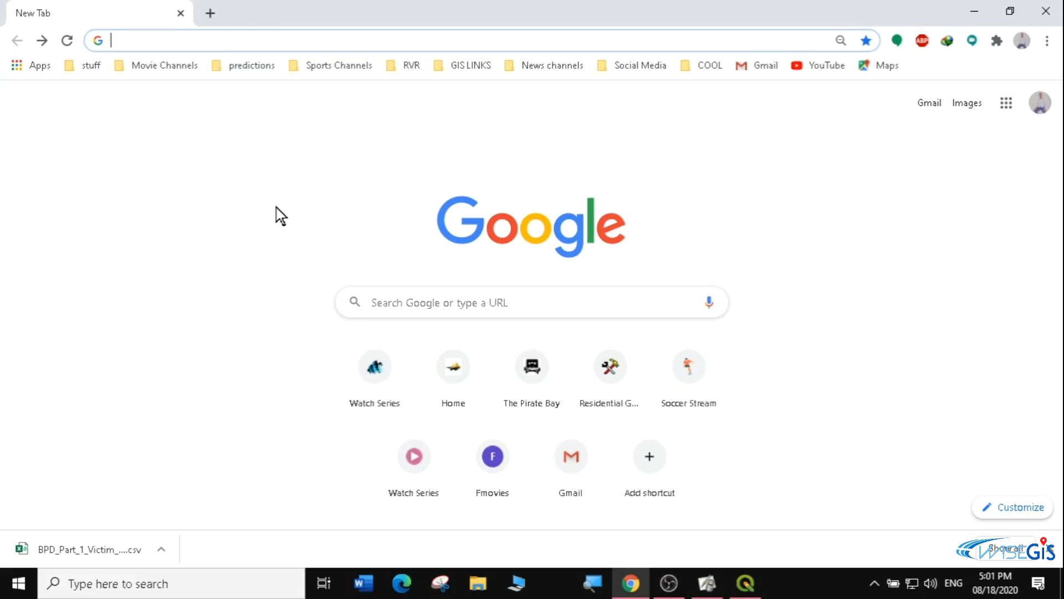
In Chrome, search the web for QGIS Resource Sharing and open its page in the QGIS Python Plugins Repository.
type("qgis")
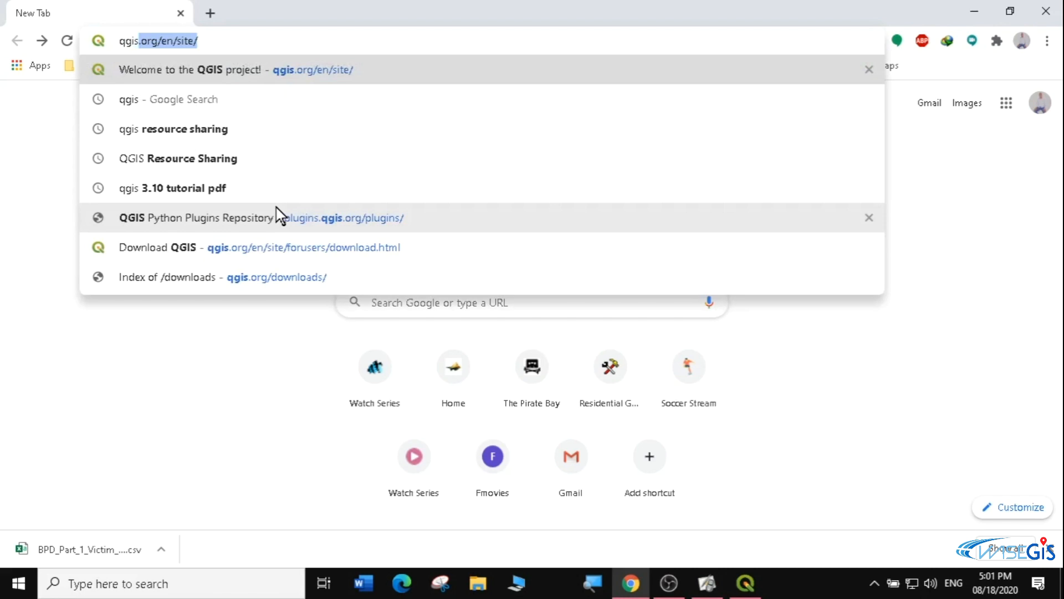
type(" re")
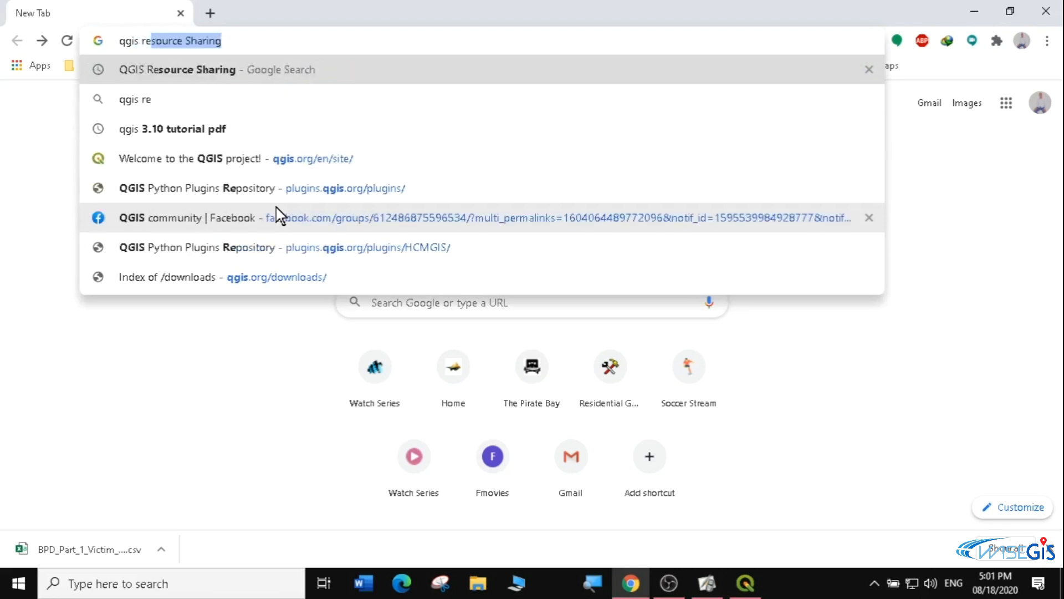
left_click(214, 72)
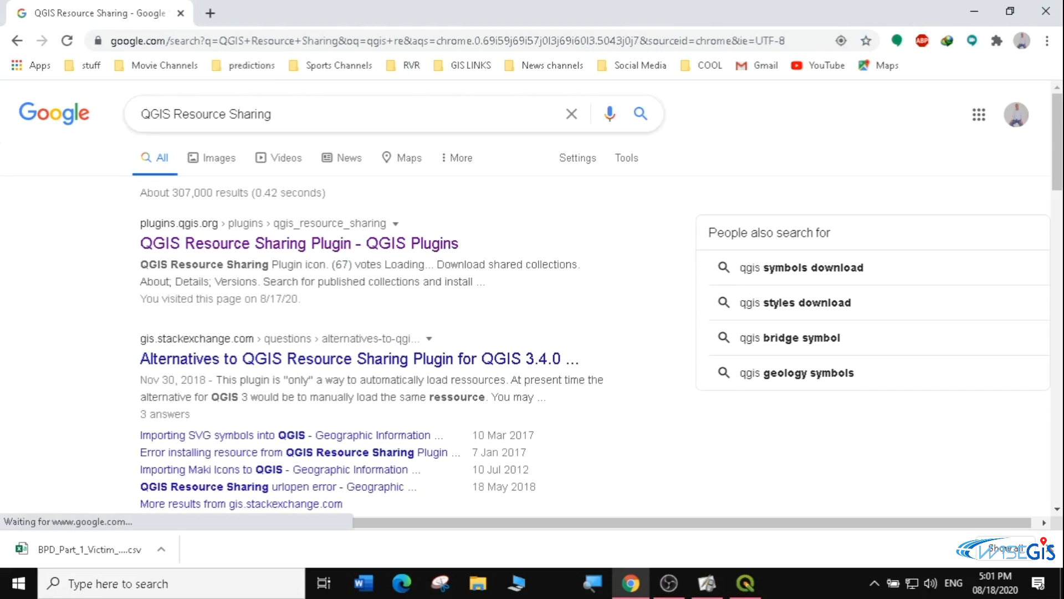
left_click(246, 253)
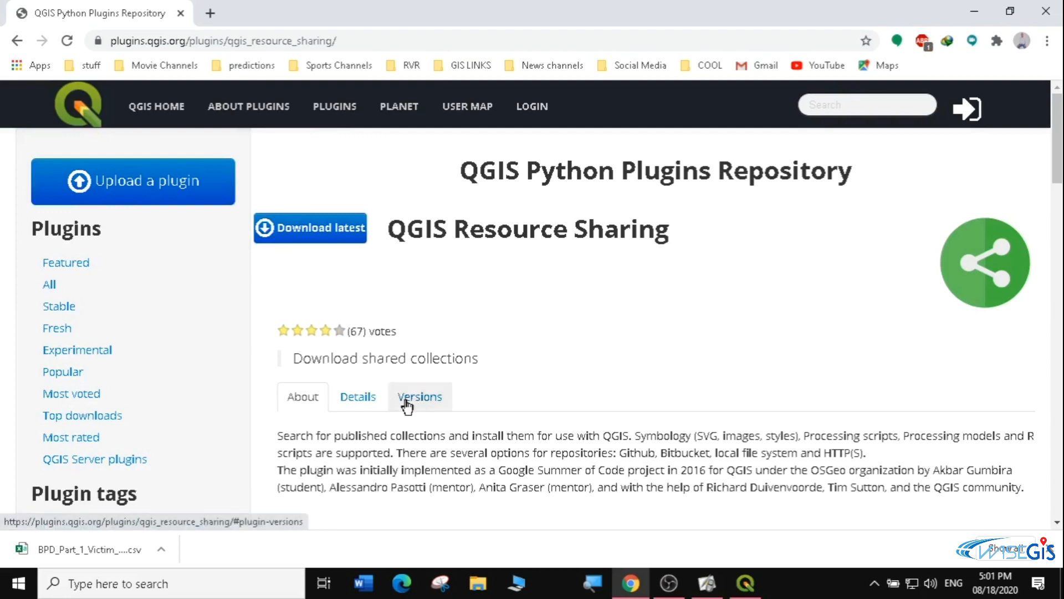
Look through the plugin's published versions and open the page of version 0.15.1.
left_click(425, 405)
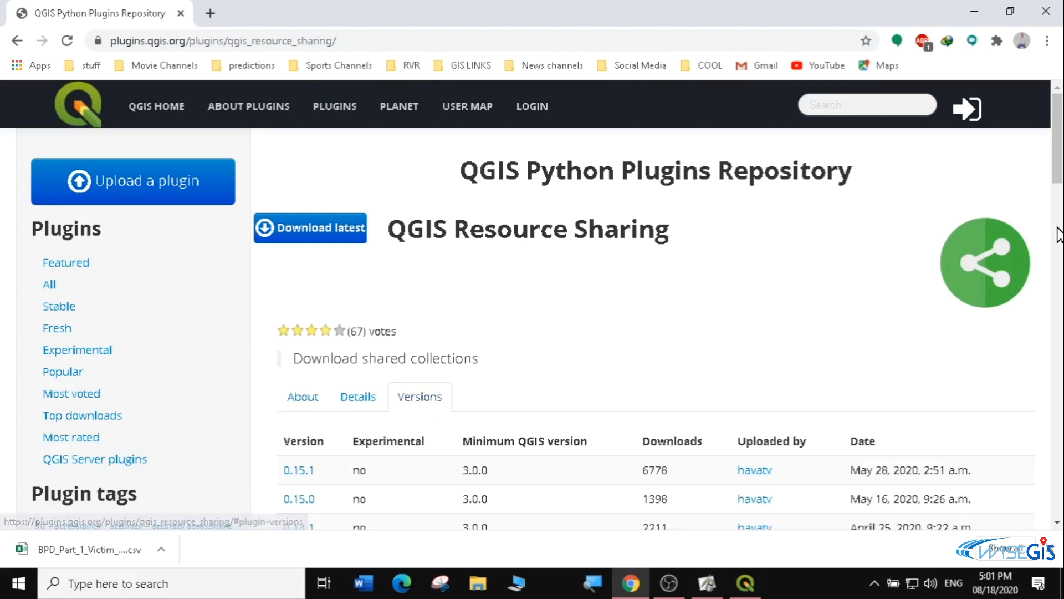
left_click_drag(1055, 143, 1055, 202)
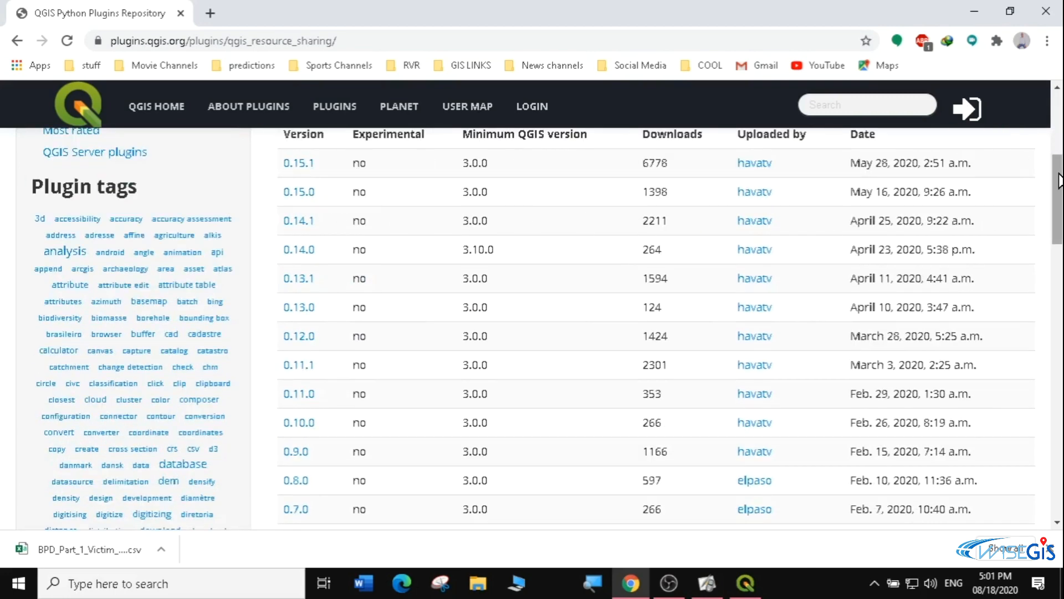
left_click_drag(1057, 177, 1057, 166)
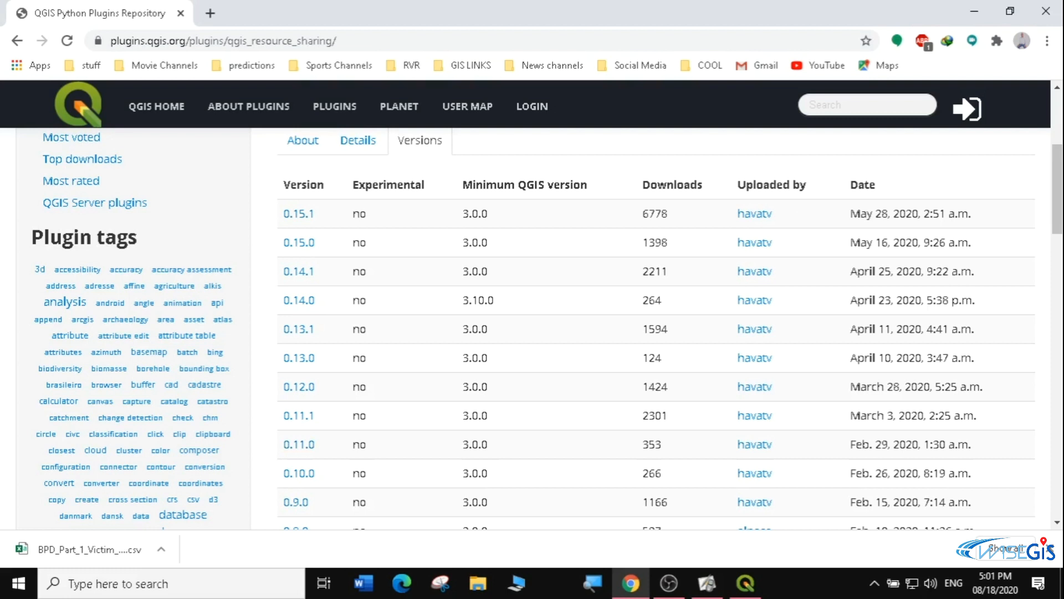
left_click(299, 221)
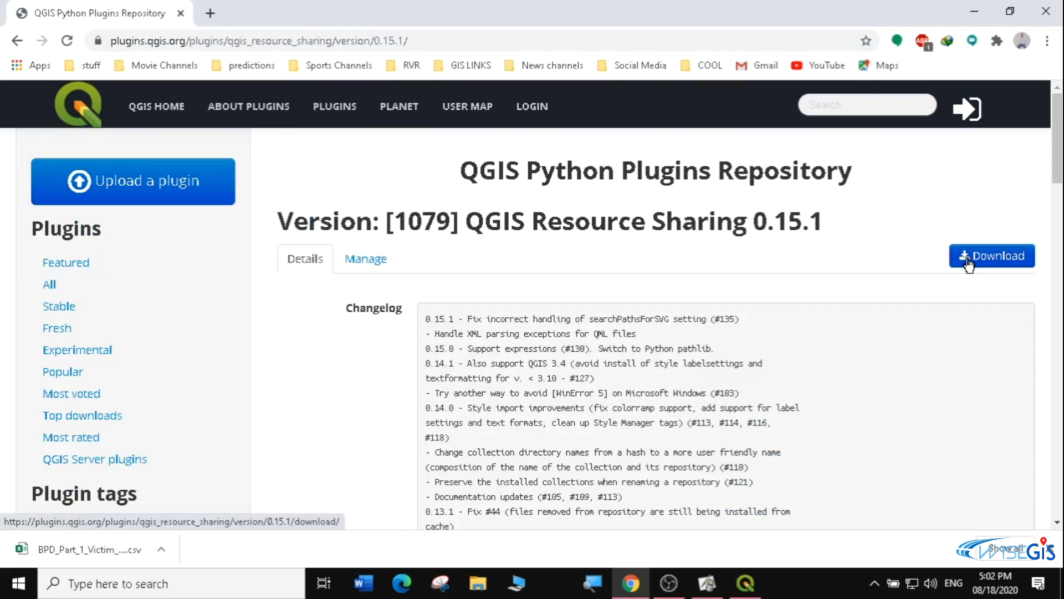
Download the version 0.15.1 package as qgis_resource_sharing-0.15.1 into the Desktop > GIS > Plugin folder.
left_click(968, 261)
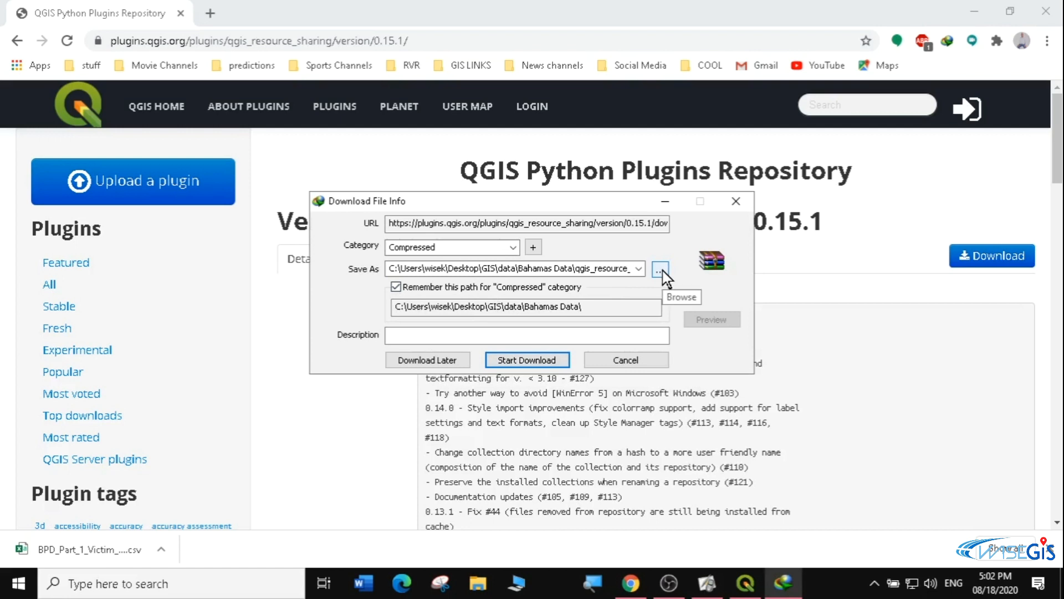
left_click(659, 270)
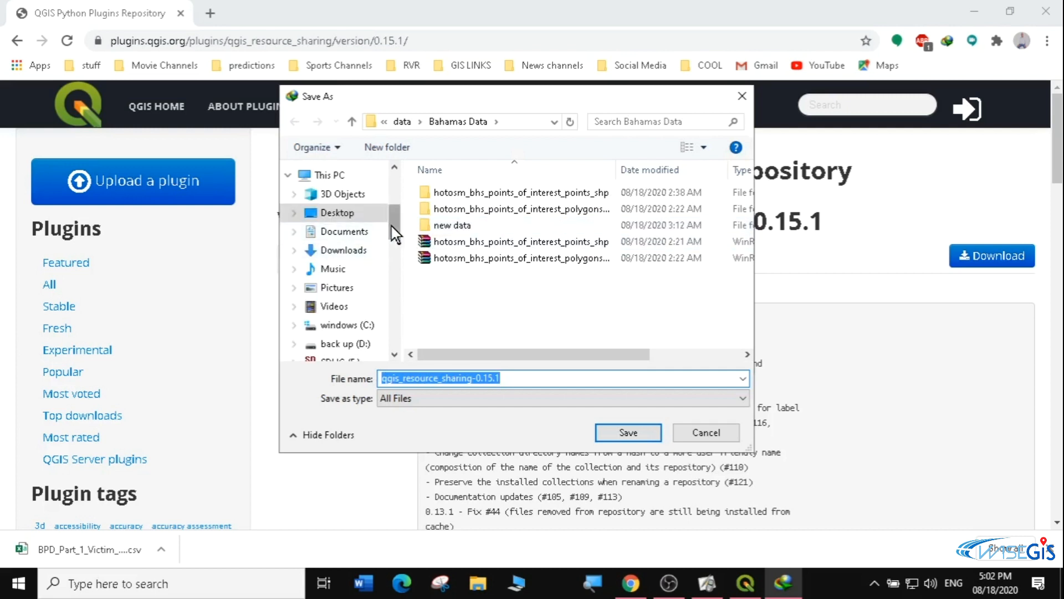
left_click(359, 214)
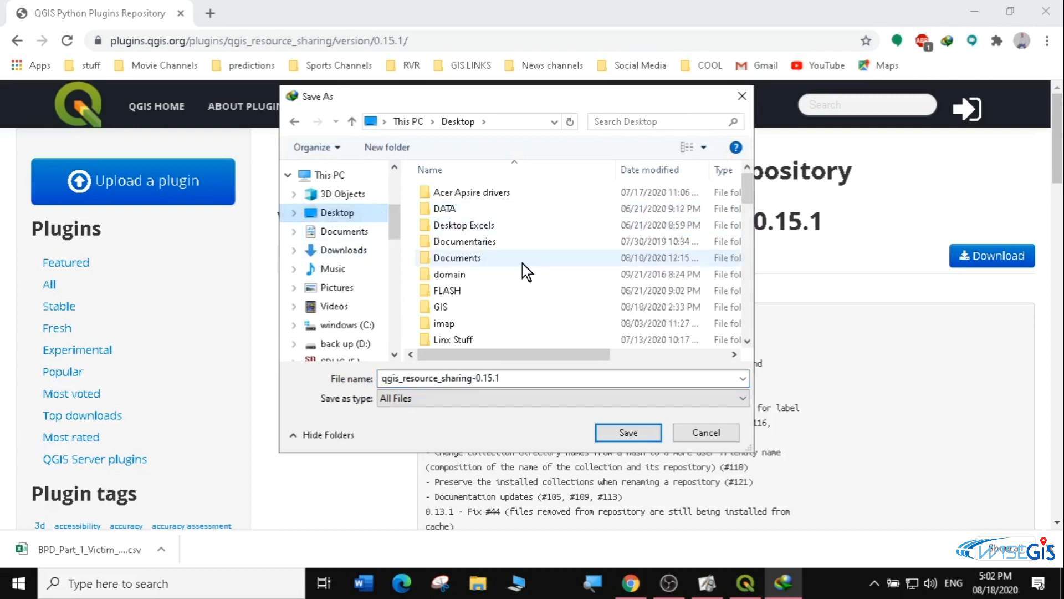
left_click(454, 306)
double_click(454, 306)
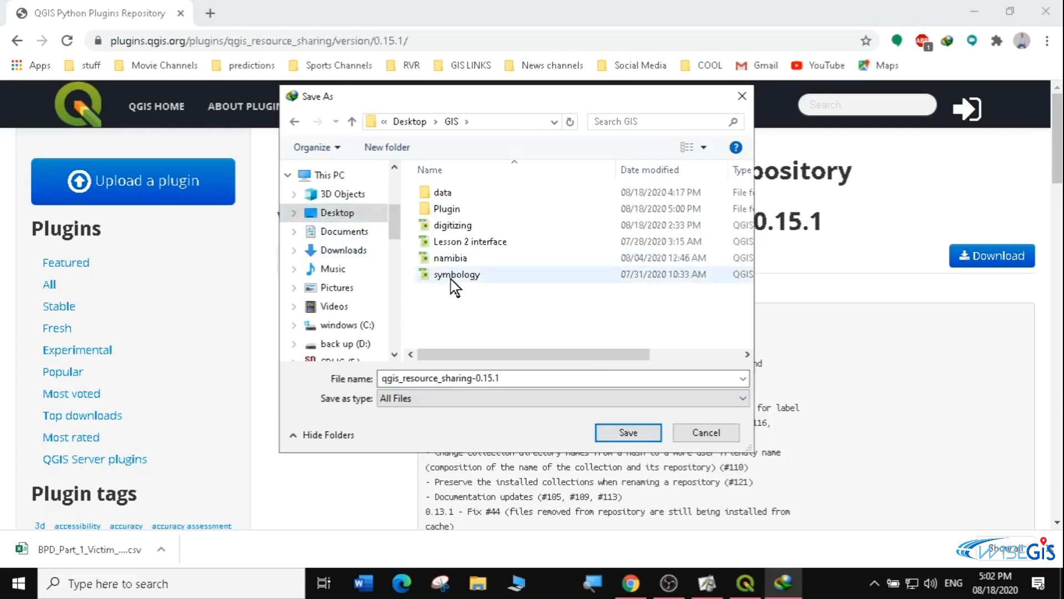
double_click(450, 210)
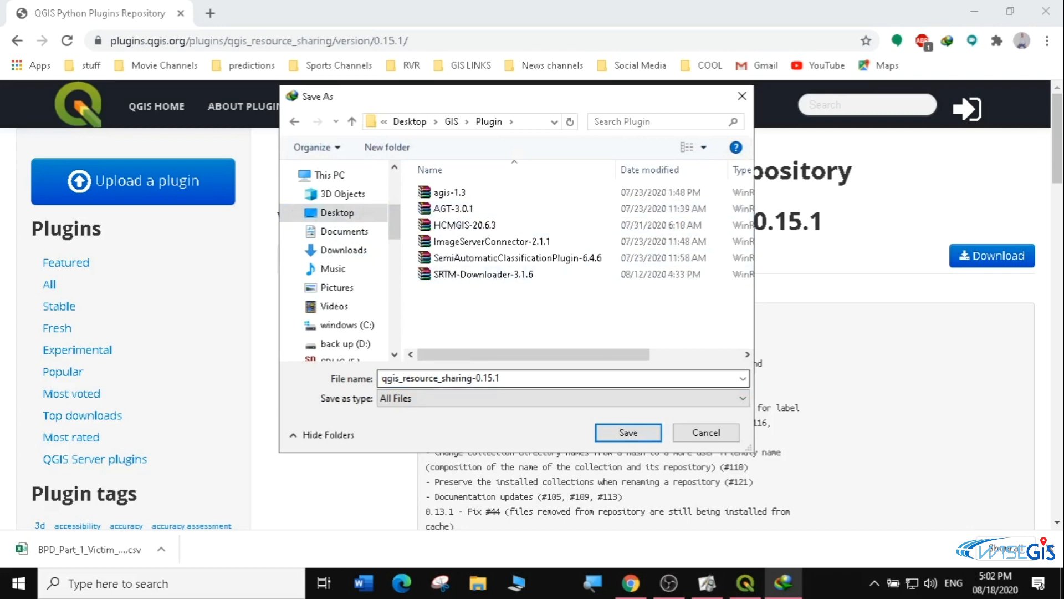
left_click(634, 430)
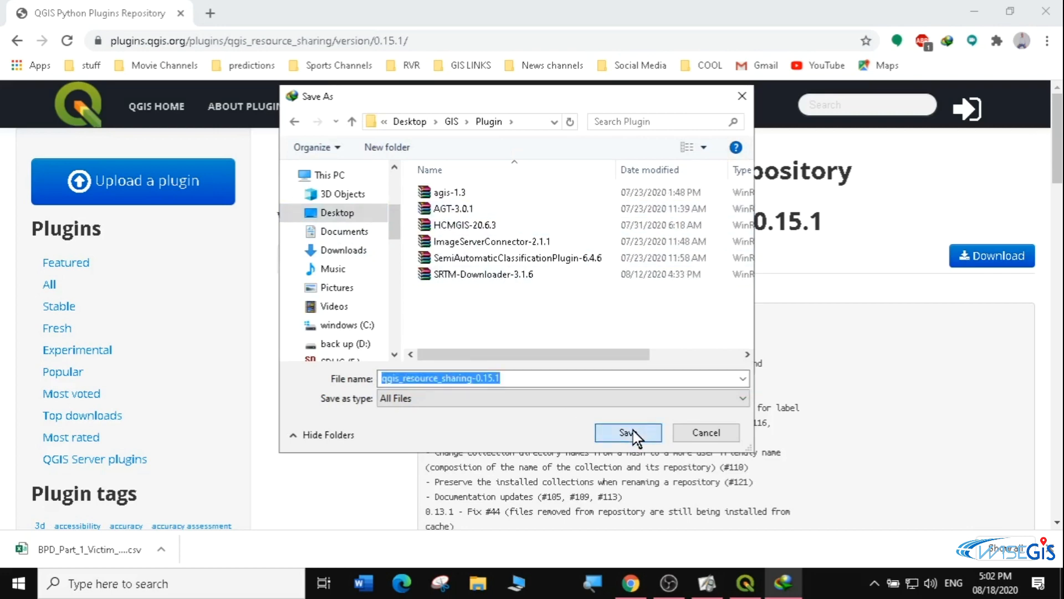
left_click(515, 360)
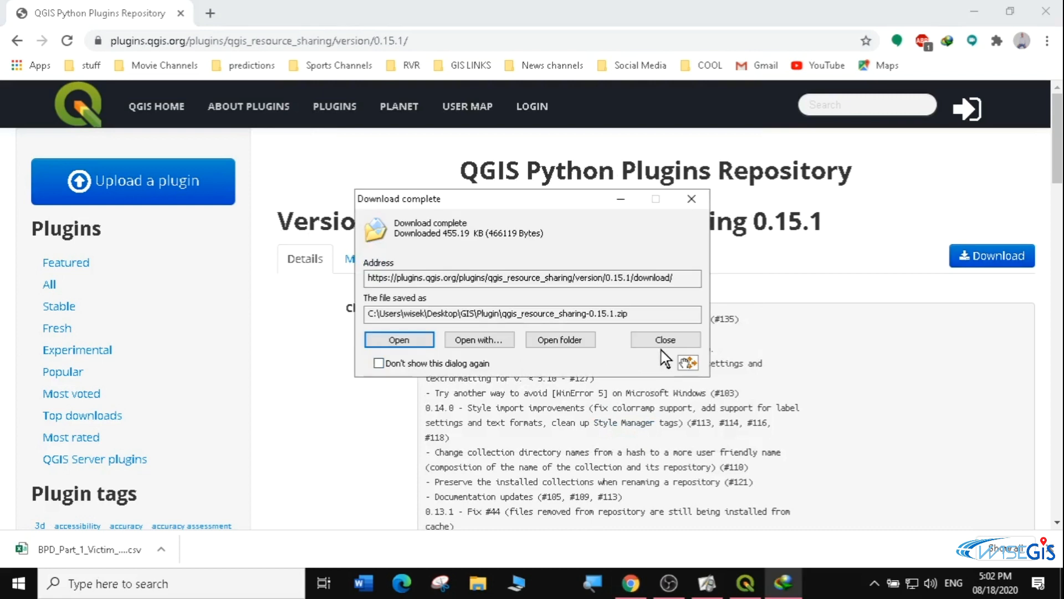
left_click(692, 199)
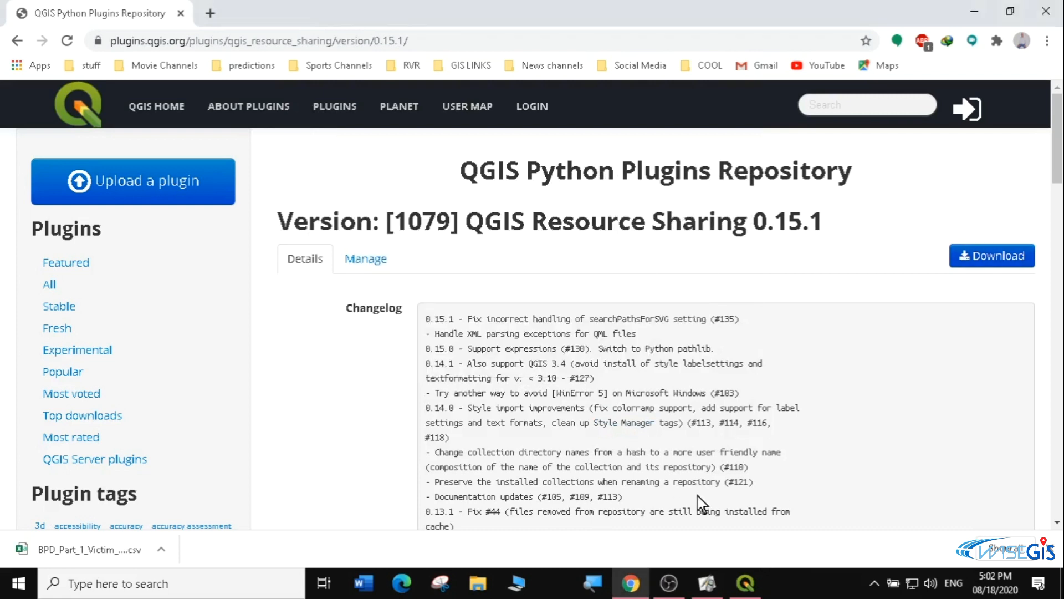
Switch to QGIS, install the plugin from the qgis_resource_sharing-0.15.1 ZIP package in Desktop > GIS > Plugin, and close the plugin manager.
left_click(744, 581)
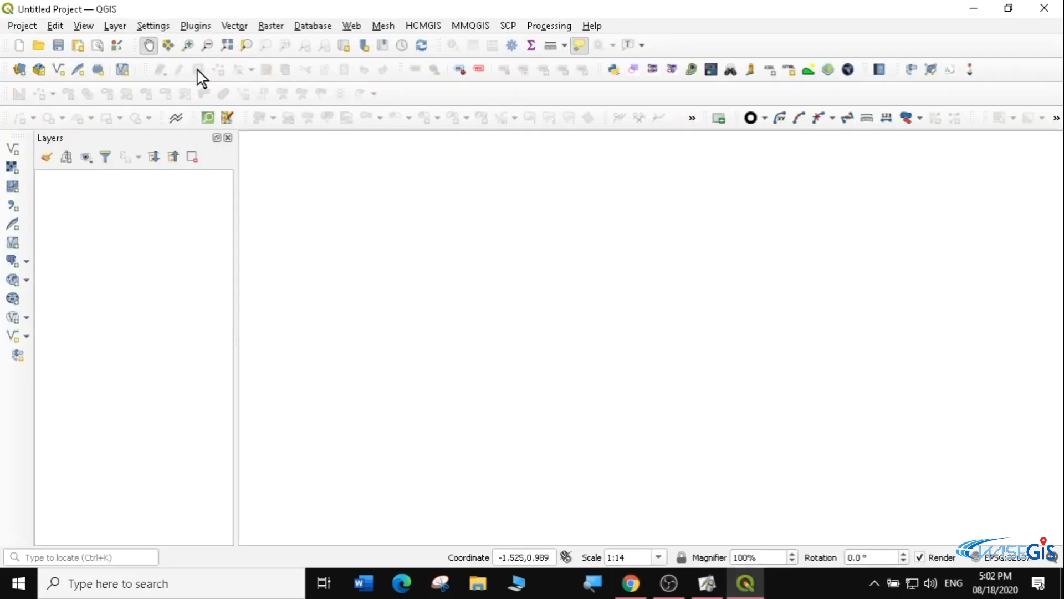
left_click(199, 24)
left_click(217, 44)
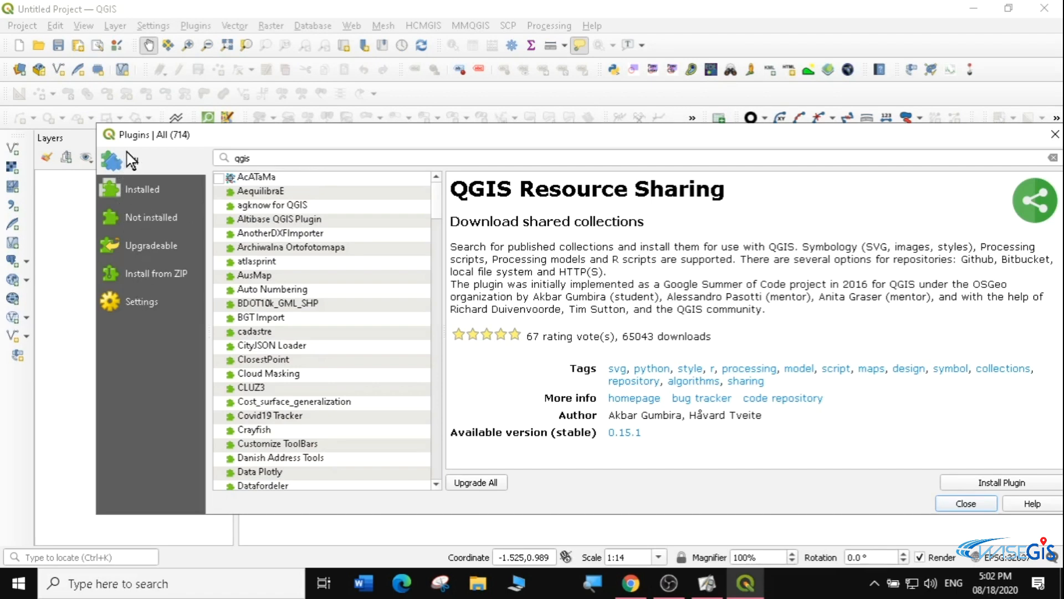
left_click(148, 274)
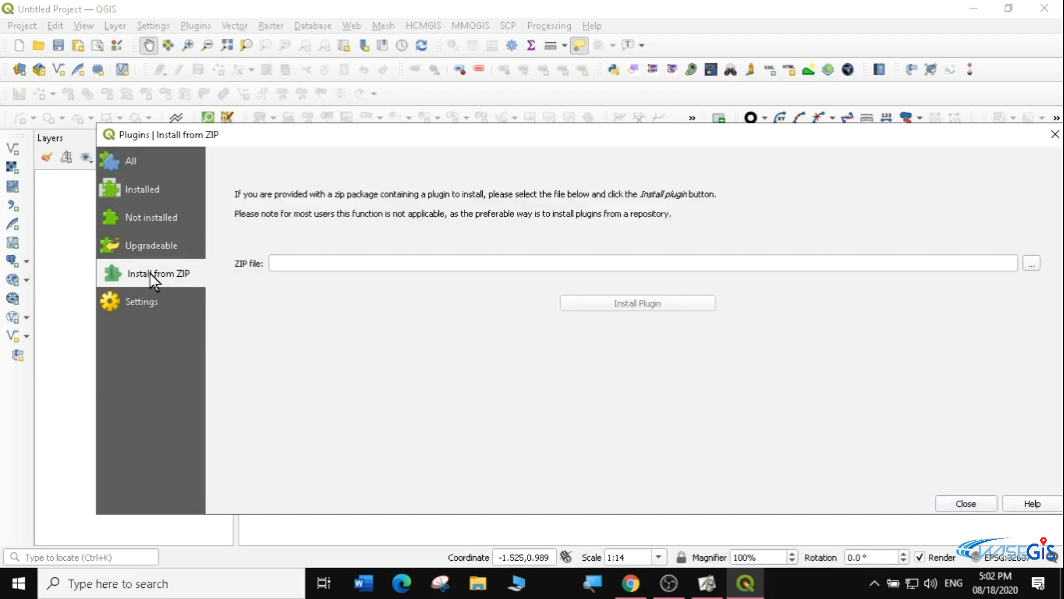
left_click(1031, 264)
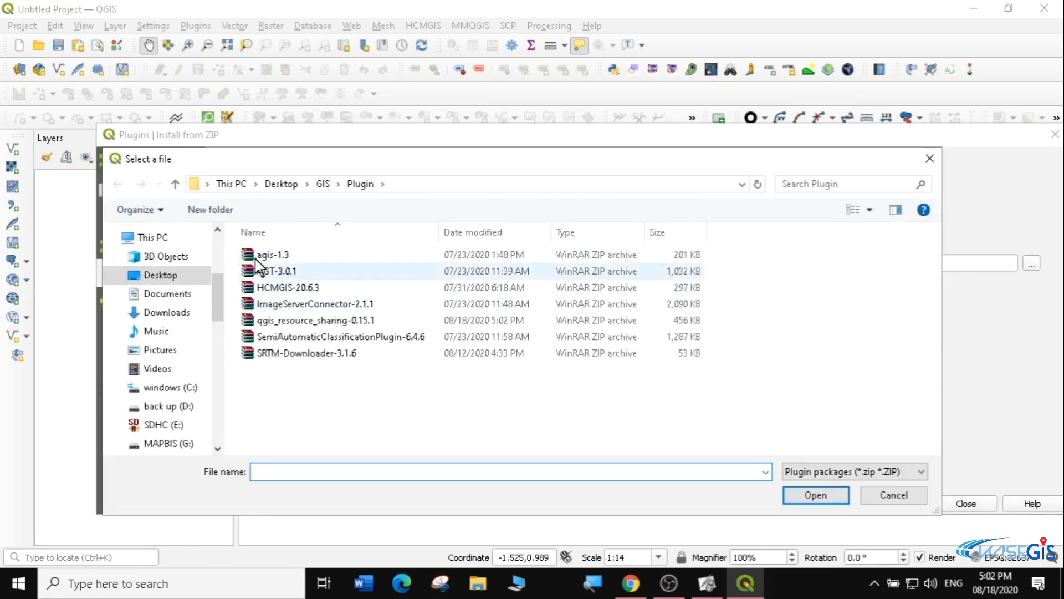
left_click(280, 320)
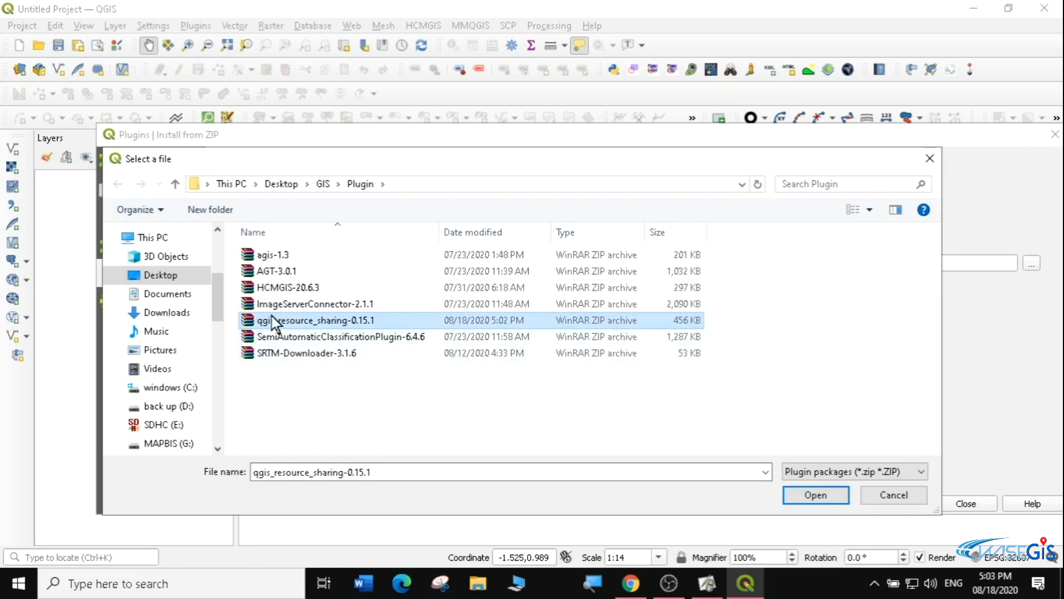
left_click(812, 493)
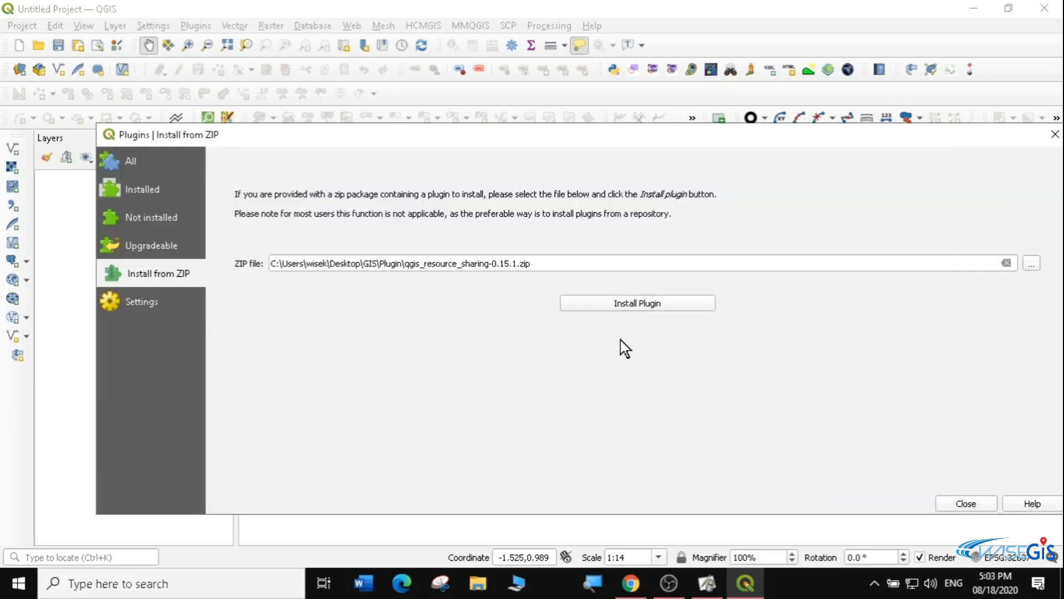
left_click(637, 304)
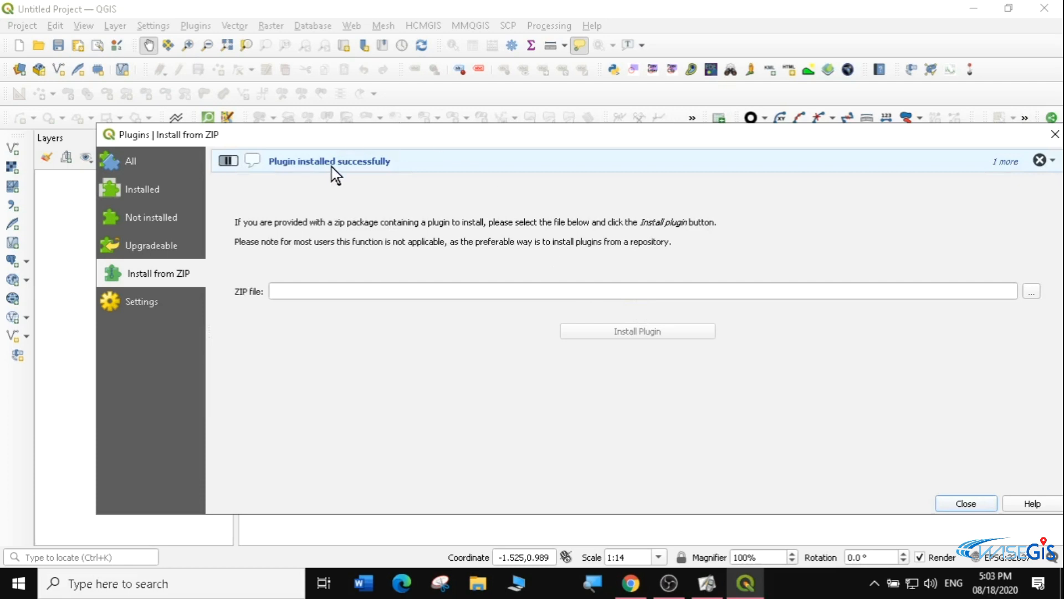
left_click(974, 503)
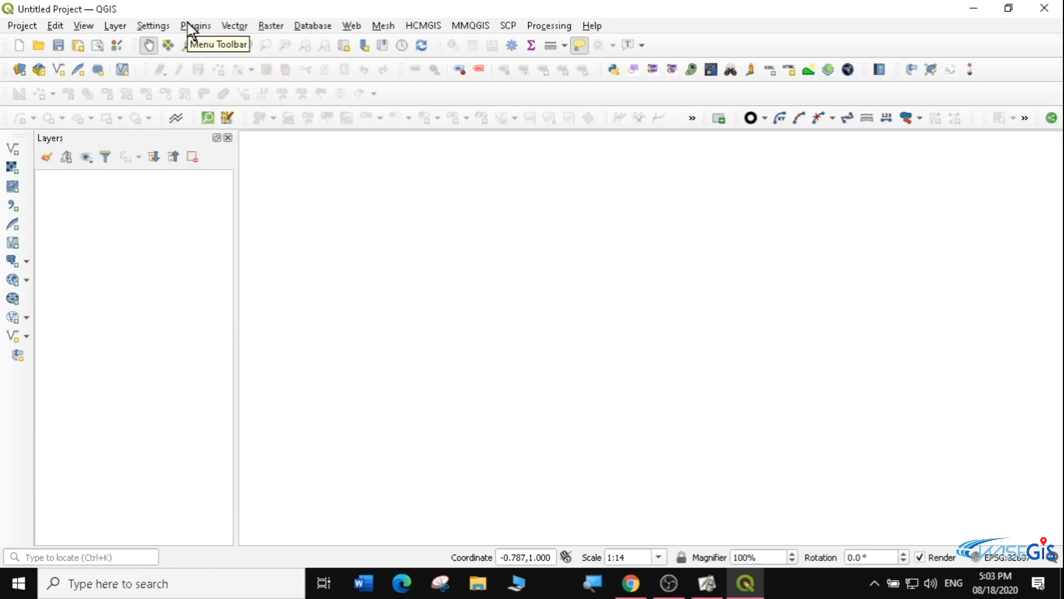
Open the Resource Sharing window of the newly installed plugin.
left_click(190, 27)
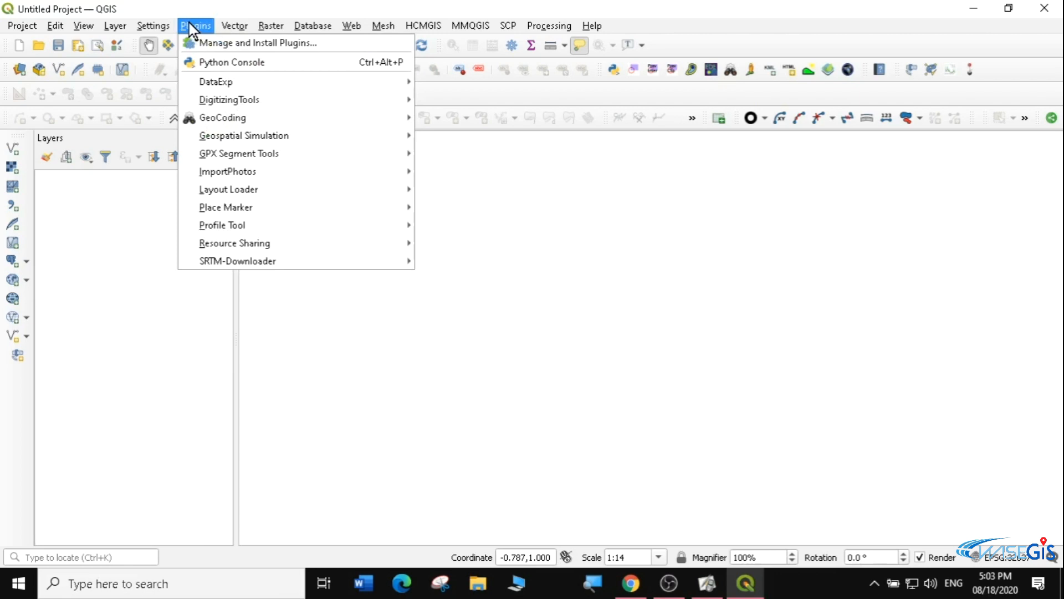
left_click(192, 28)
left_click(192, 28)
mouse_move(222, 243)
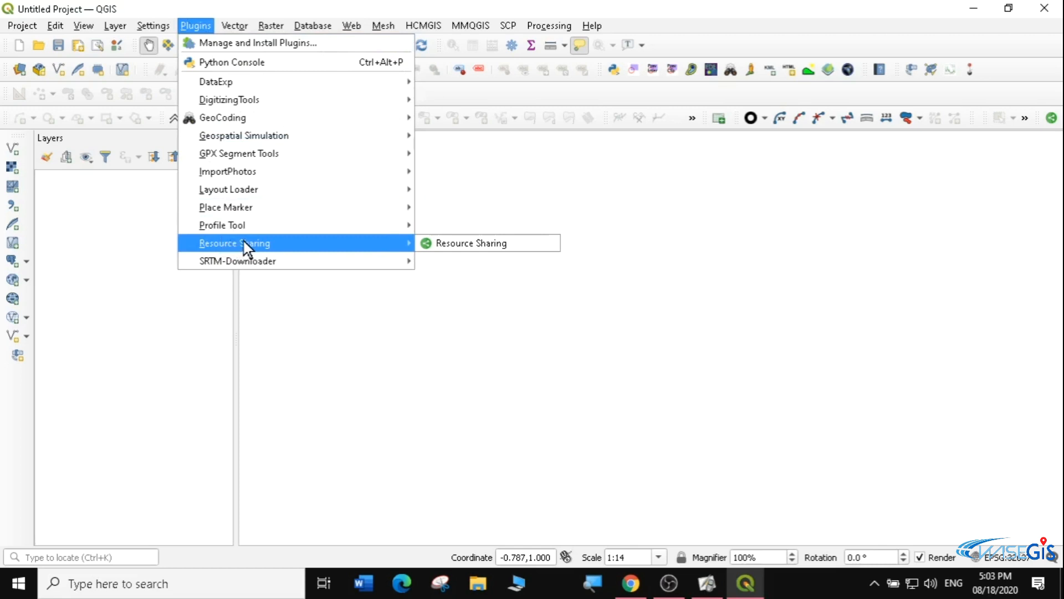
left_click(490, 244)
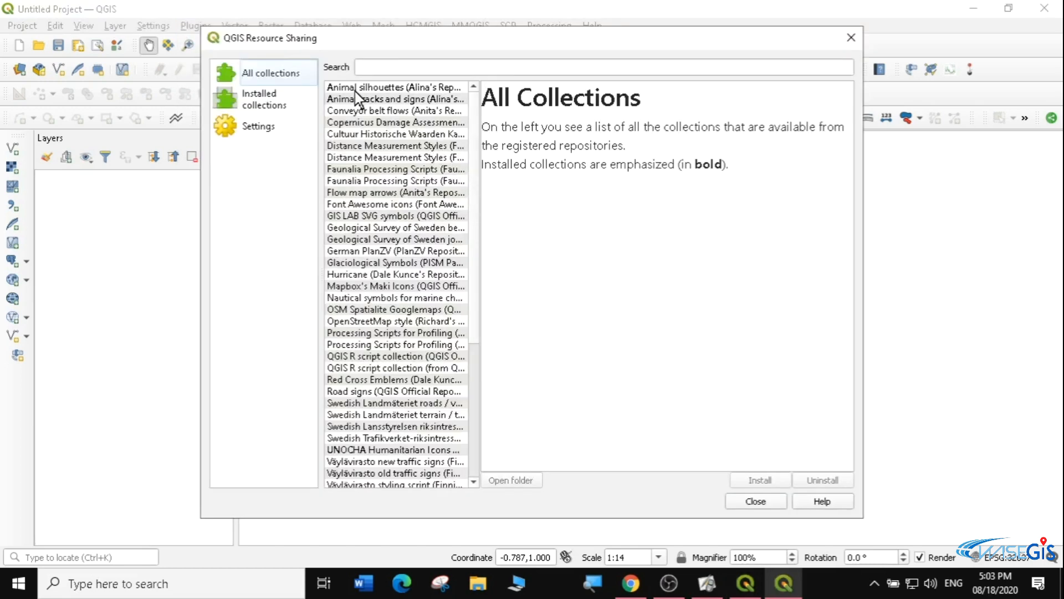
Look through the plugin's sections for all collections, installed collections and settings.
left_click(257, 74)
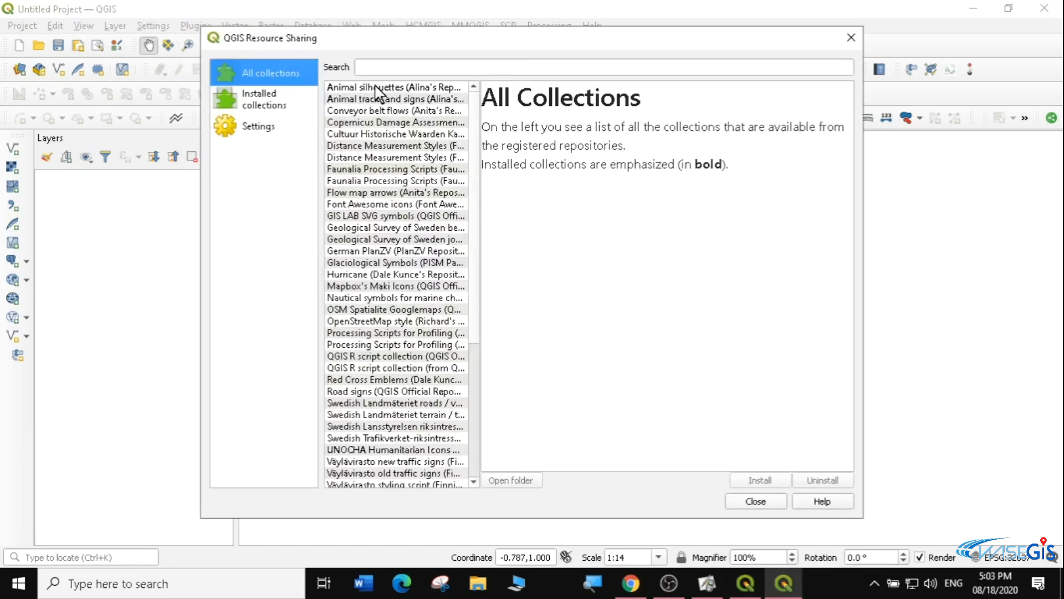
mouse_move(474, 96)
left_mouse_down()
mouse_move(485, 158)
mouse_move(475, 93)
left_mouse_up()
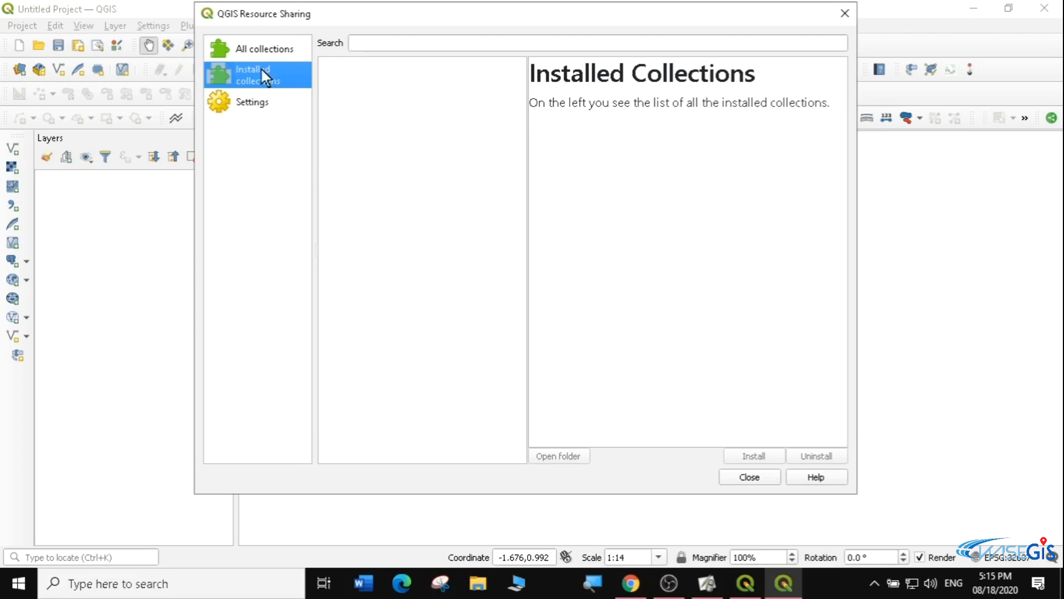
left_click(260, 50)
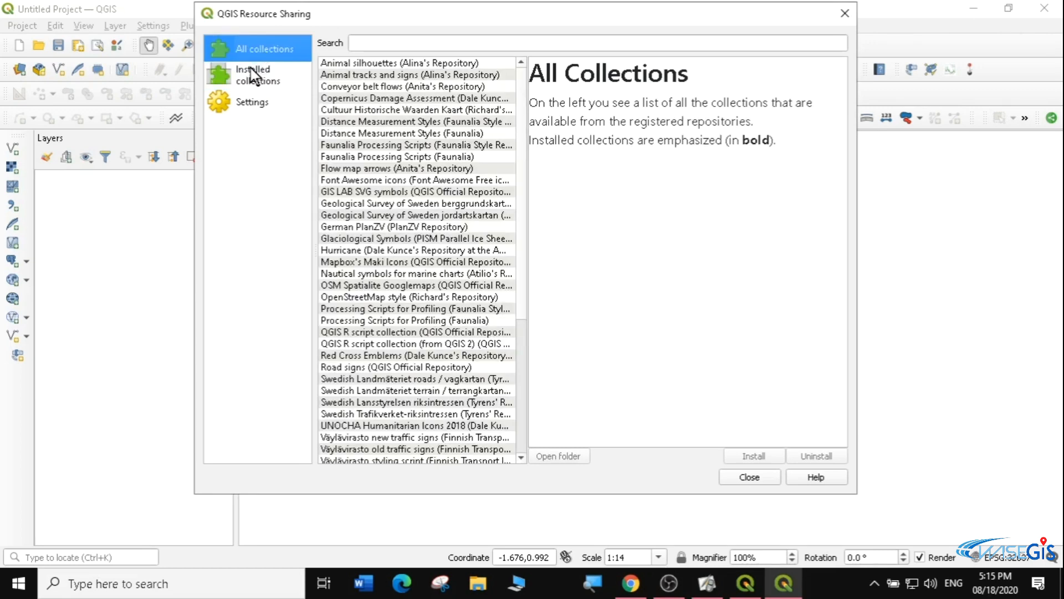
left_click(254, 74)
left_click(249, 102)
left_click(261, 49)
Reload the repositories in the Resource Sharing settings and expand the first three to view their collections.
left_click(251, 104)
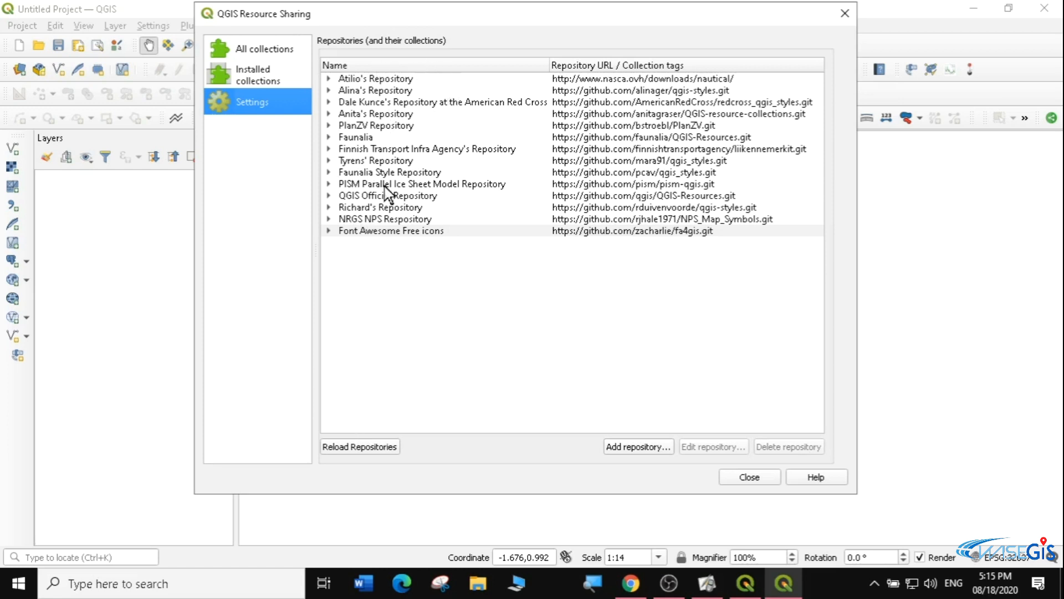
left_click(359, 447)
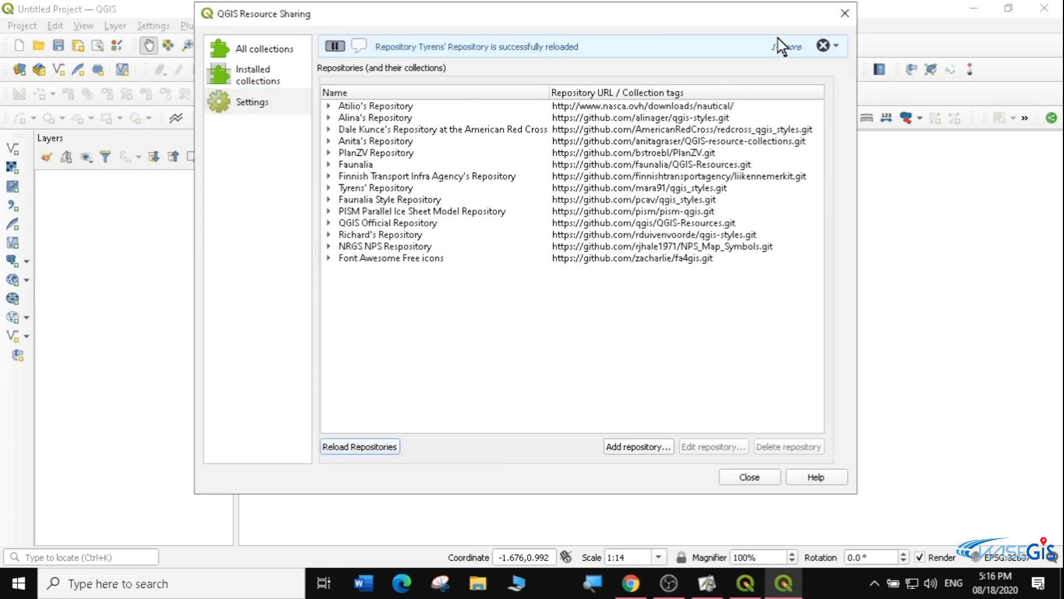
left_click(329, 106)
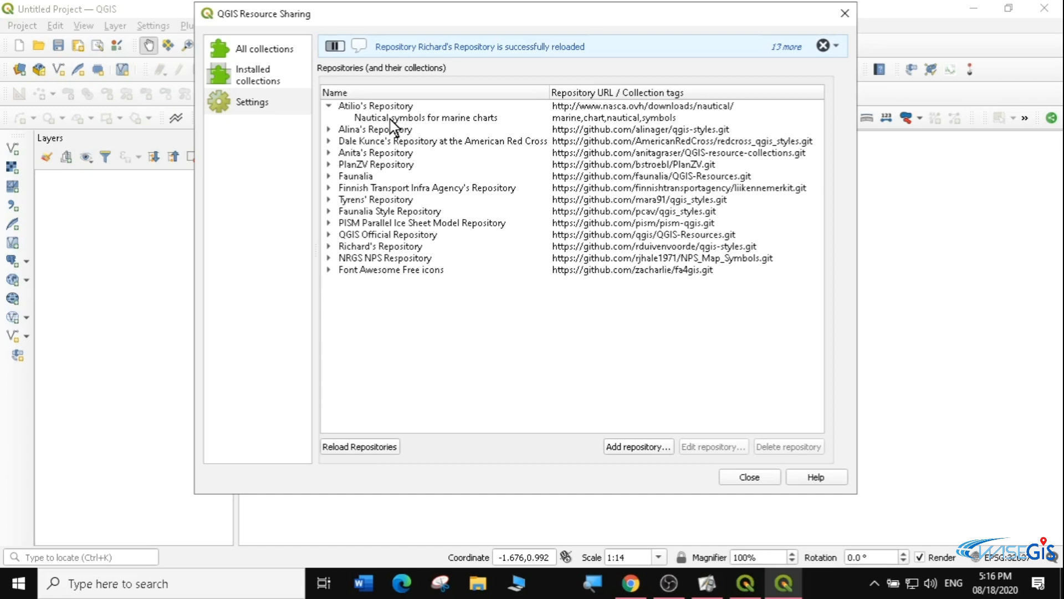
left_click(328, 130)
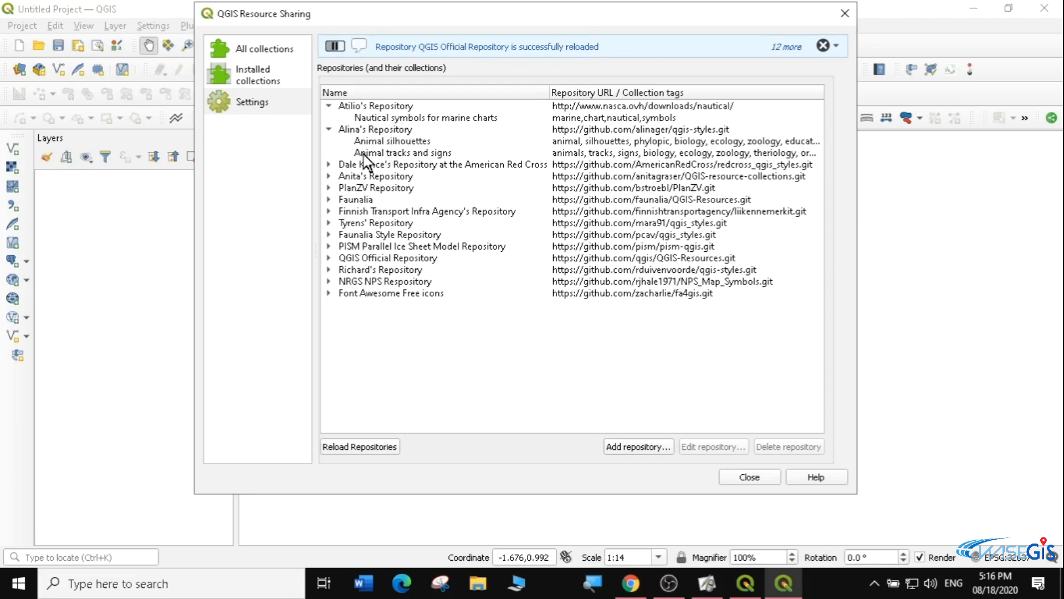
left_click(329, 164)
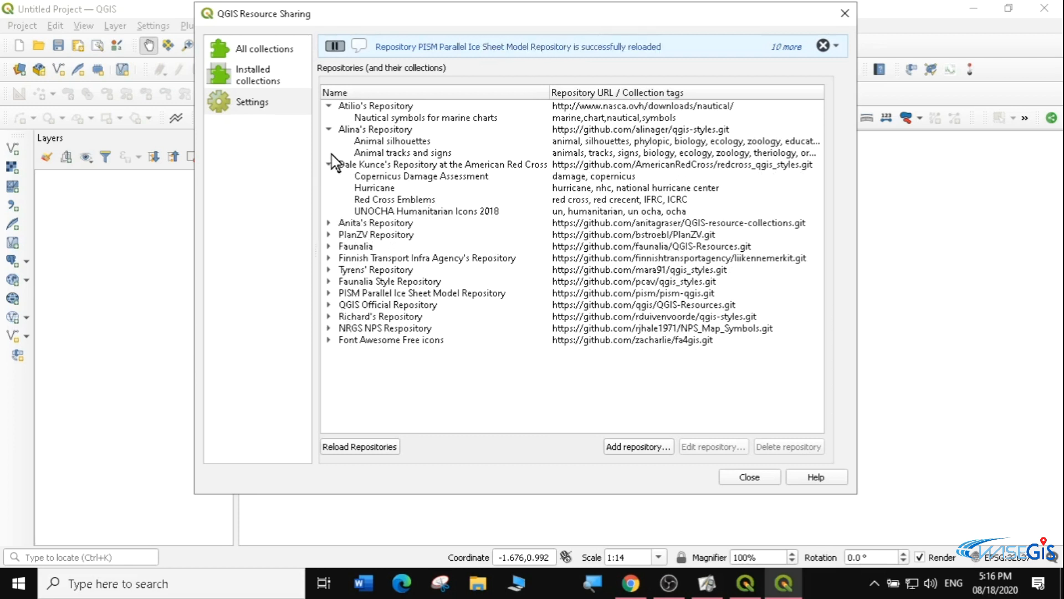
Preview the Animal silhouettes collection among all collections and install it.
left_click(252, 49)
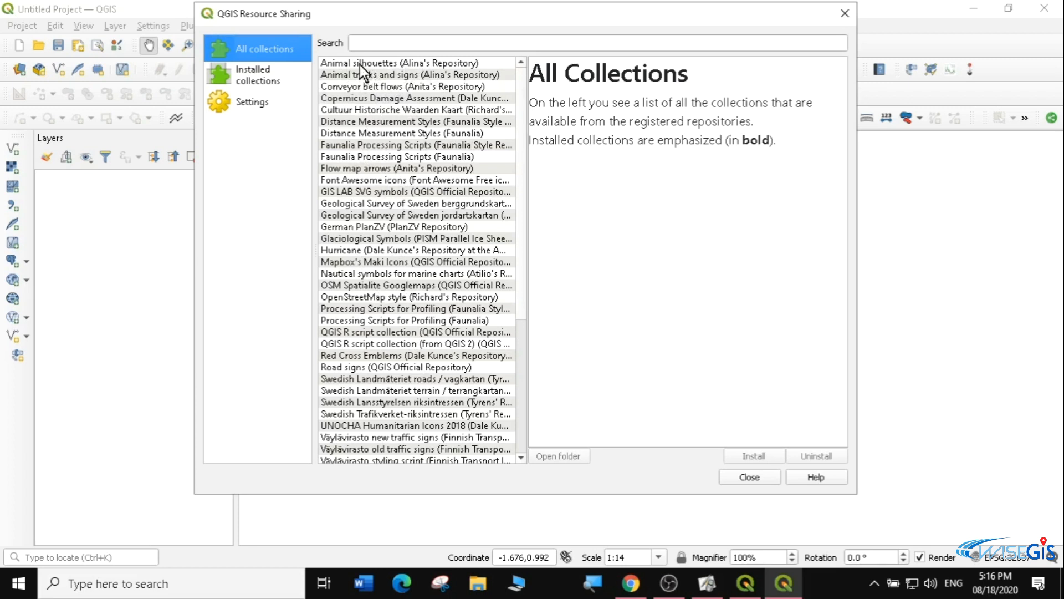
left_click(379, 63)
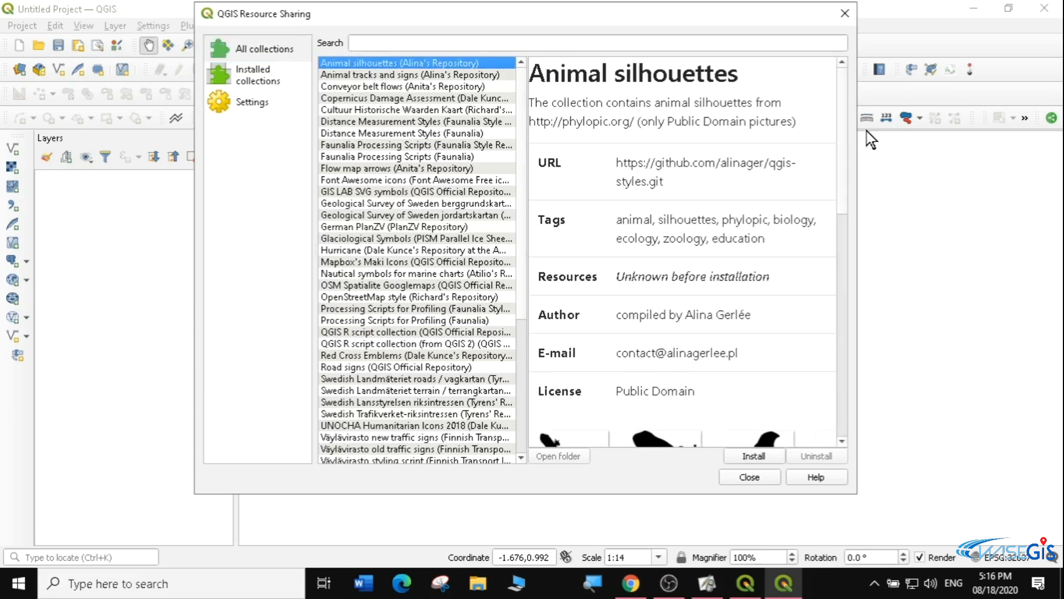
left_click_drag(839, 80, 870, 333)
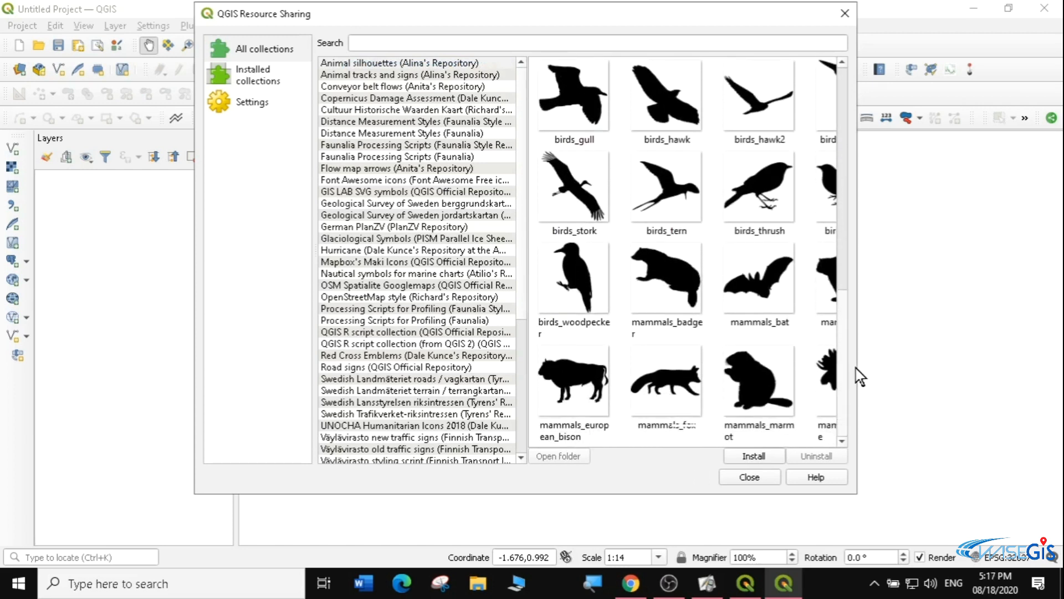
left_click(753, 458)
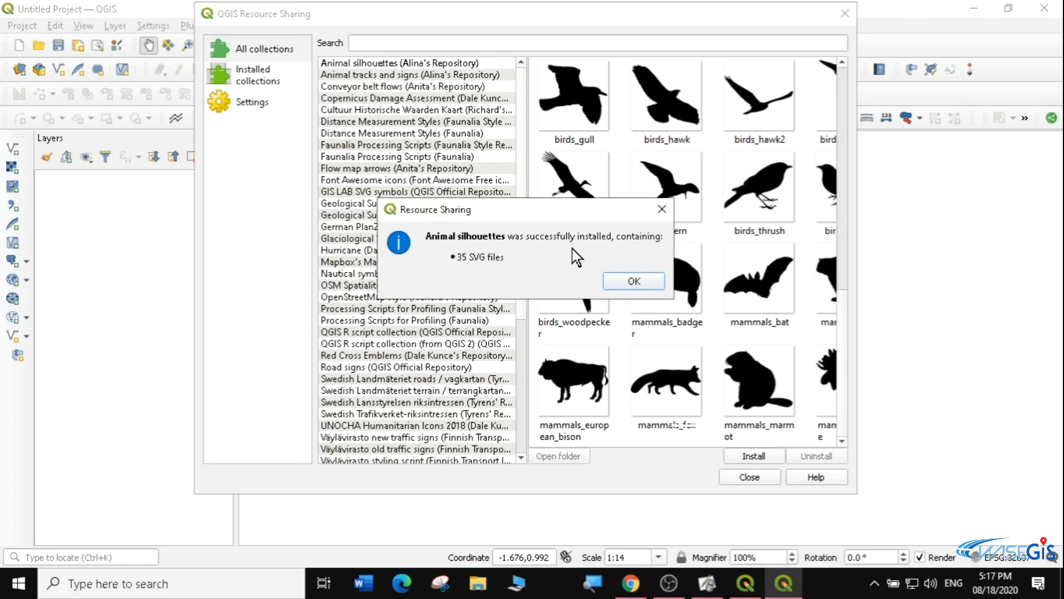
left_click(661, 210)
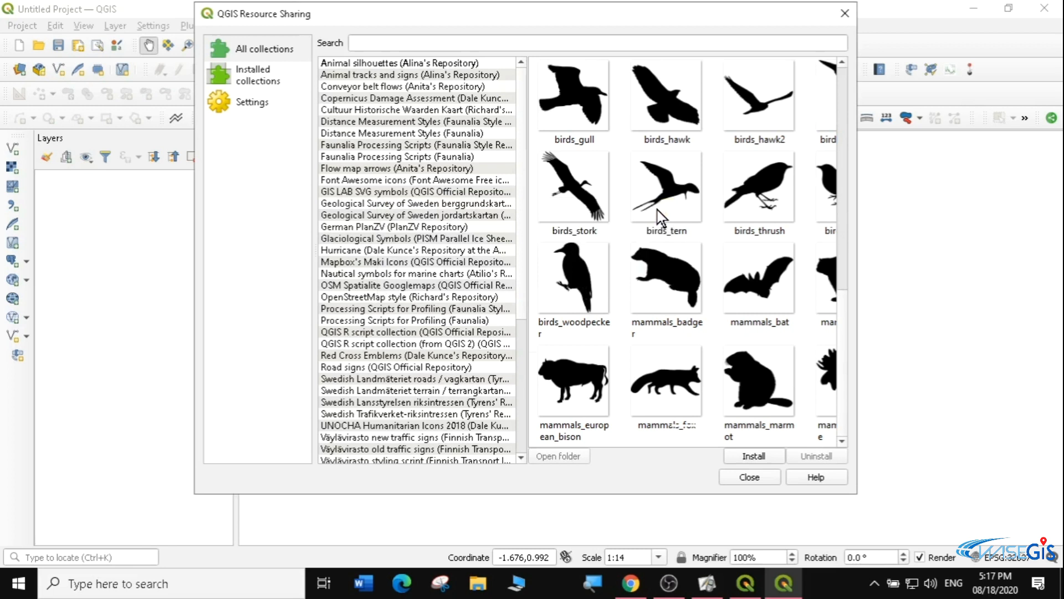
Preview the symbols of the Animal tracks and signs collection and install it.
left_click(374, 75)
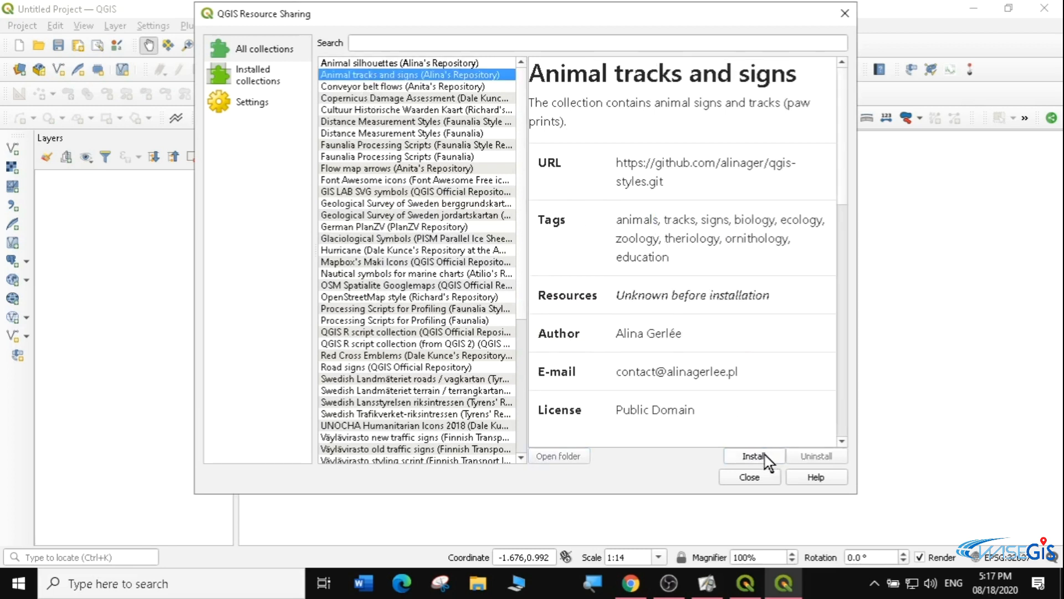
left_click_drag(839, 143, 833, 222)
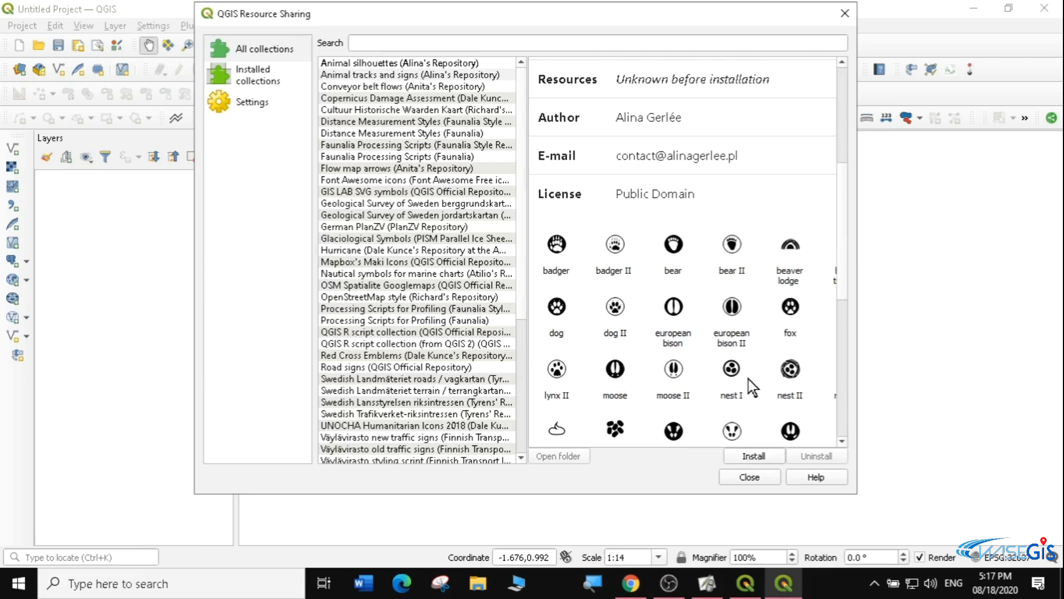
left_click(756, 457)
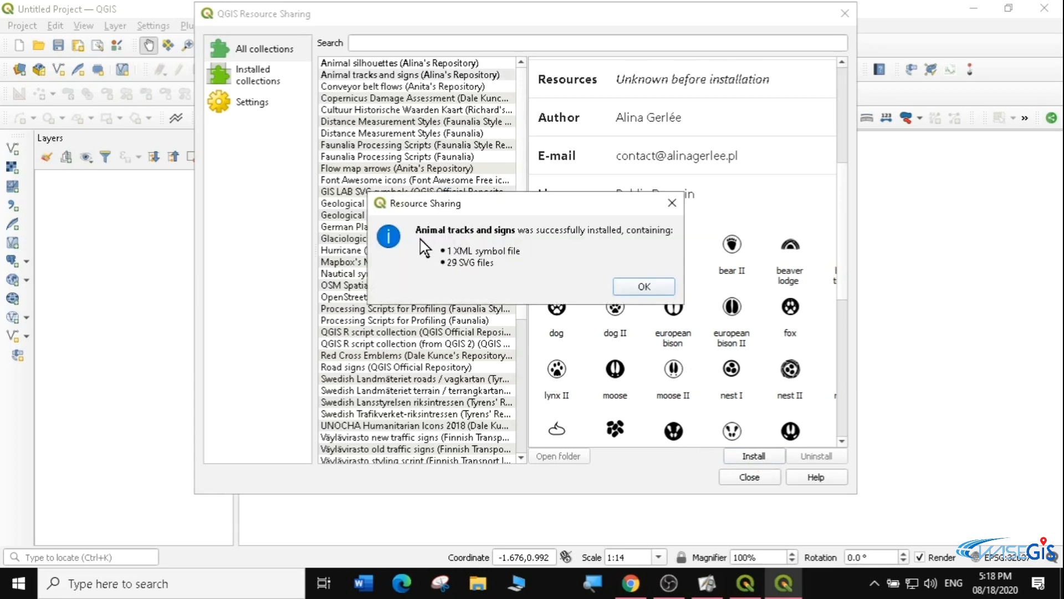
left_click(637, 287)
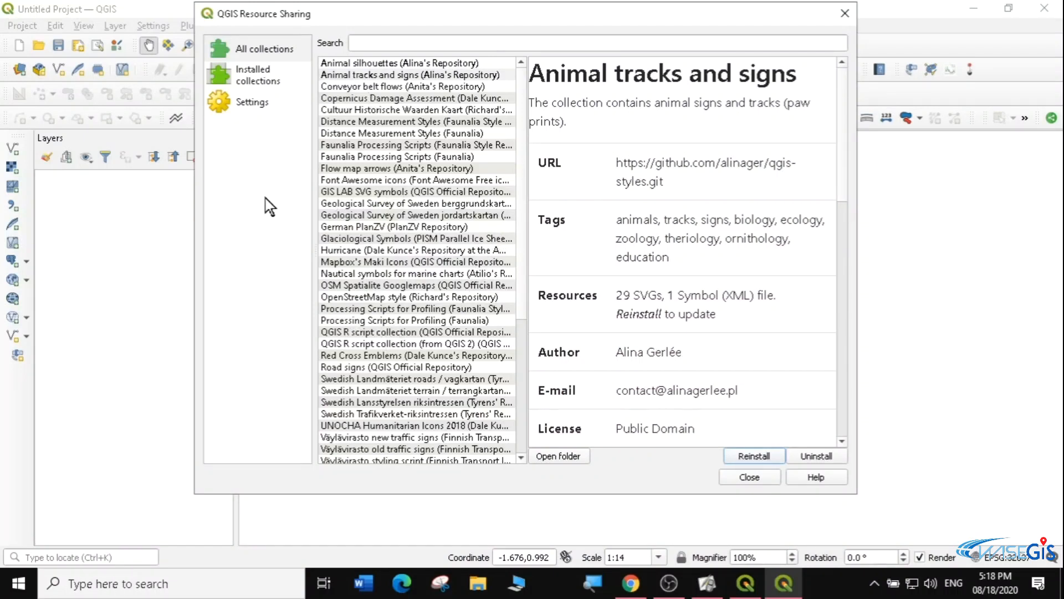
Preview the Flow map arrows collection and install it.
left_click(355, 169)
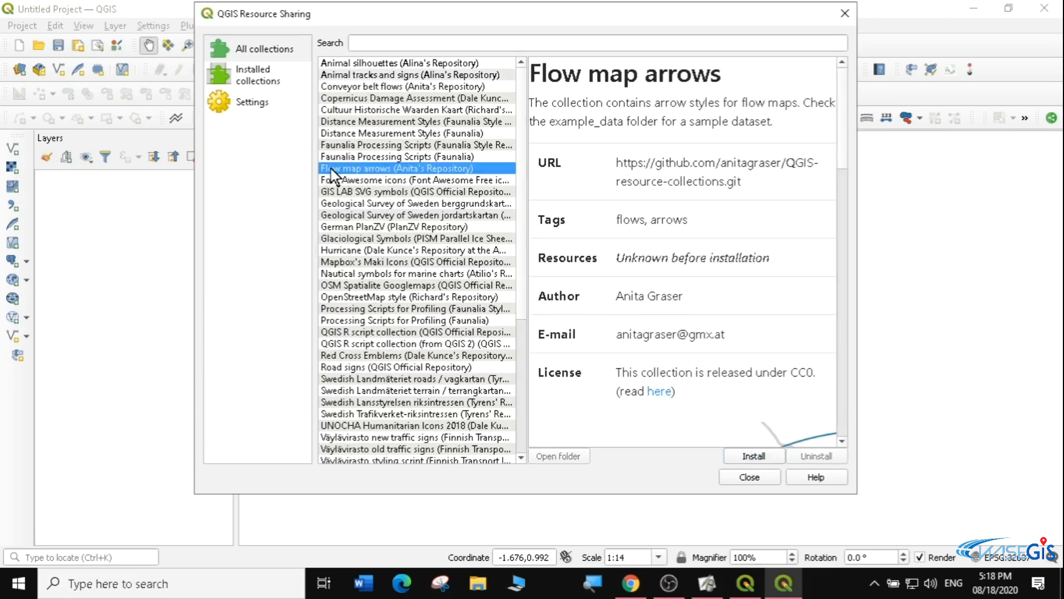
left_click_drag(842, 118, 851, 260)
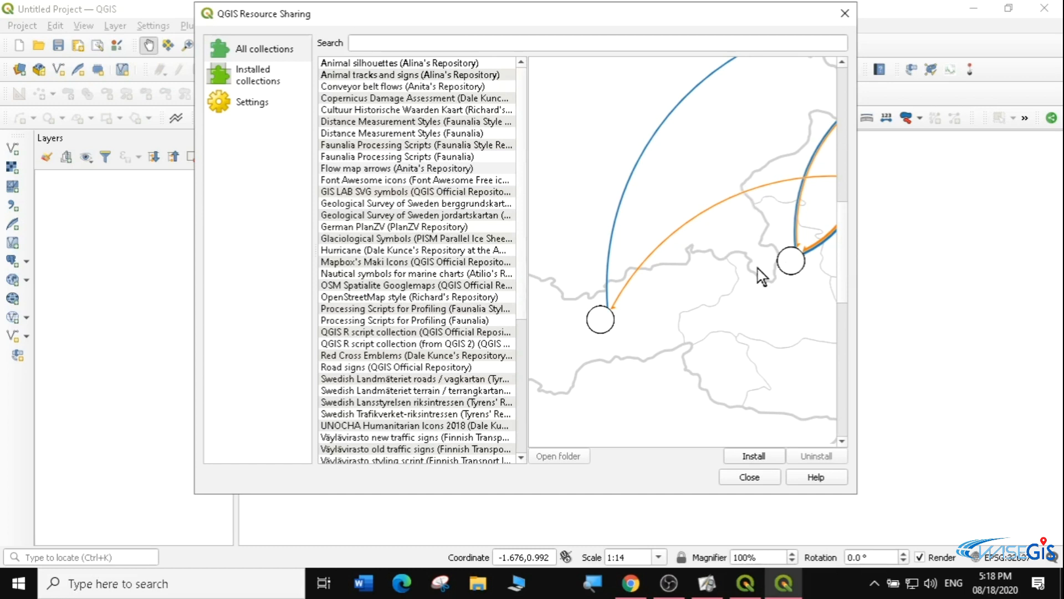
left_click(750, 455)
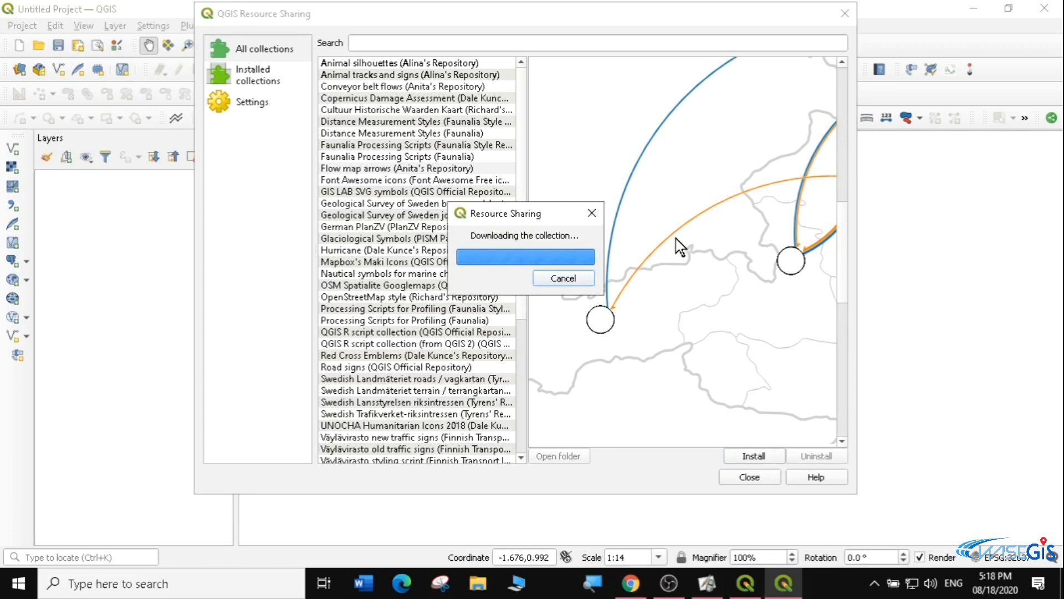
left_click(658, 209)
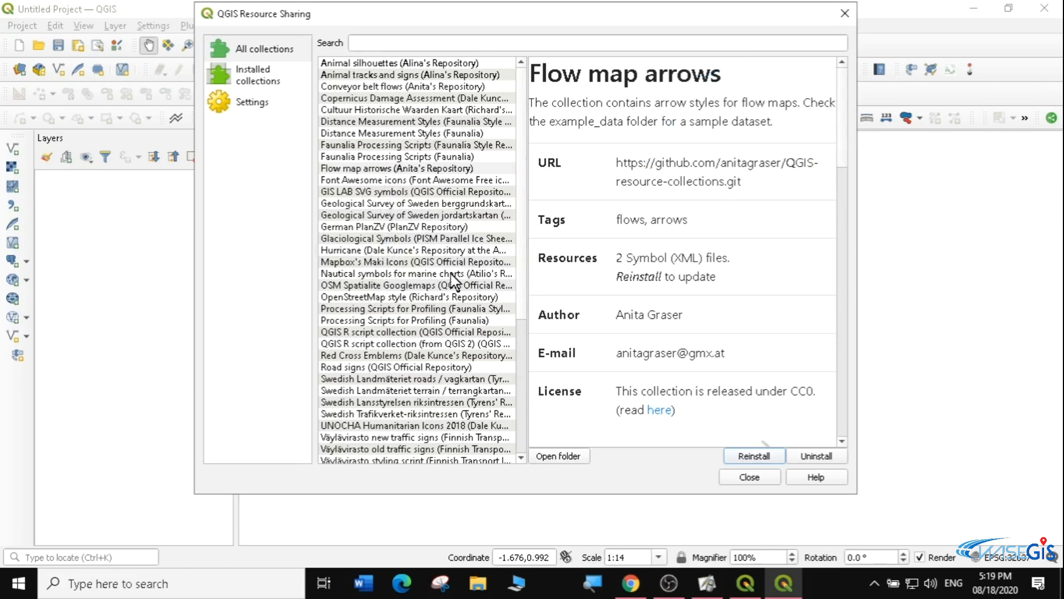
Preview the Red Cross Emblems collection and install it.
left_click(364, 356)
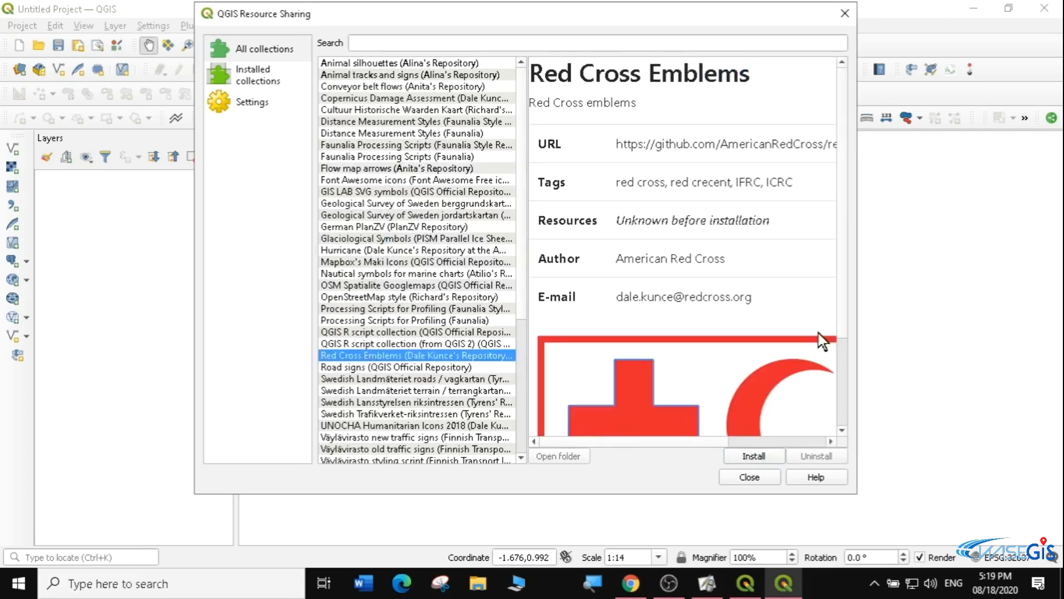
left_click_drag(842, 216, 859, 308)
left_click(753, 456)
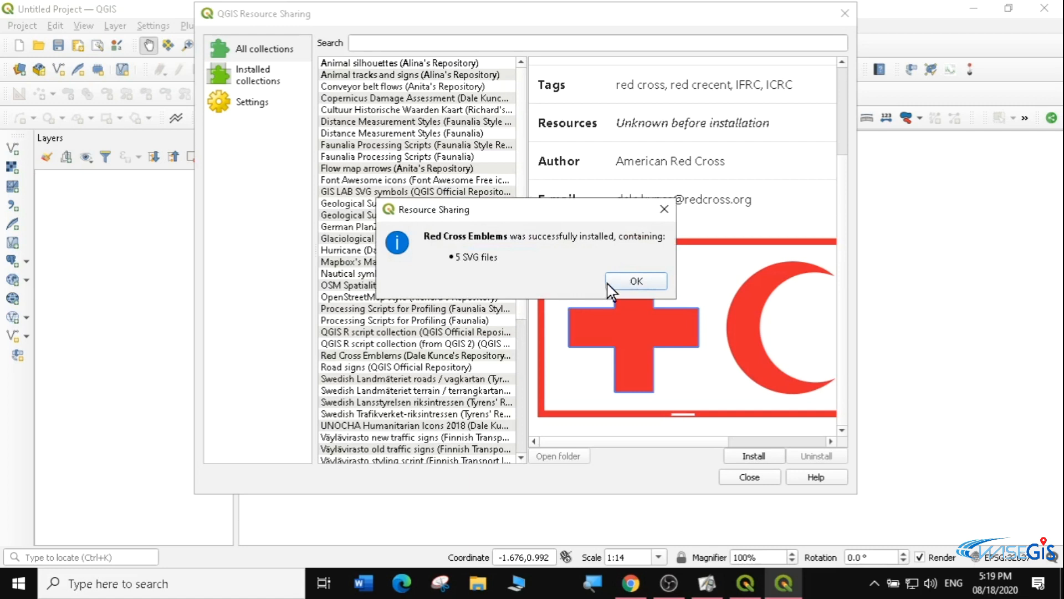
left_click(614, 283)
left_click_drag(520, 294, 531, 332)
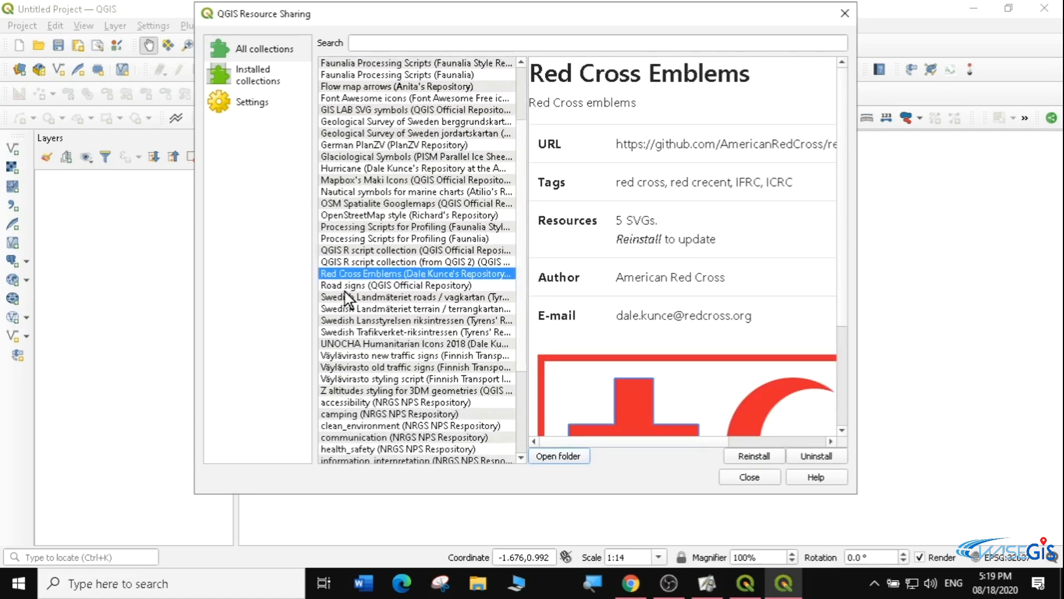
Preview the icons of the UNOCHA Humanitarian Icons 2018 collection and install it.
left_click(370, 346)
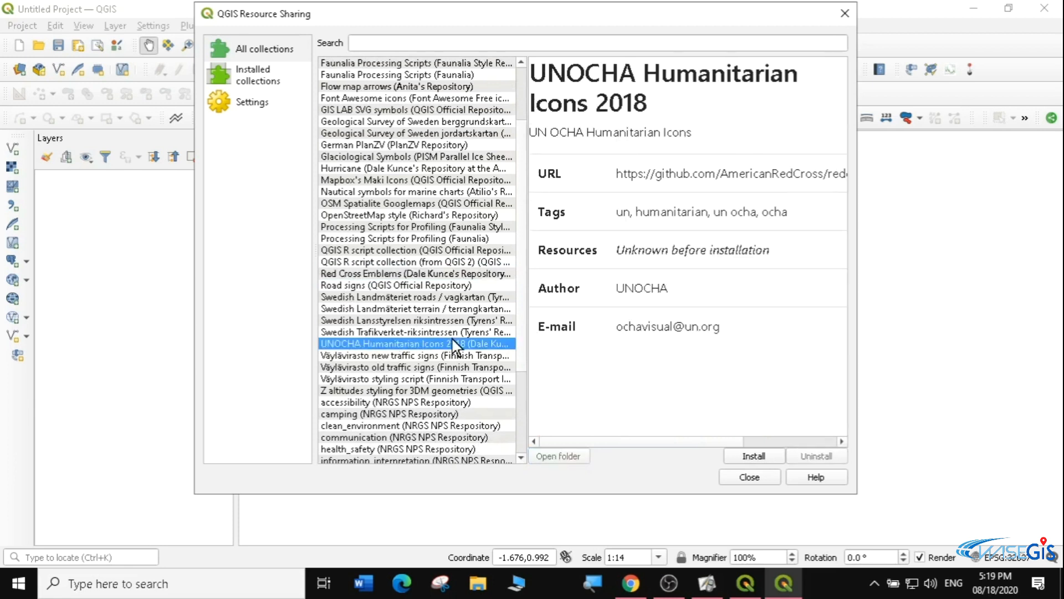
left_click_drag(840, 141, 860, 260)
left_click_drag(866, 288, 851, 222)
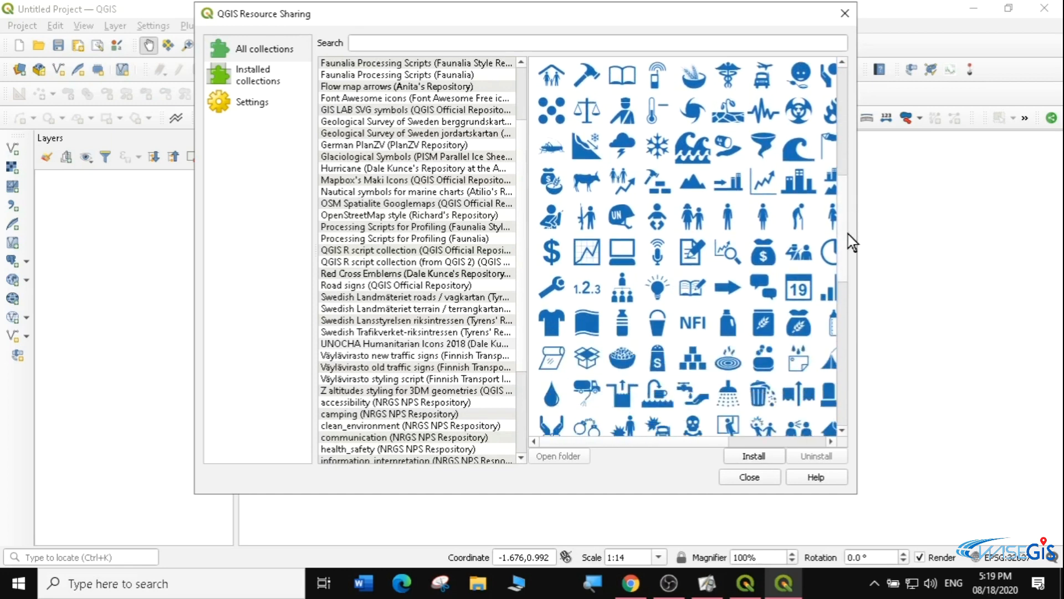
left_click(753, 455)
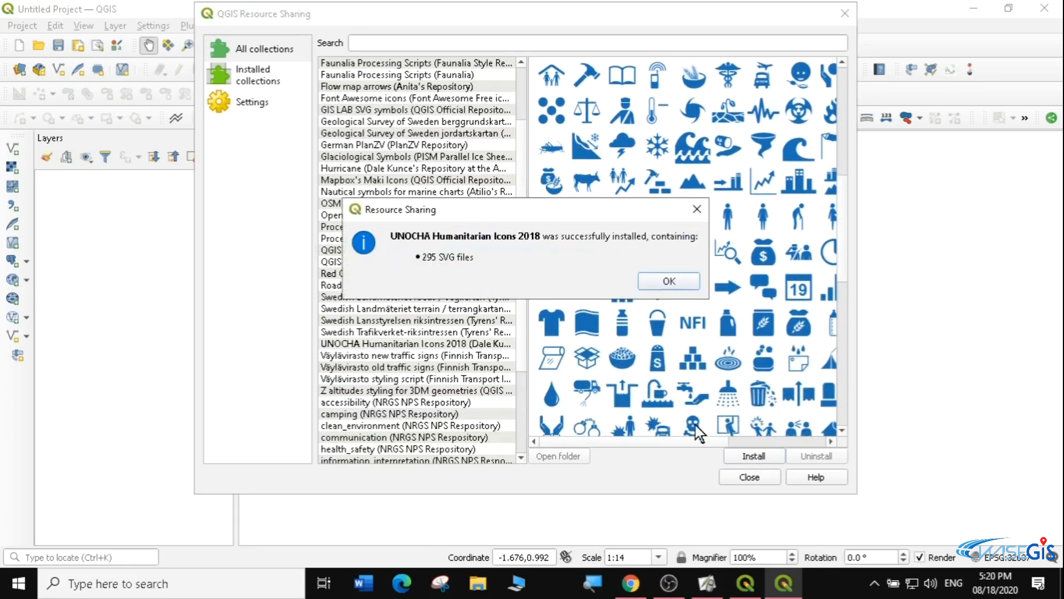
left_click(668, 281)
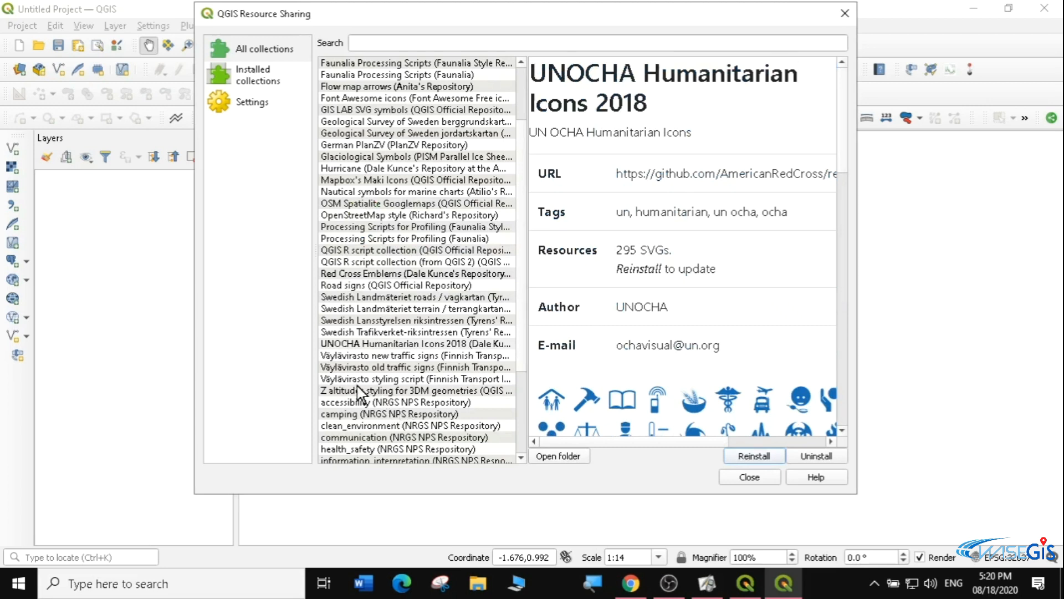
Preview the symbols of the camping collection from the NRGS NPS repository and install it.
left_click(353, 415)
left_click_drag(841, 136, 844, 374)
left_click(752, 456)
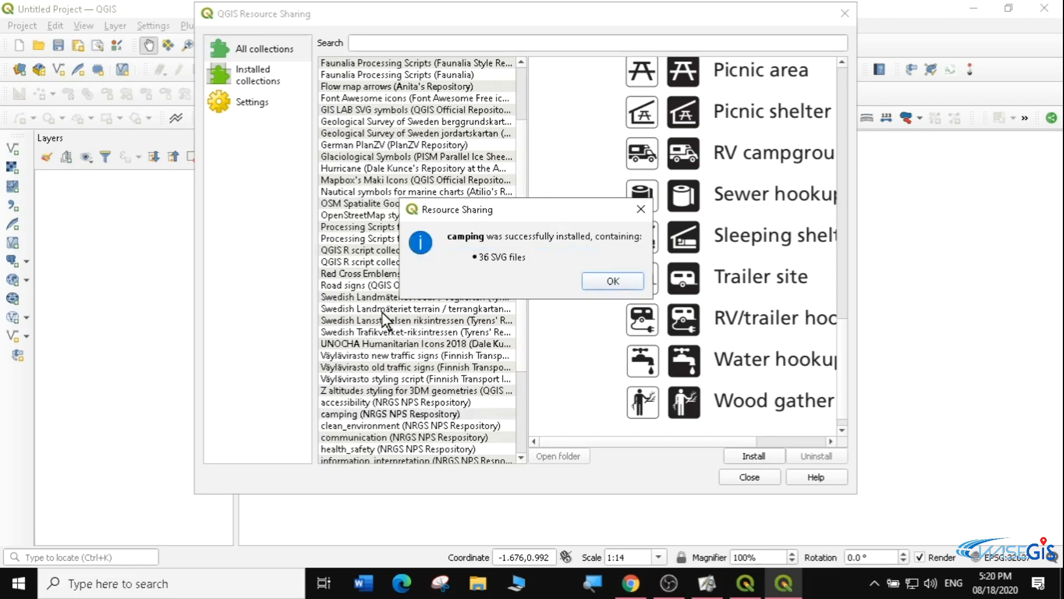
left_click(615, 279)
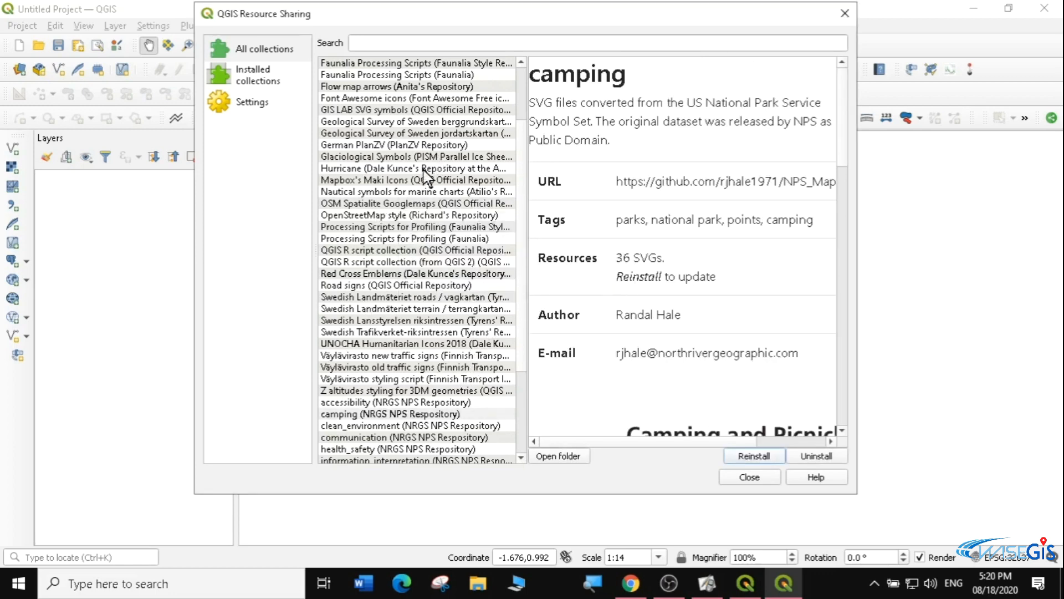
Preview and install the Road signs collection, then review the installed collections and close the resource sharing dialog.
left_click(358, 286)
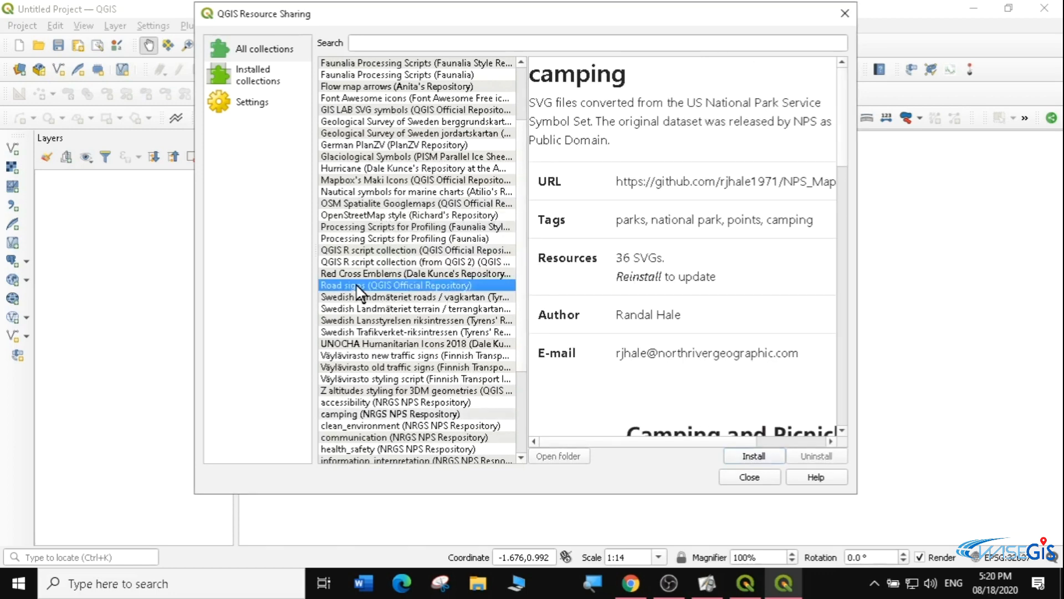
left_click_drag(843, 107, 851, 290)
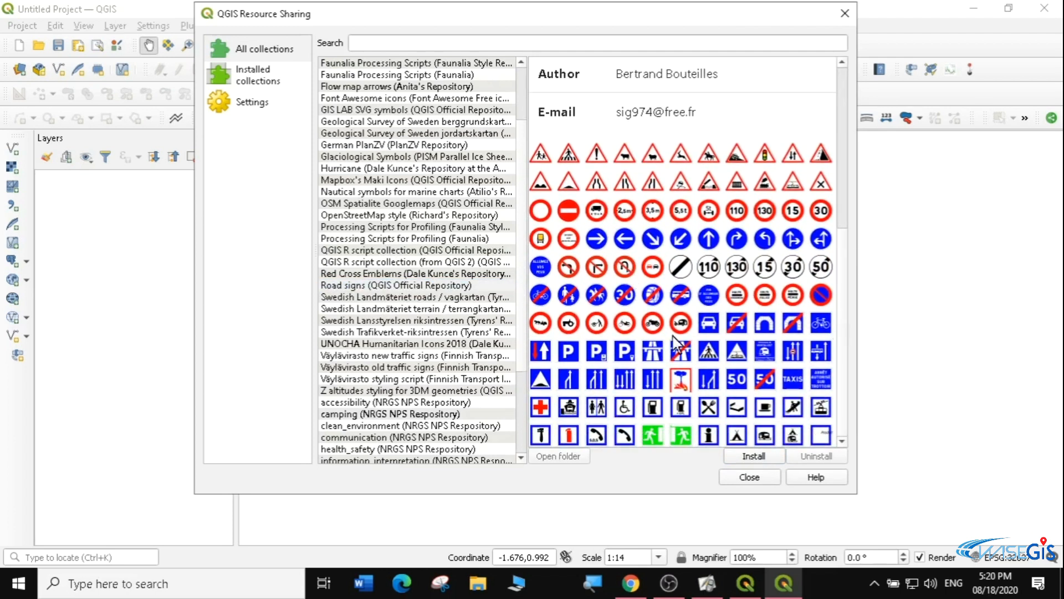
left_click(748, 451)
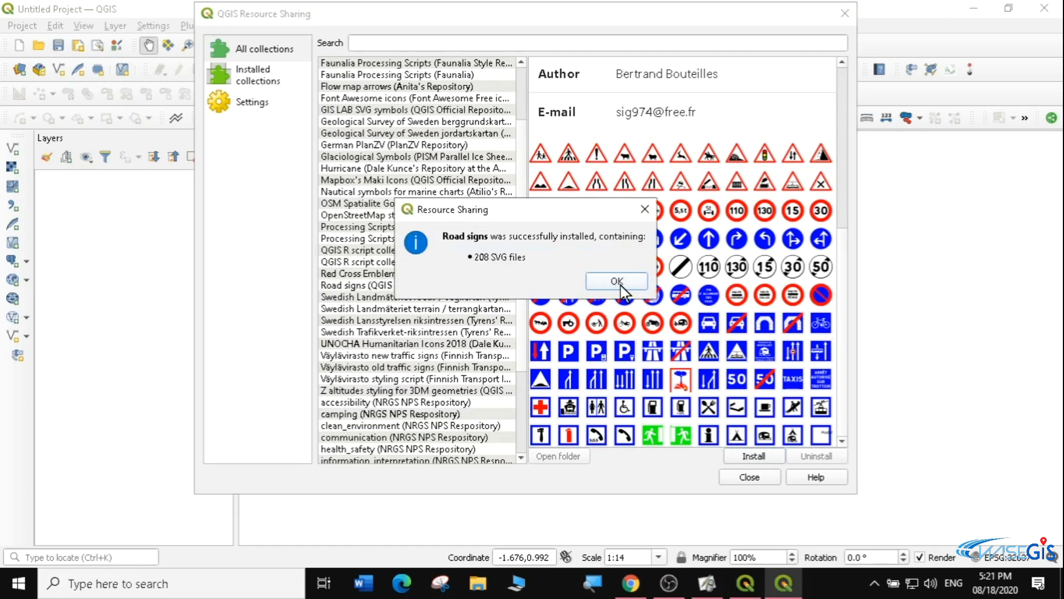
left_click(621, 286)
left_click(256, 81)
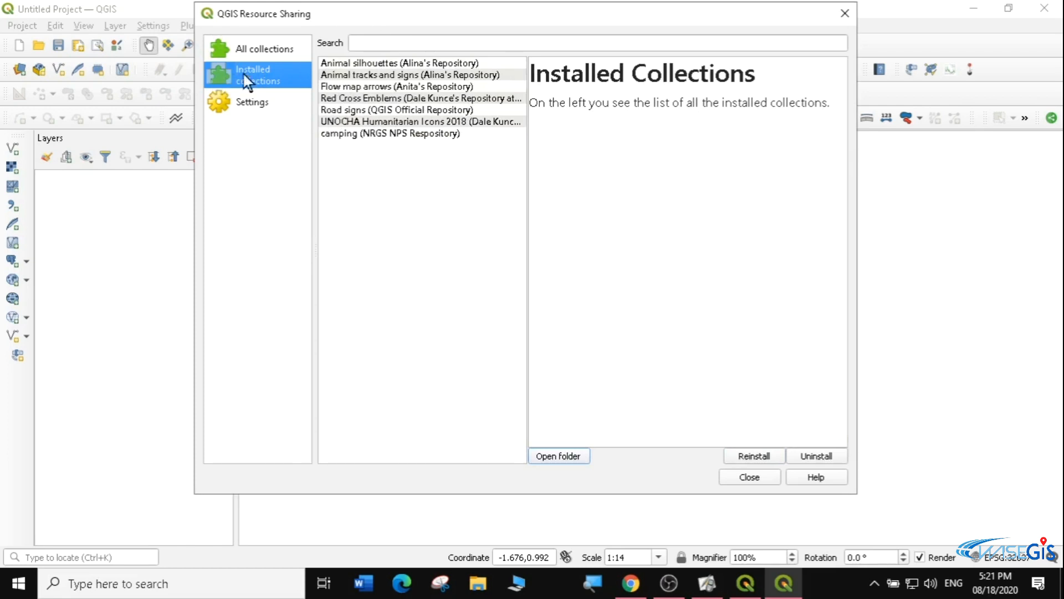
left_click(757, 477)
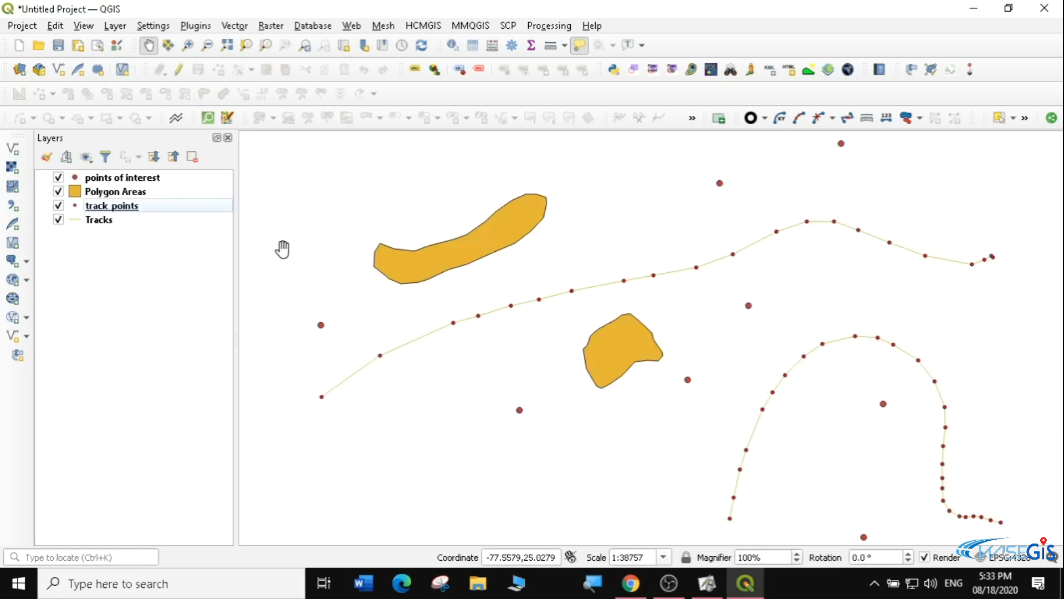
Move the Polygon Areas layer below the Tracks layer in the layer order.
left_click(103, 194)
mouse_move(100, 213)
left_mouse_down()
mouse_move(107, 231)
mouse_move(100, 220)
left_mouse_up()
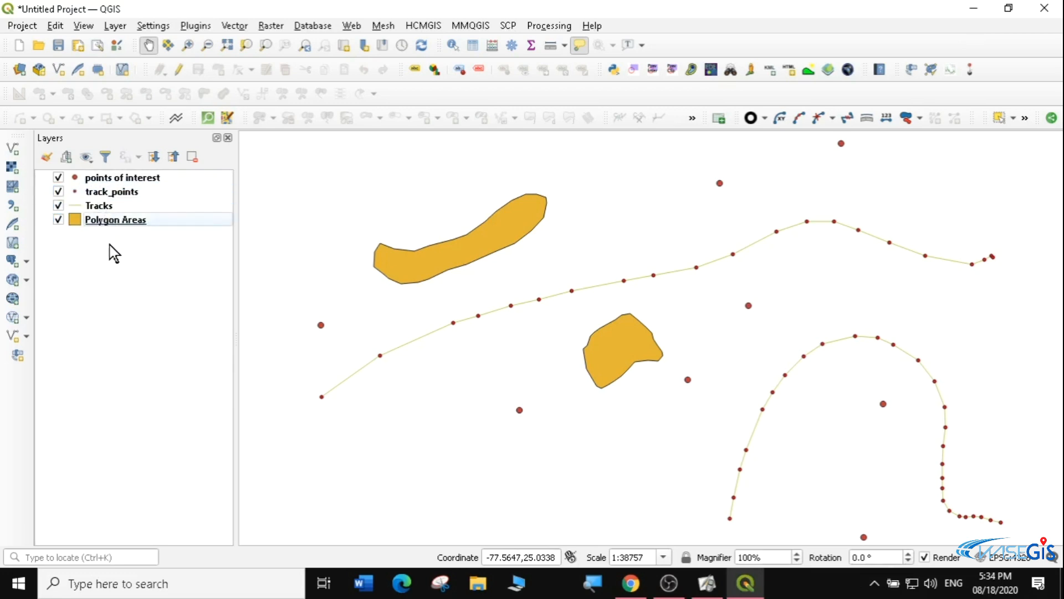
Examine the attribute table of the points of interest layer, widening the Name and Amenity columns to read the full entries.
right_click(126, 178)
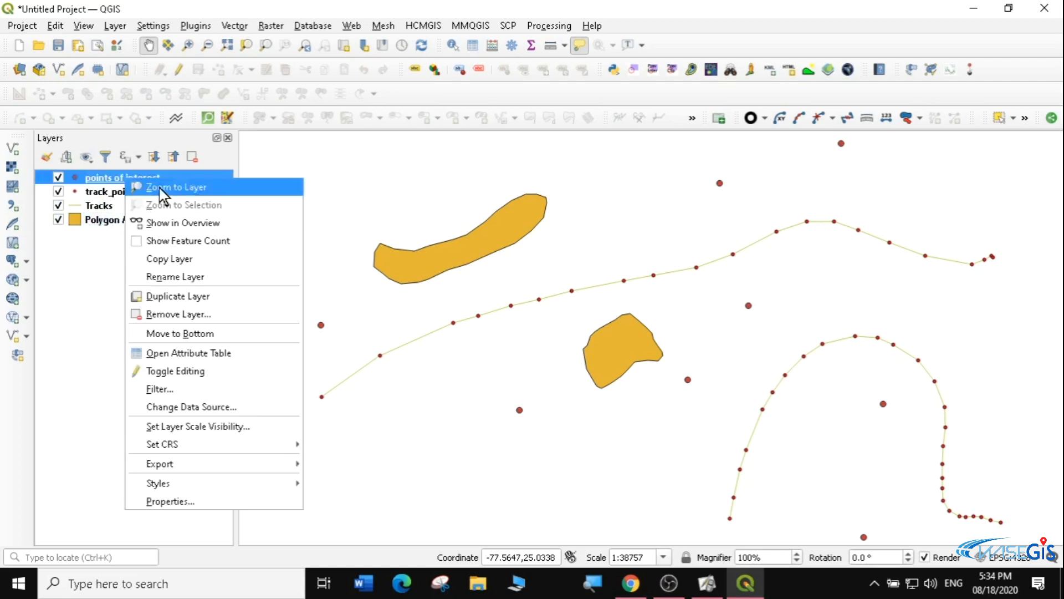
left_click(177, 354)
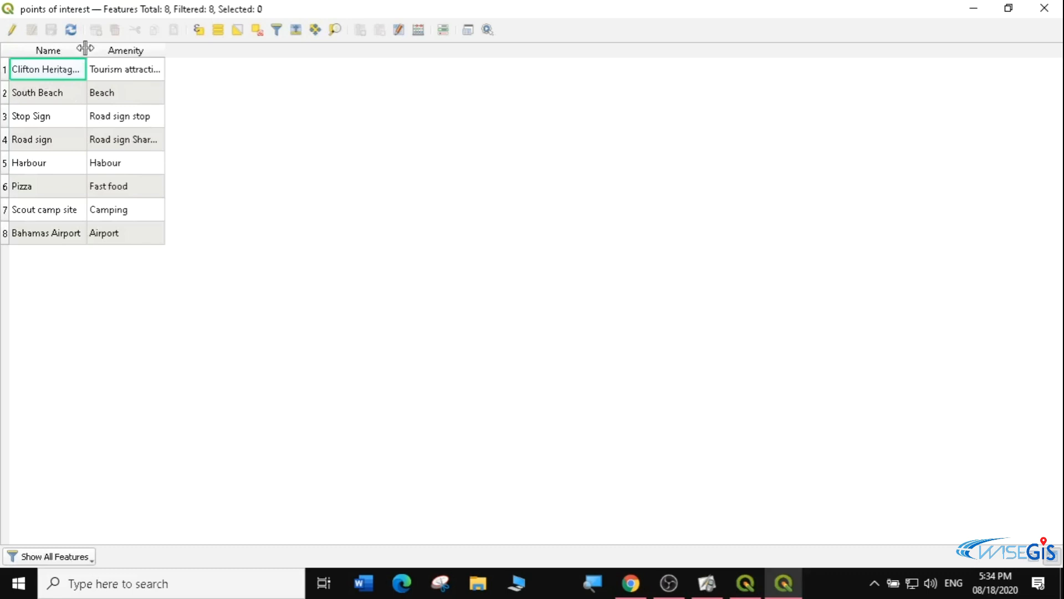
left_click_drag(87, 44, 145, 44)
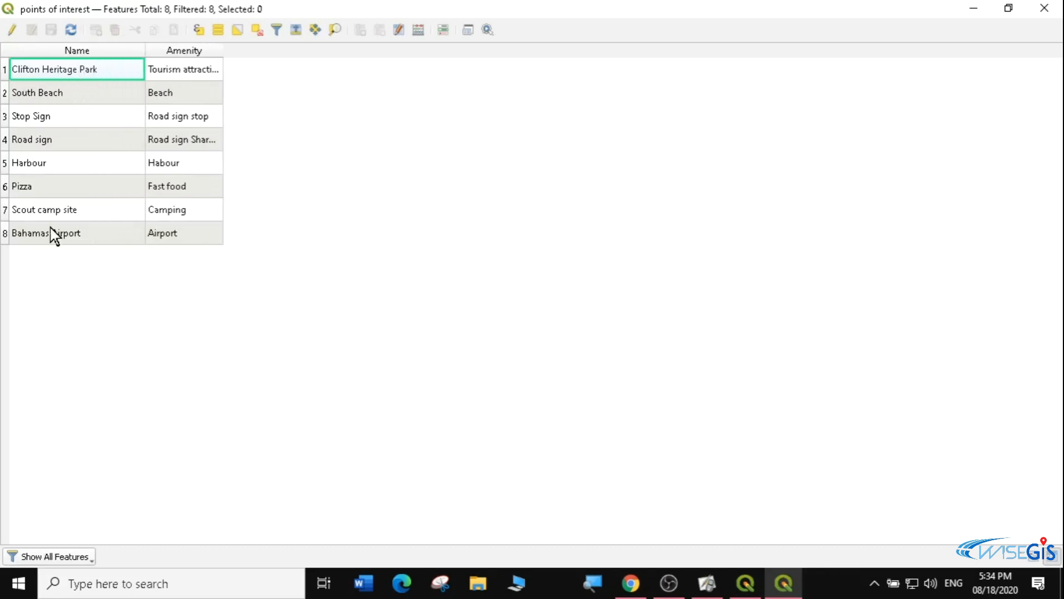
double_click(223, 48)
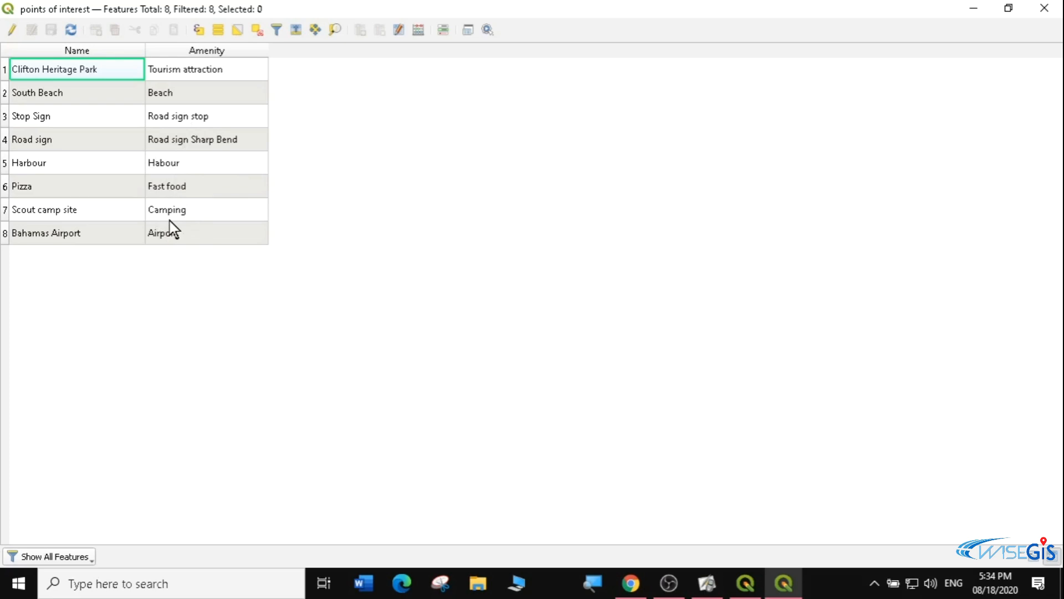
left_click(976, 8)
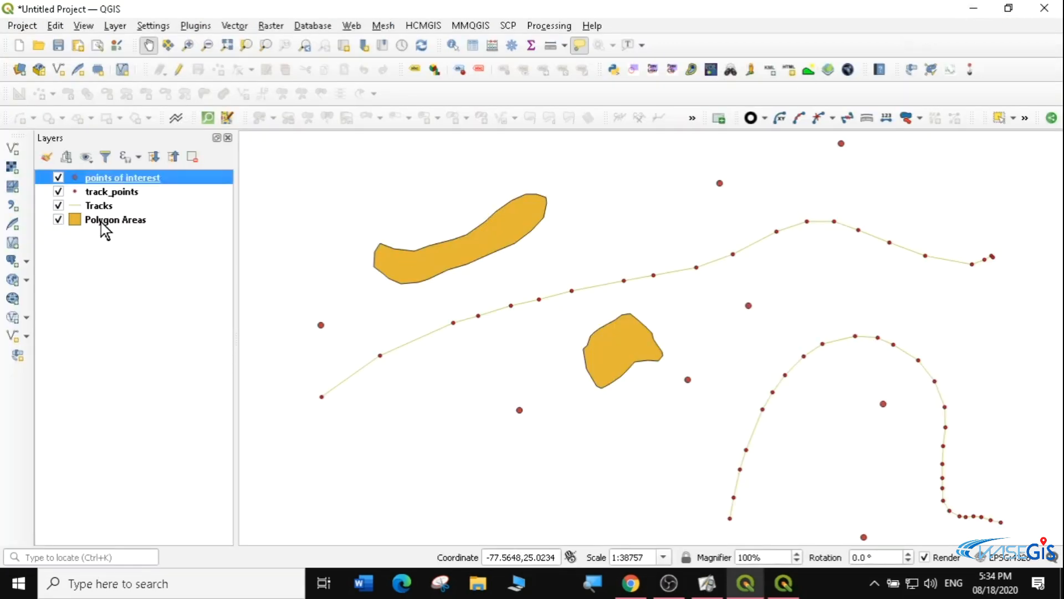
In the symbology of the points of interest layer, change the simple marker's symbol layer type to SVG marker.
right_click(118, 182)
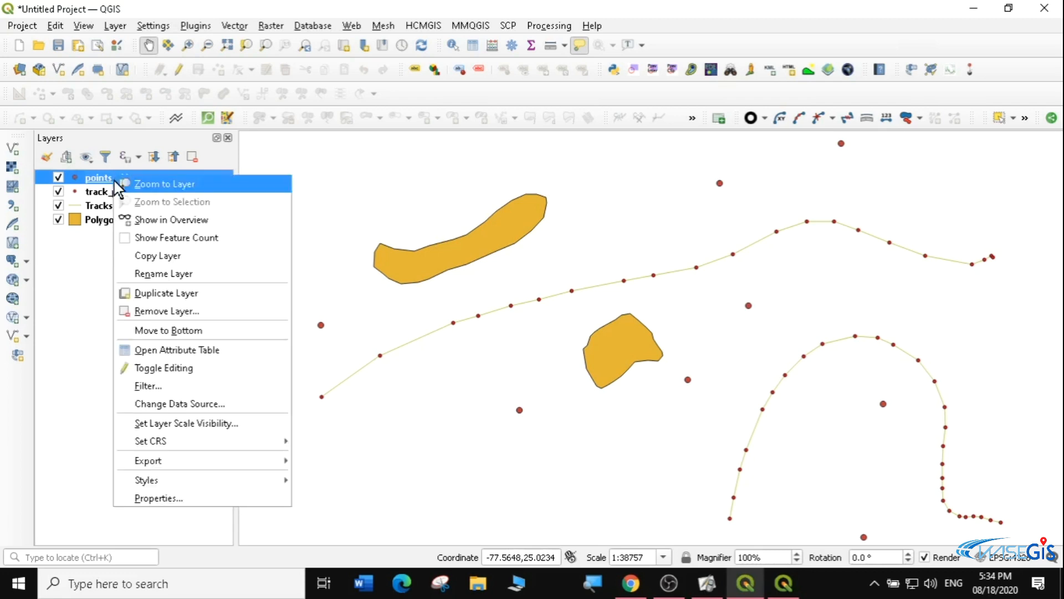
left_click(165, 498)
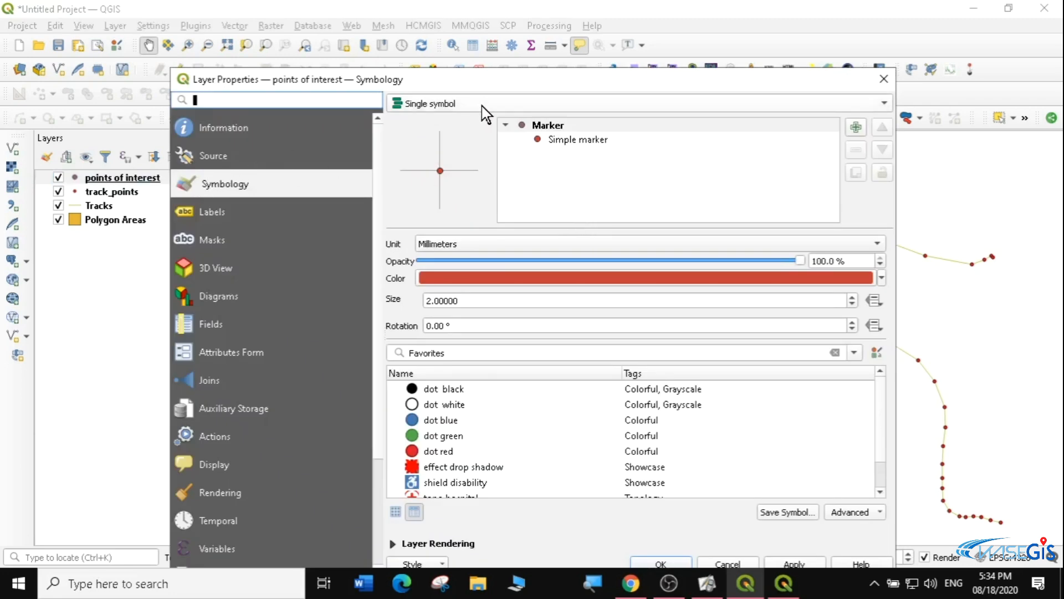
left_click(486, 107)
left_click(482, 103)
left_click(482, 105)
left_click(479, 105)
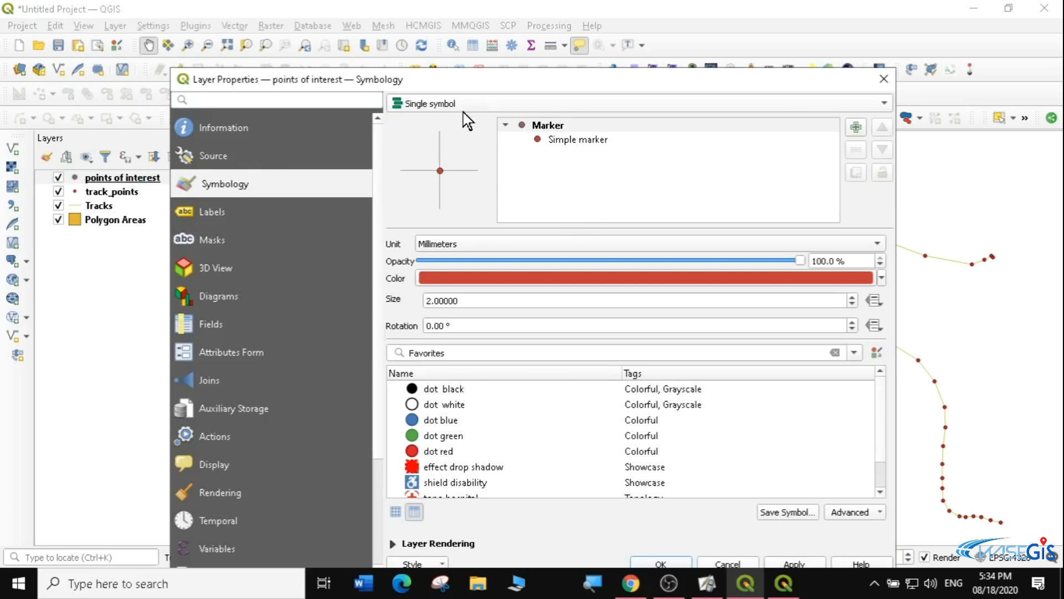
left_click(471, 108)
left_click(468, 103)
left_click(567, 142)
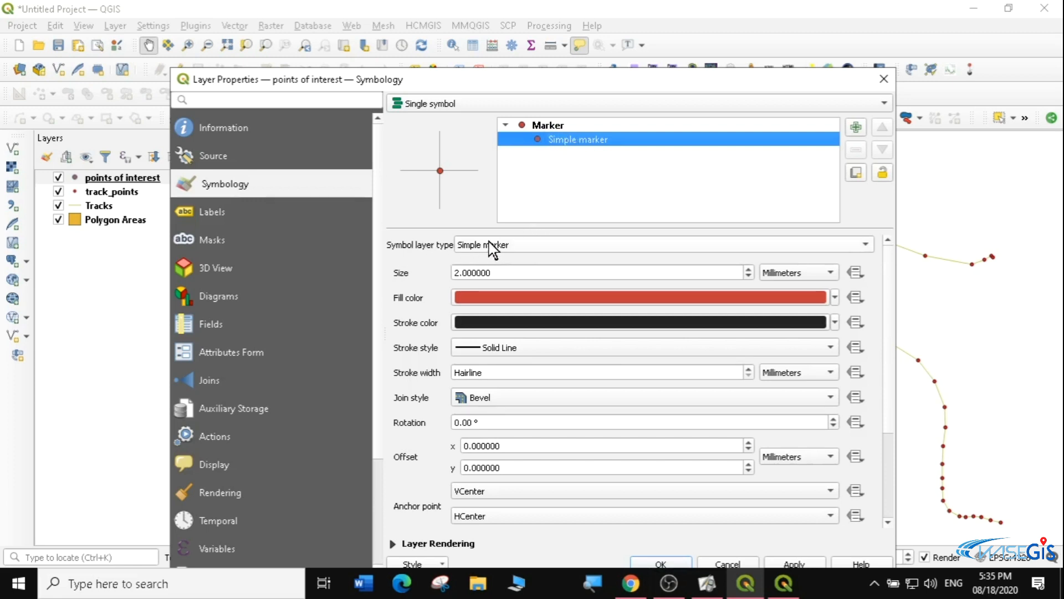
left_click(588, 250)
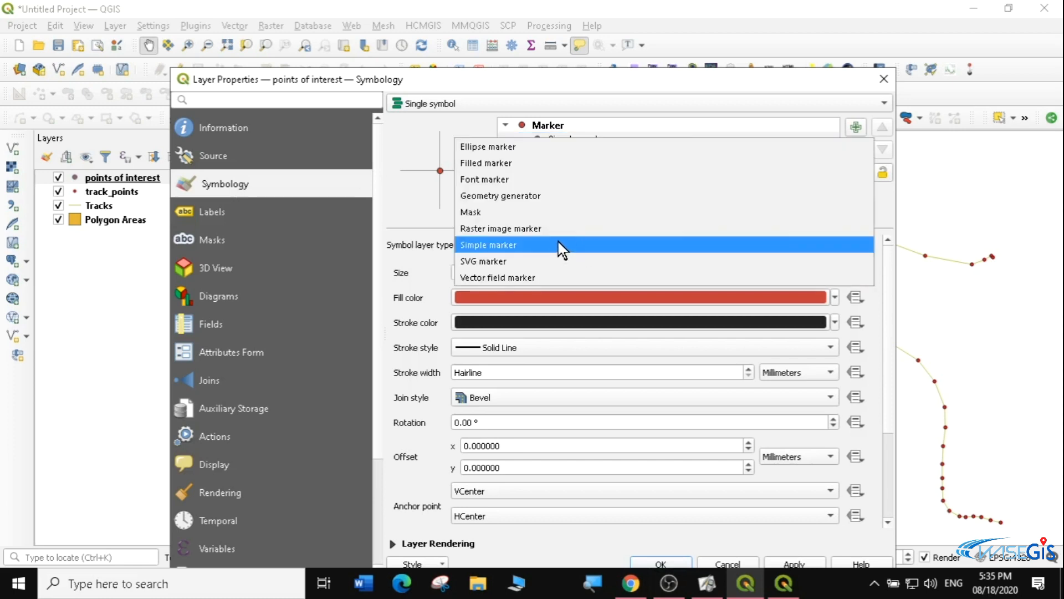
left_click(486, 261)
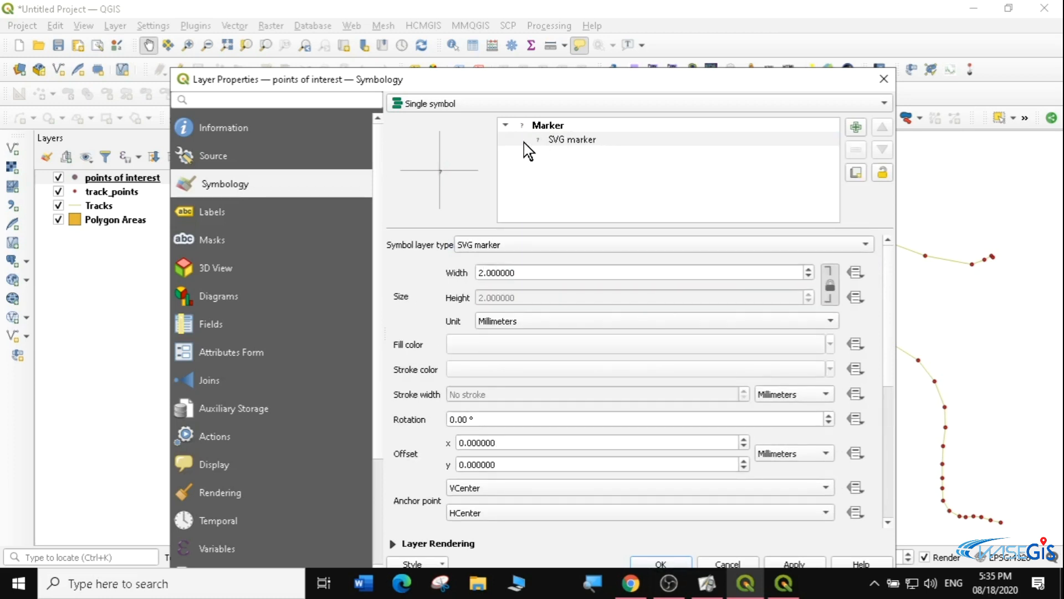
Set the SVG marker's width to 7 millimetres.
left_click(485, 272)
type("4")
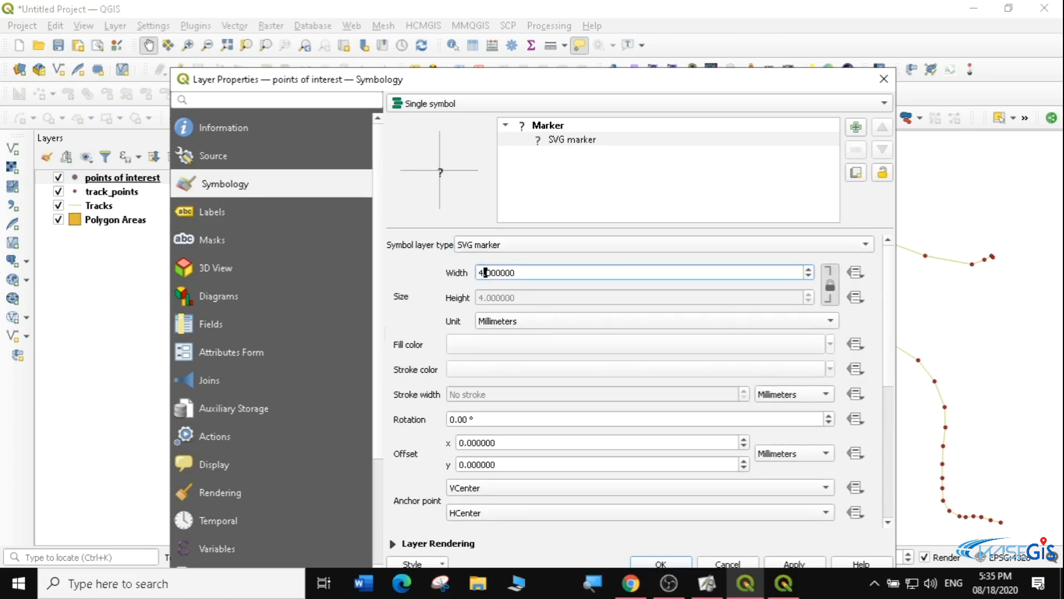
key("BackSpace")
type("7")
Use the bear image mammals_bear.svg from the installed Animal silhouettes collection as the marker and apply it to the layer.
left_click_drag(888, 260, 909, 393)
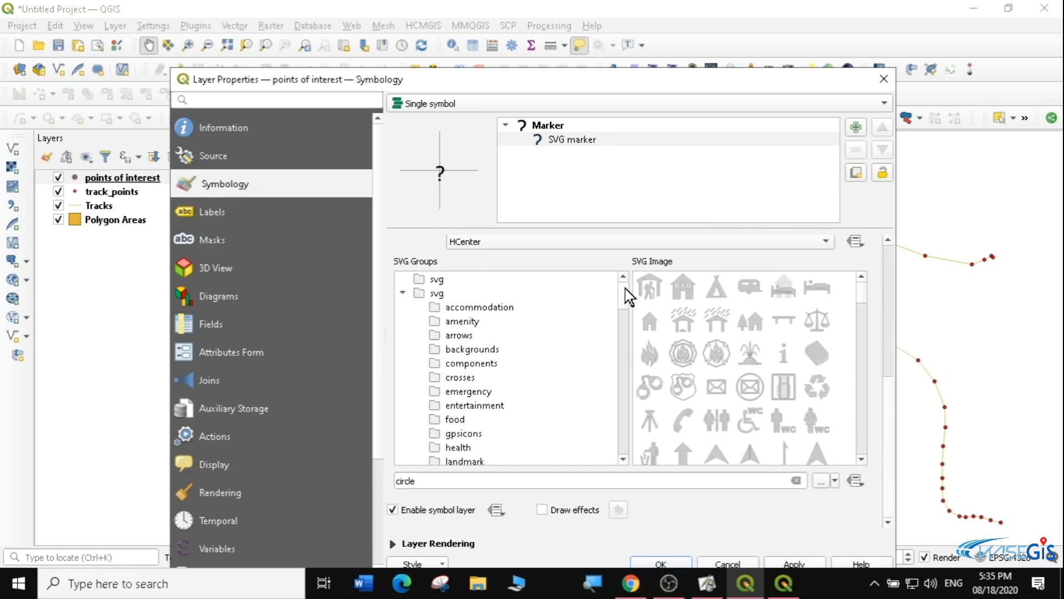
left_click_drag(625, 289, 626, 292)
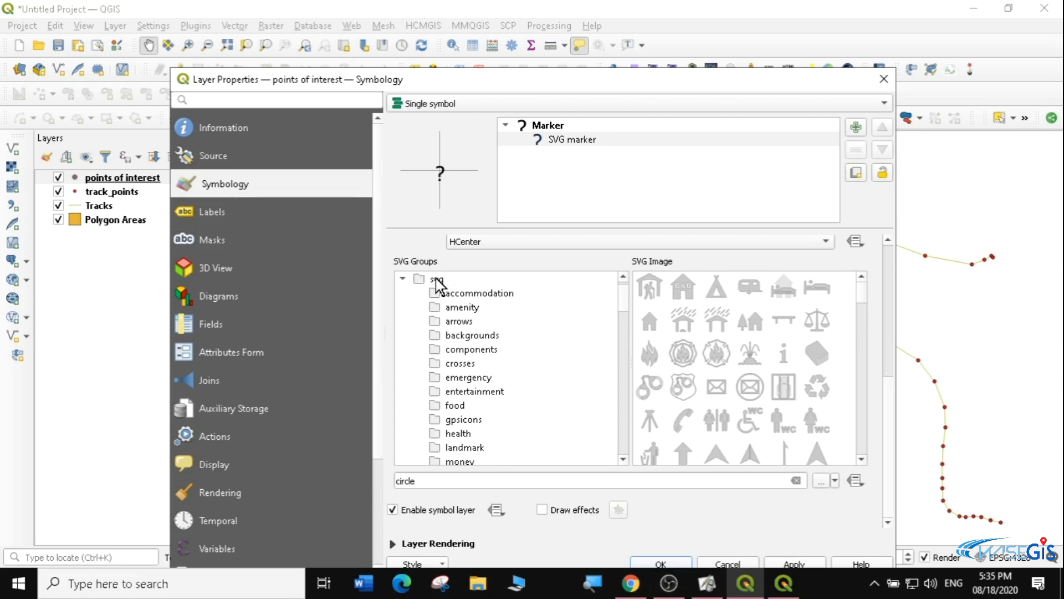
left_click_drag(624, 282, 632, 367)
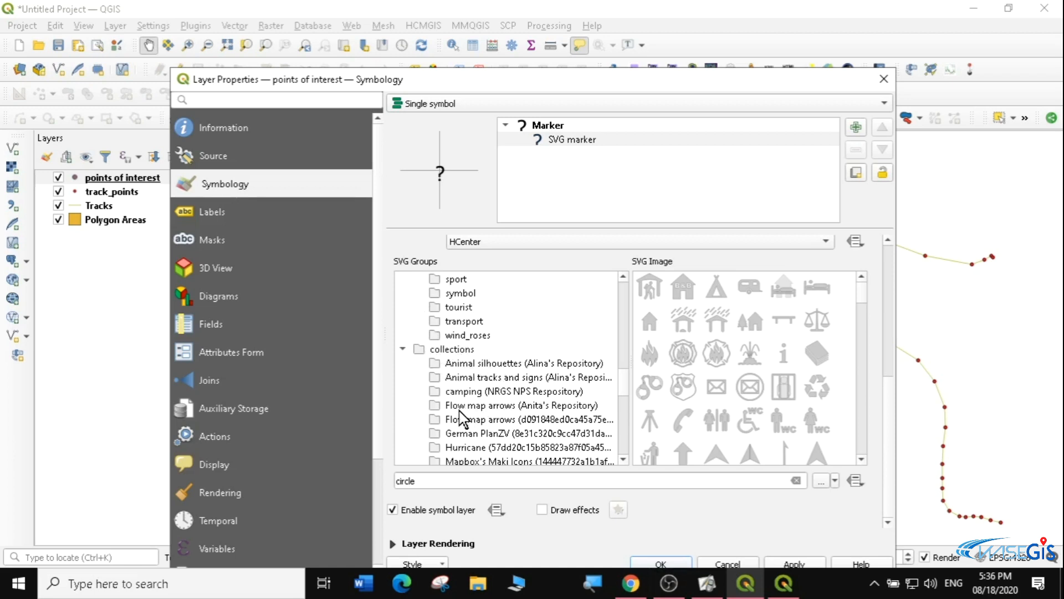
left_click_drag(621, 373, 624, 386)
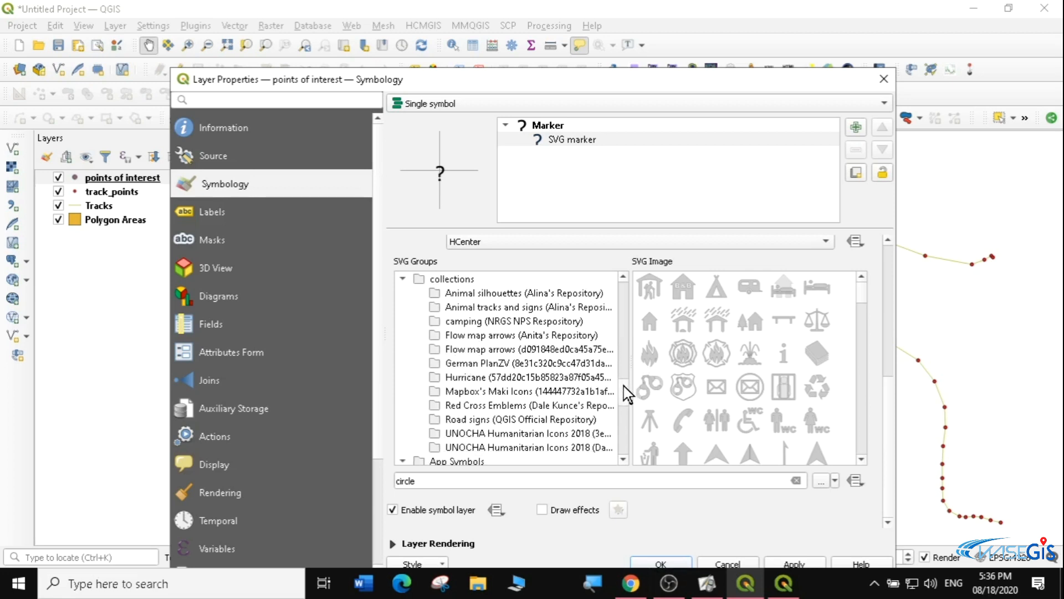
left_click(480, 294)
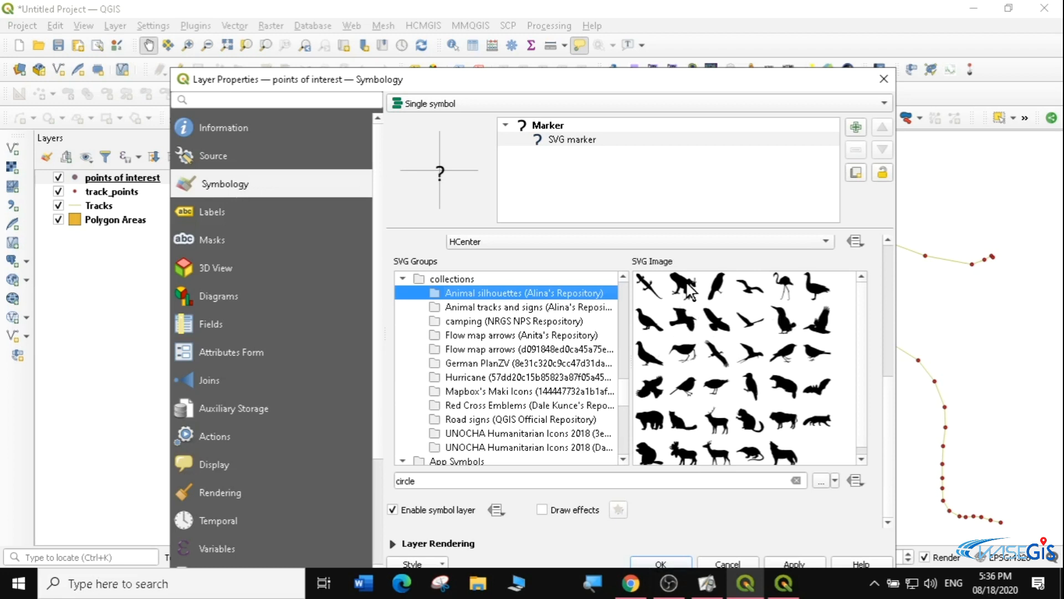
left_click(650, 421)
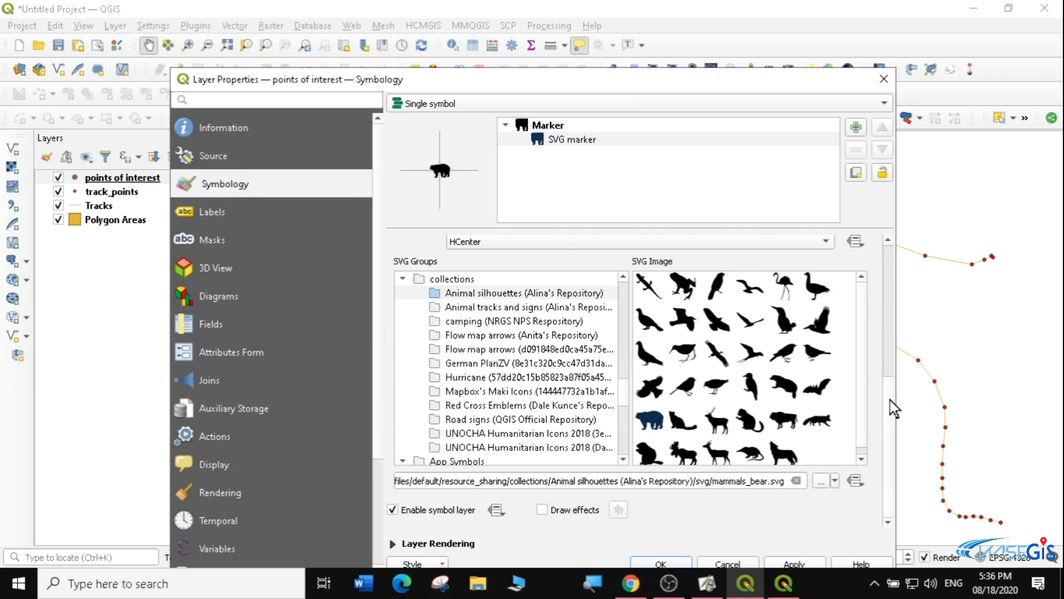
left_click(798, 561)
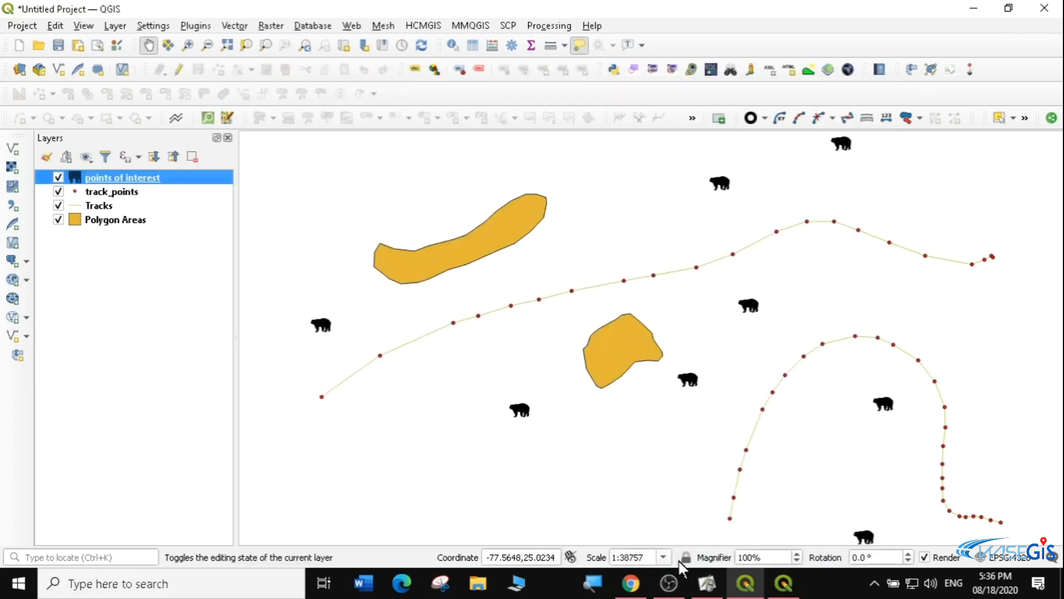
left_click(685, 563)
Check the points of interest layer's symbol settings, then review the names and amenities in its attribute table.
double_click(80, 179)
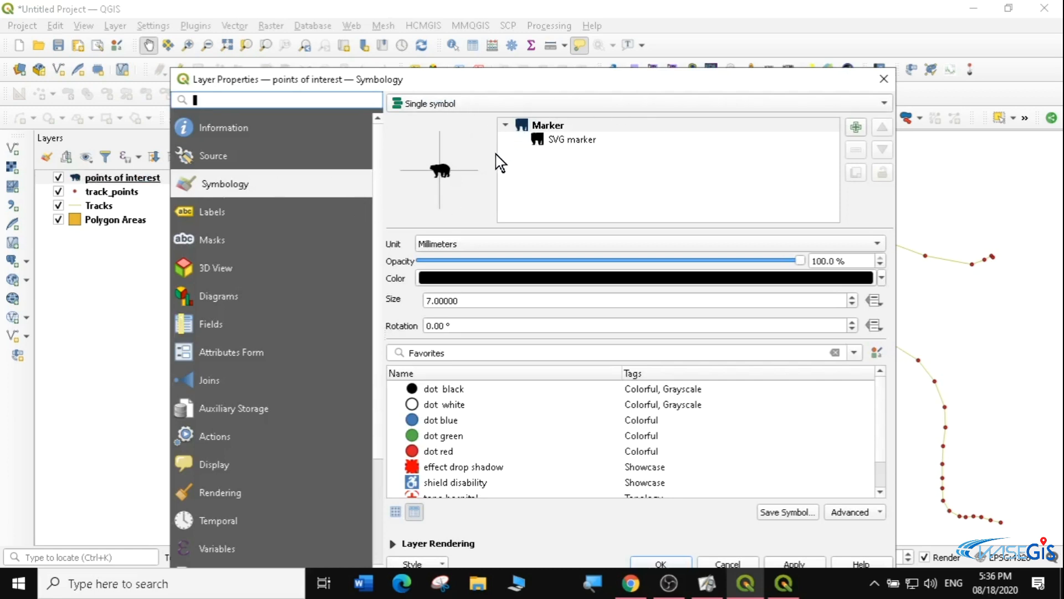
left_click(883, 79)
left_click(128, 173)
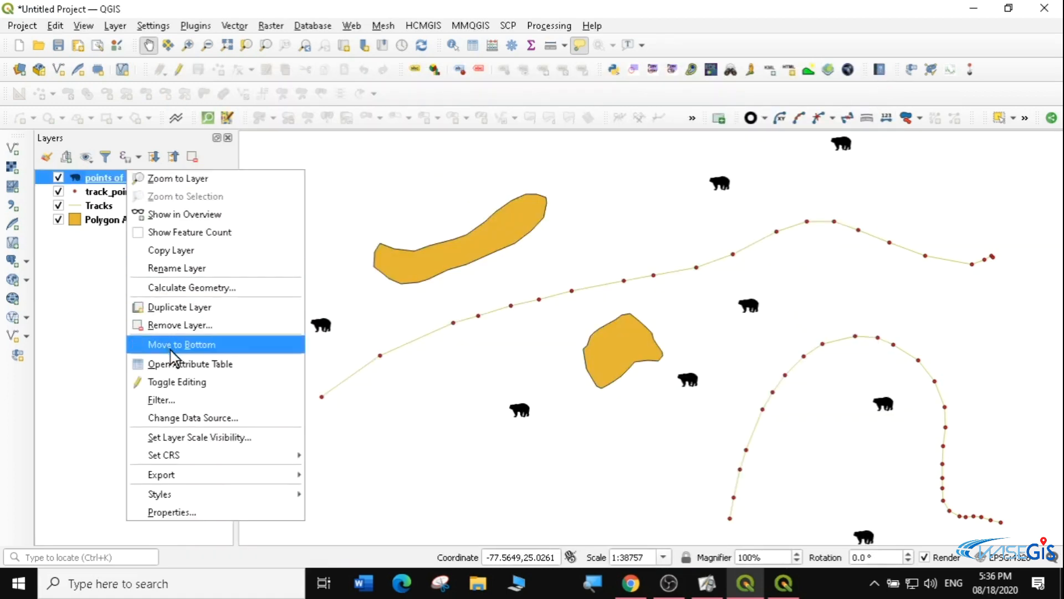
left_click(173, 365)
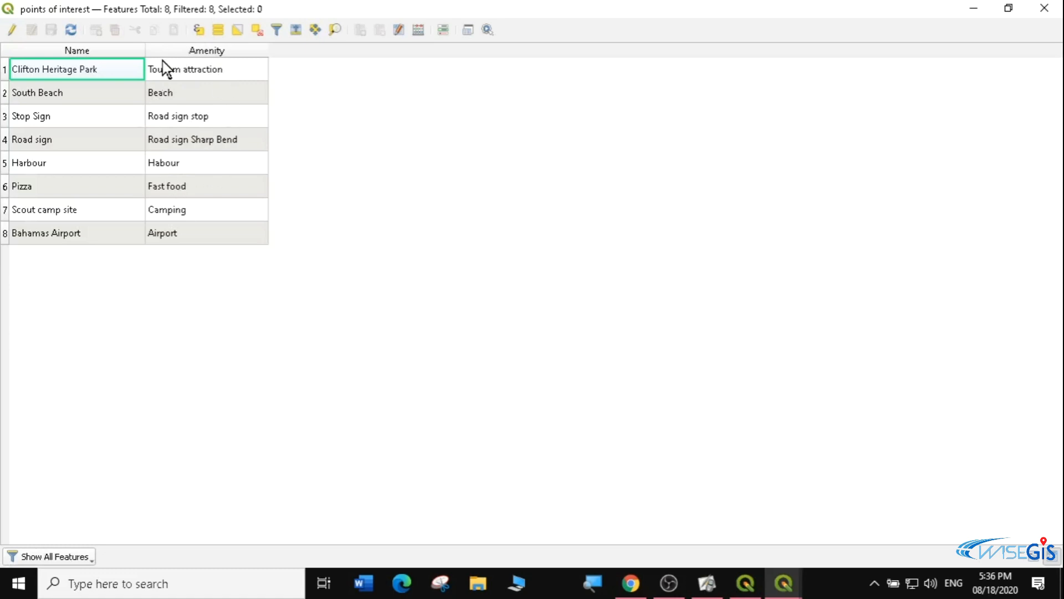
left_click(1045, 8)
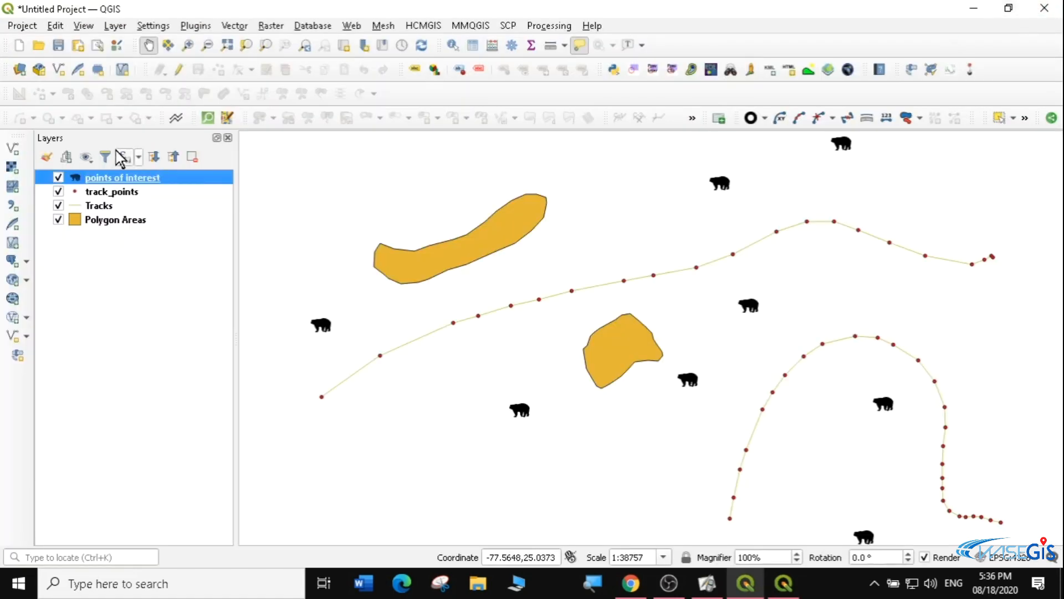
In the points of interest layer's symbology, switch the renderer to Categorized with Amenity as the value field.
right_click(84, 177)
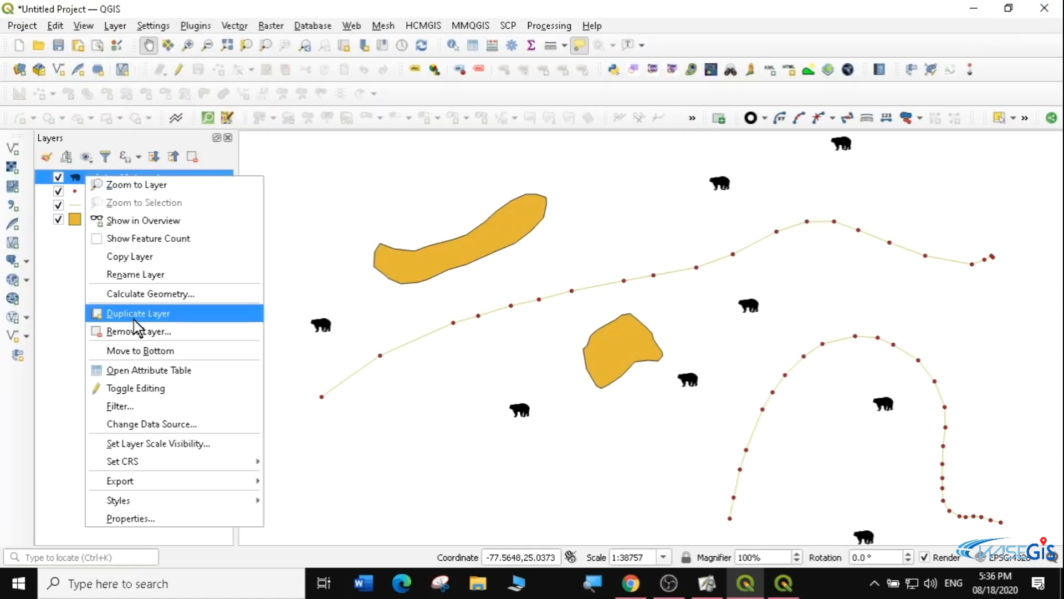
left_click(158, 518)
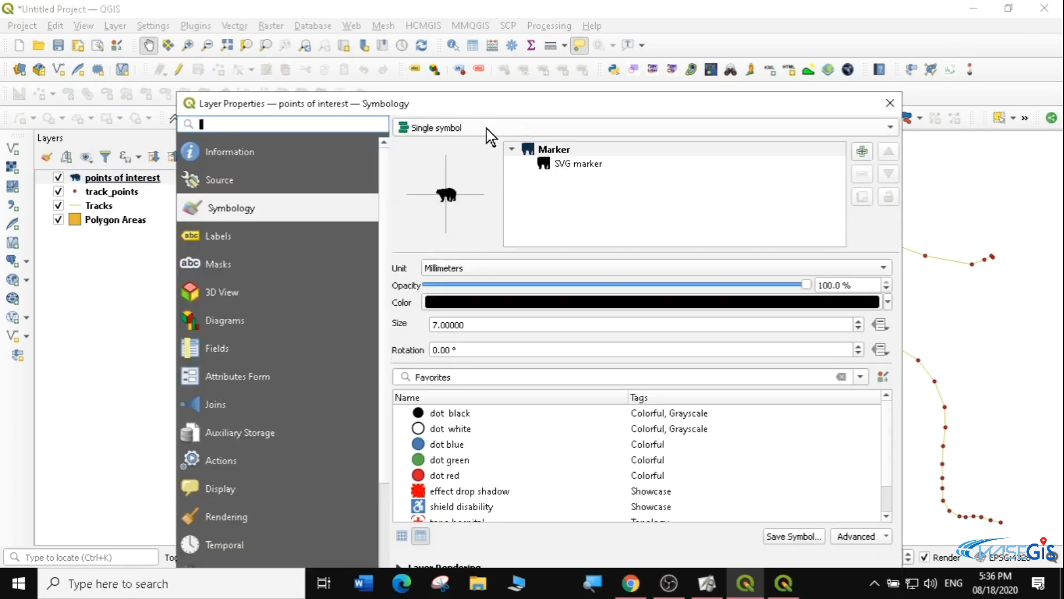
left_click(464, 128)
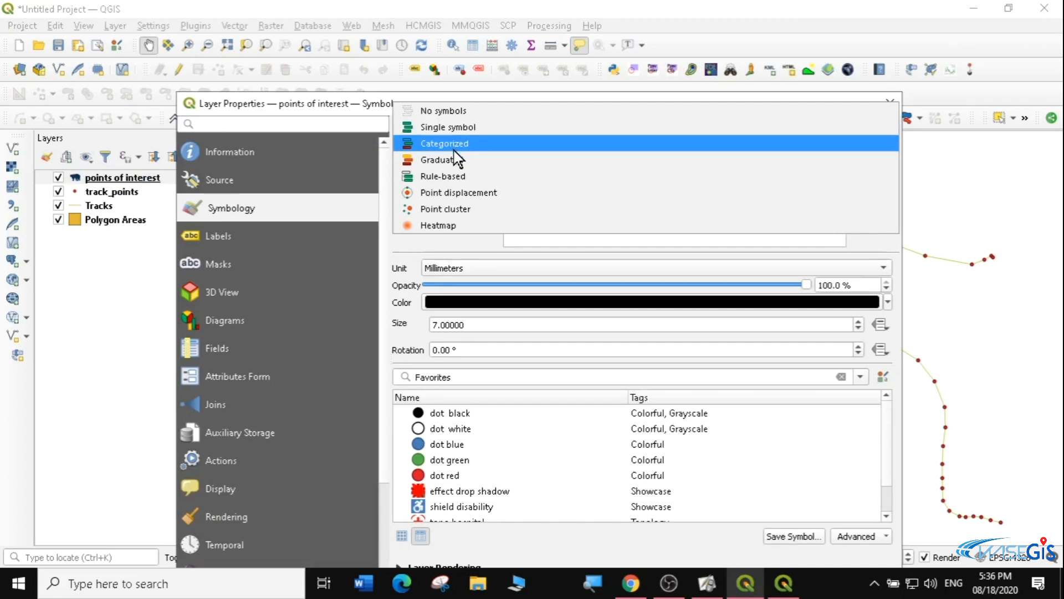
left_click(460, 143)
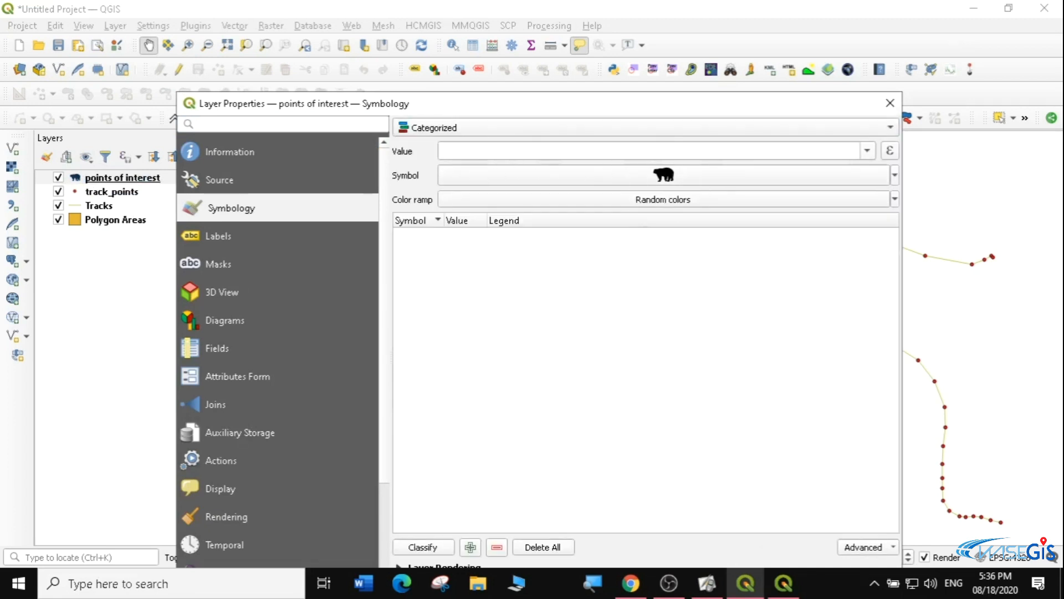
left_click(867, 153)
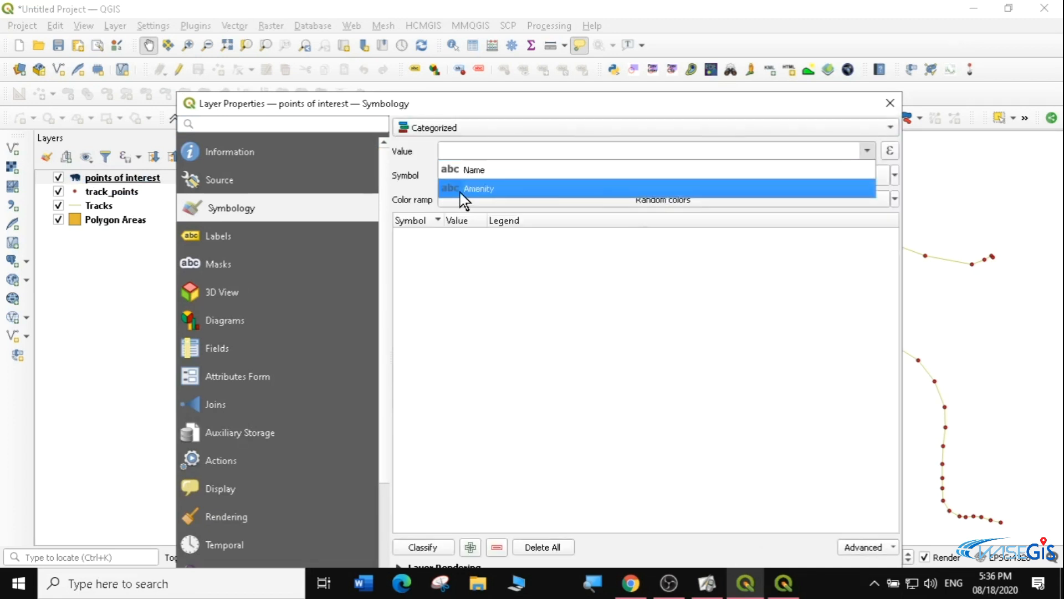
left_click(482, 190)
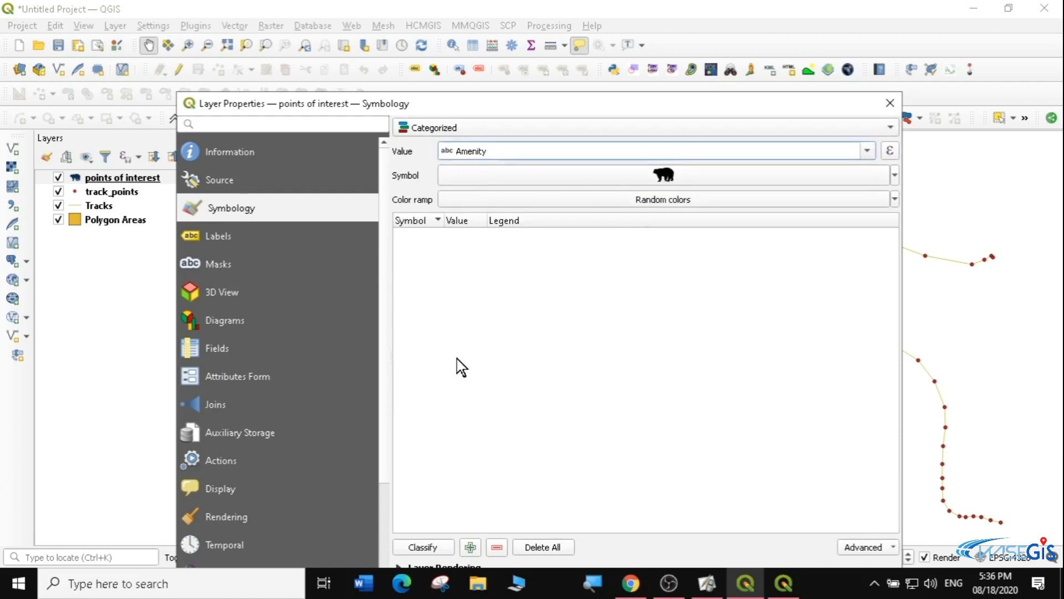
Classify the layer into one category per amenity, apply the result and view the categorized markers on the map.
left_click(424, 544)
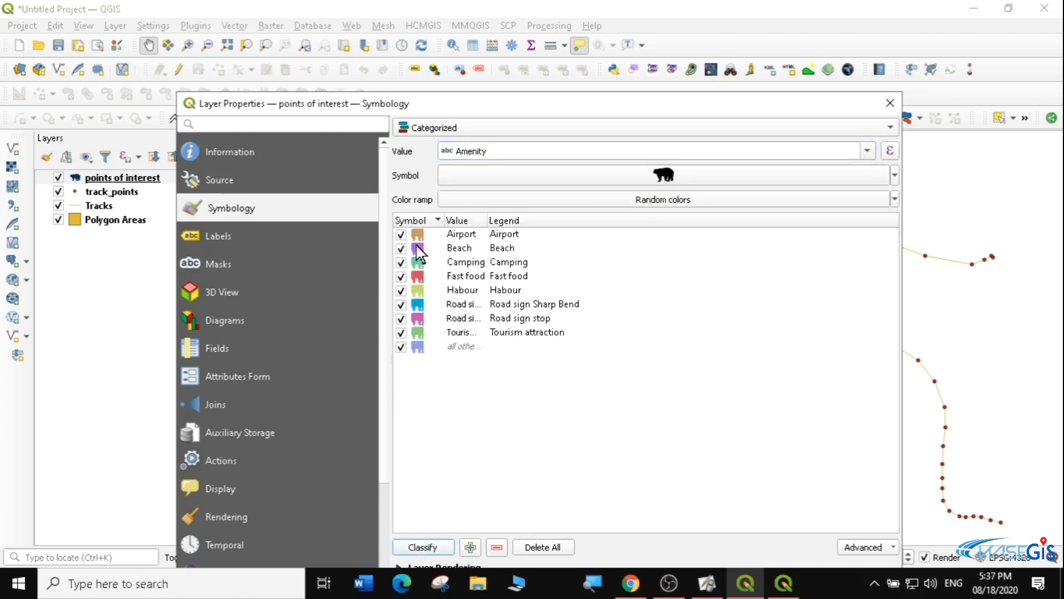
left_click_drag(751, 102, 774, 20)
left_click(823, 506)
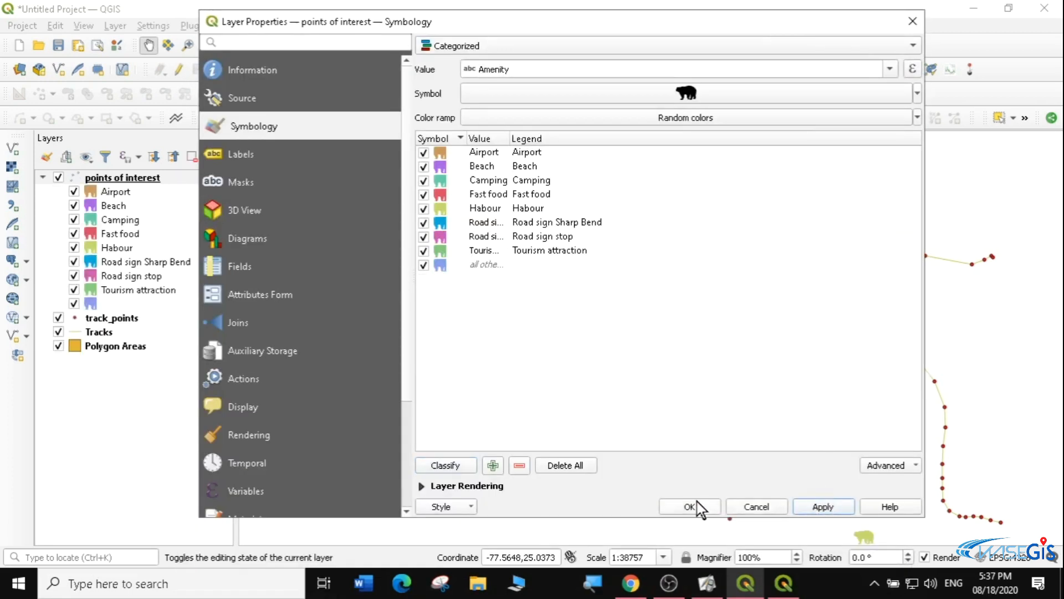
left_click_drag(690, 28, 281, 360)
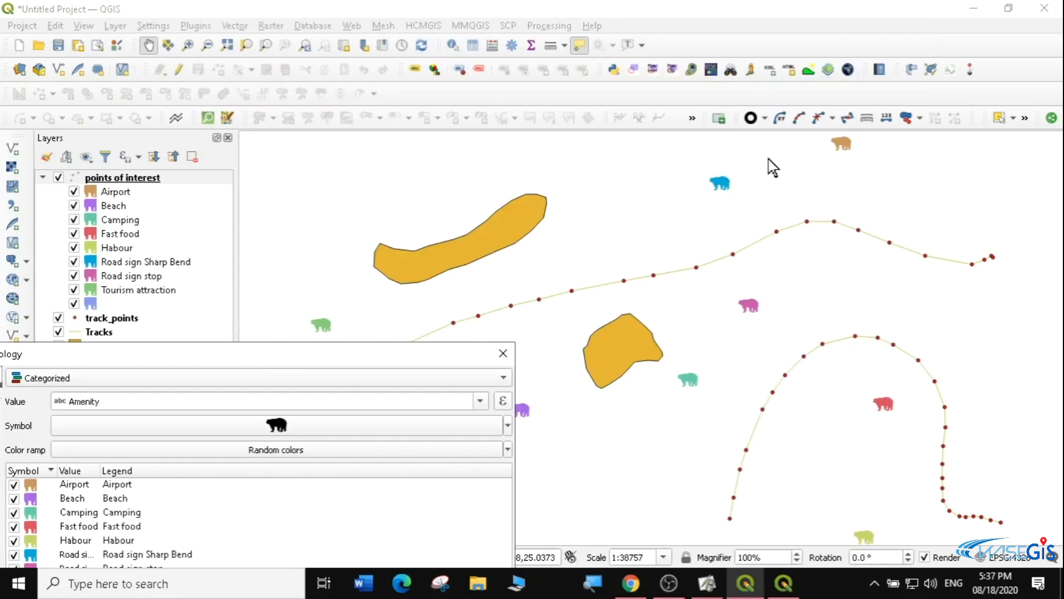
left_click_drag(294, 357, 793, 98)
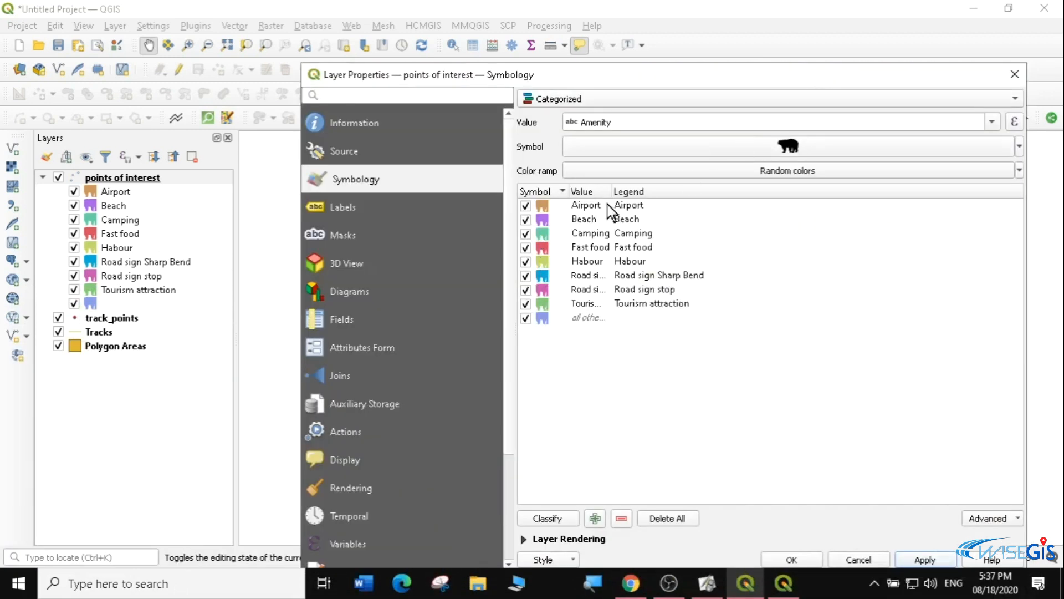
Change the Airport category's SVG marker image to Airport.svg from the first UNOCHA Humanitarian symbol collection.
double_click(541, 204)
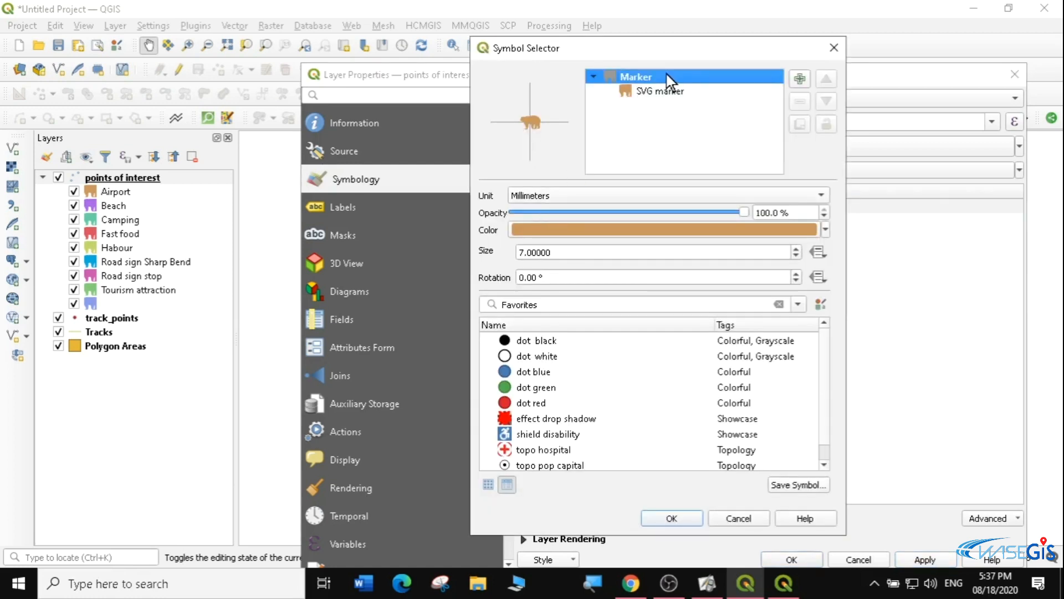
left_click_drag(607, 53, 714, 59)
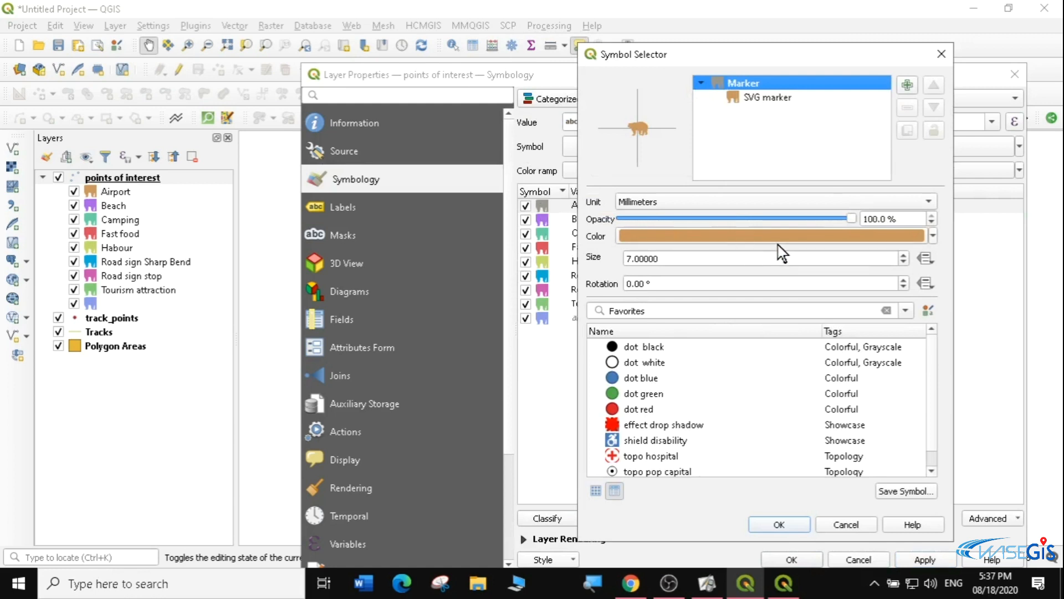
left_click(759, 98)
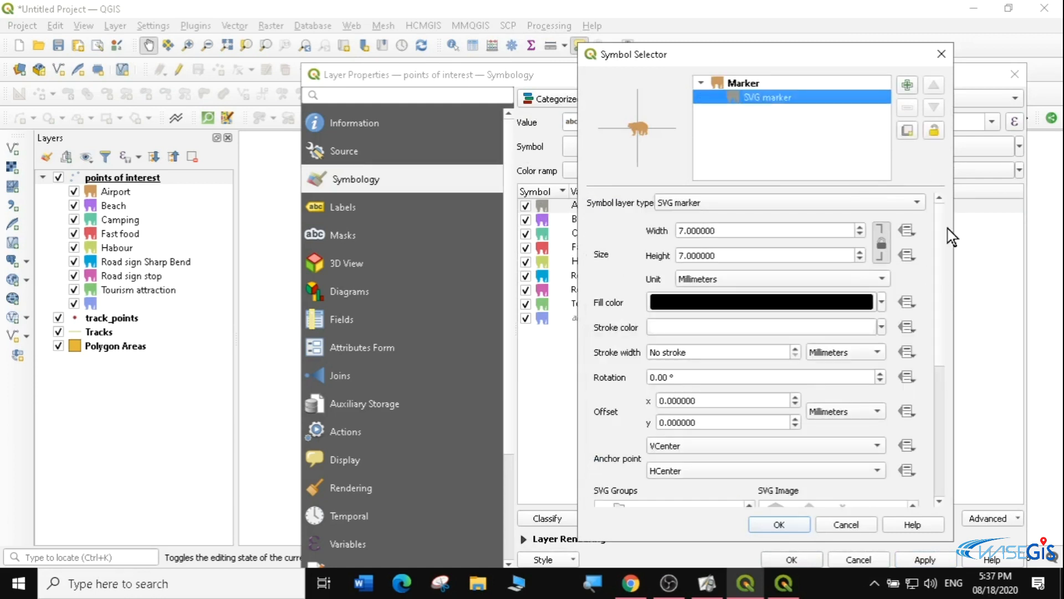
left_click_drag(940, 236, 949, 374)
left_click_drag(748, 437, 753, 444)
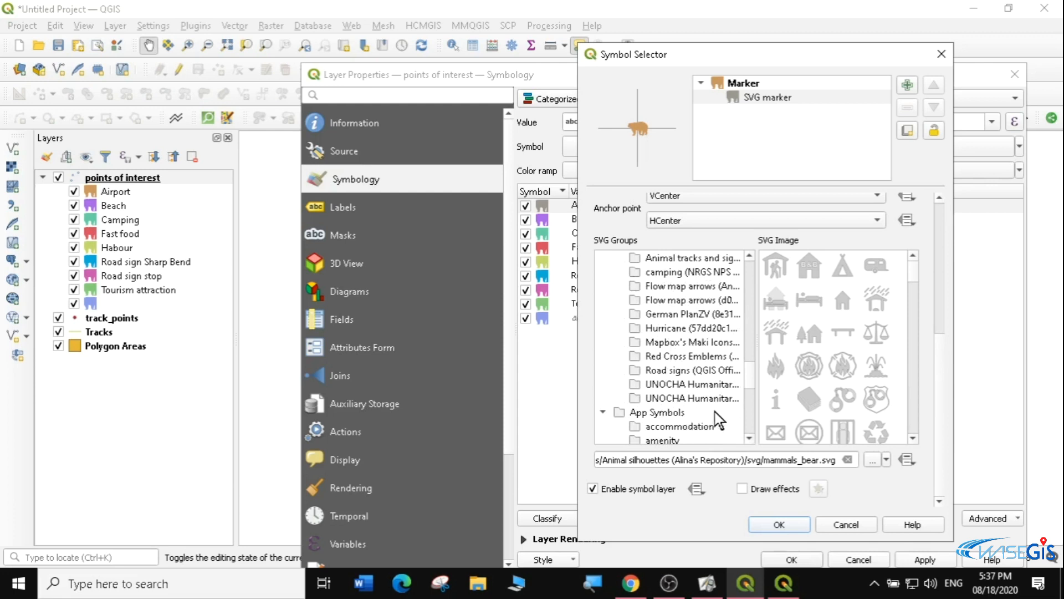
mouse_move(754, 378)
left_mouse_down()
mouse_move(755, 401)
mouse_move(754, 370)
left_mouse_up()
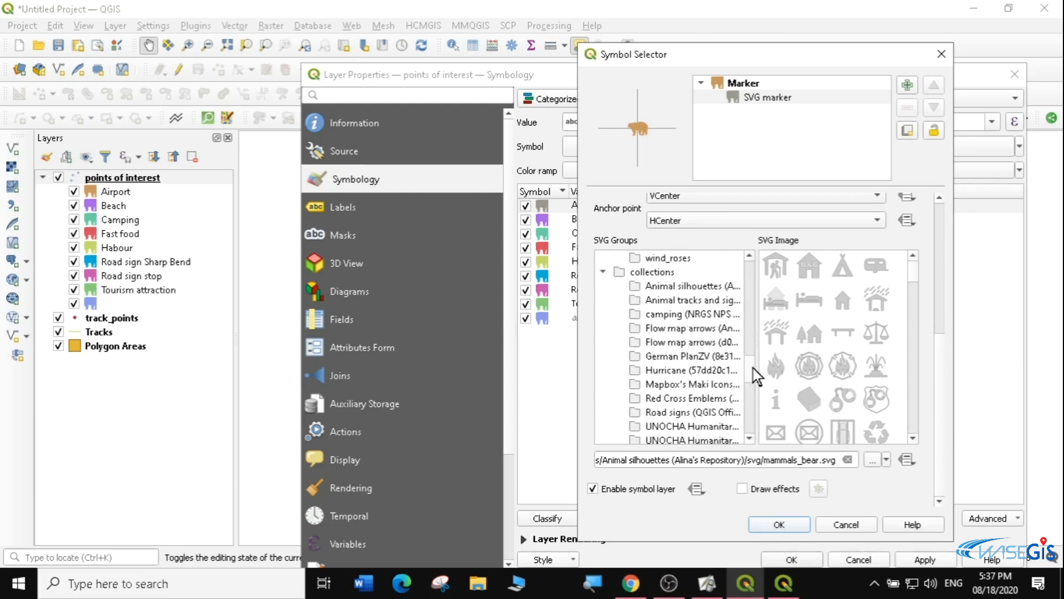
scroll(754, 375, "down", 2)
left_click(674, 371)
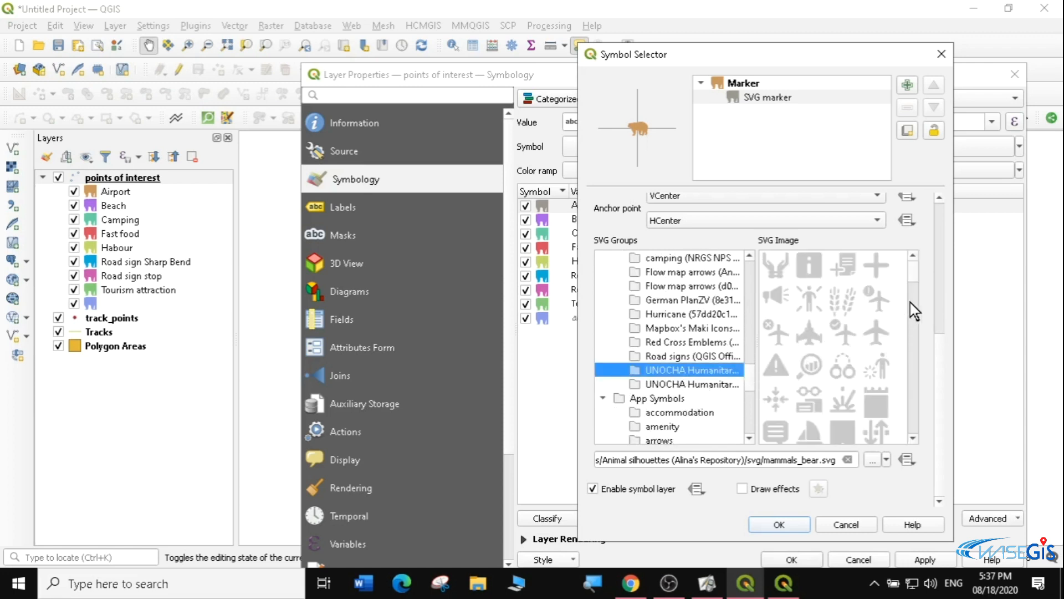
left_click_drag(914, 268, 915, 280)
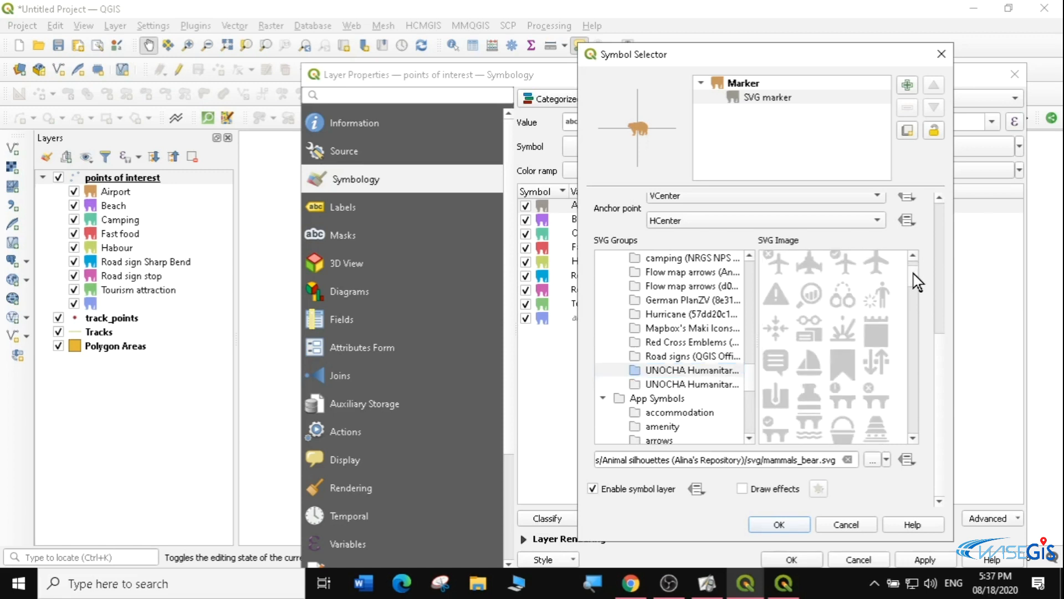
left_click(877, 267)
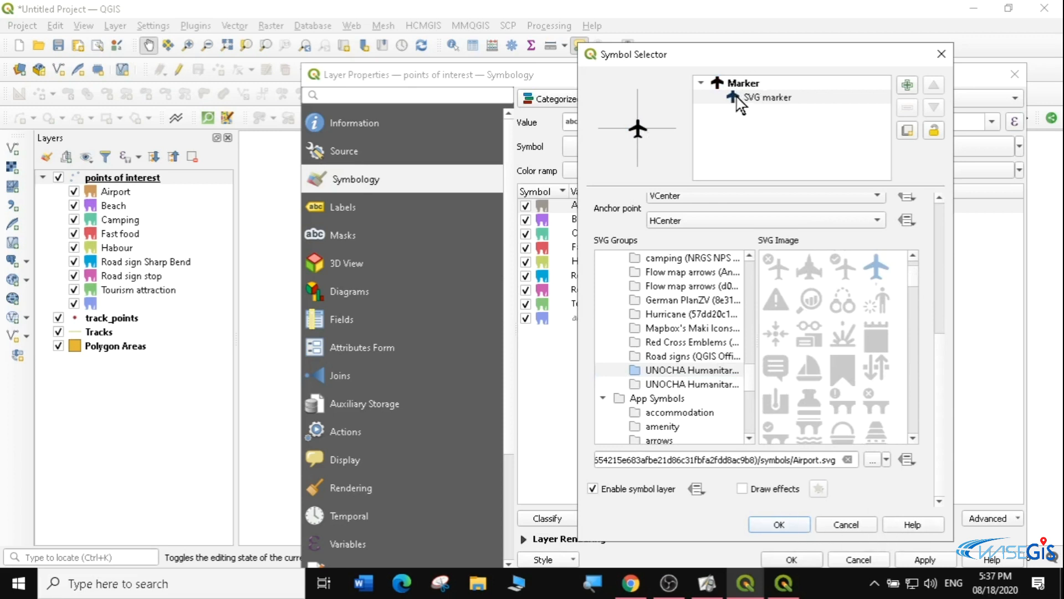
left_click_drag(940, 382, 938, 281)
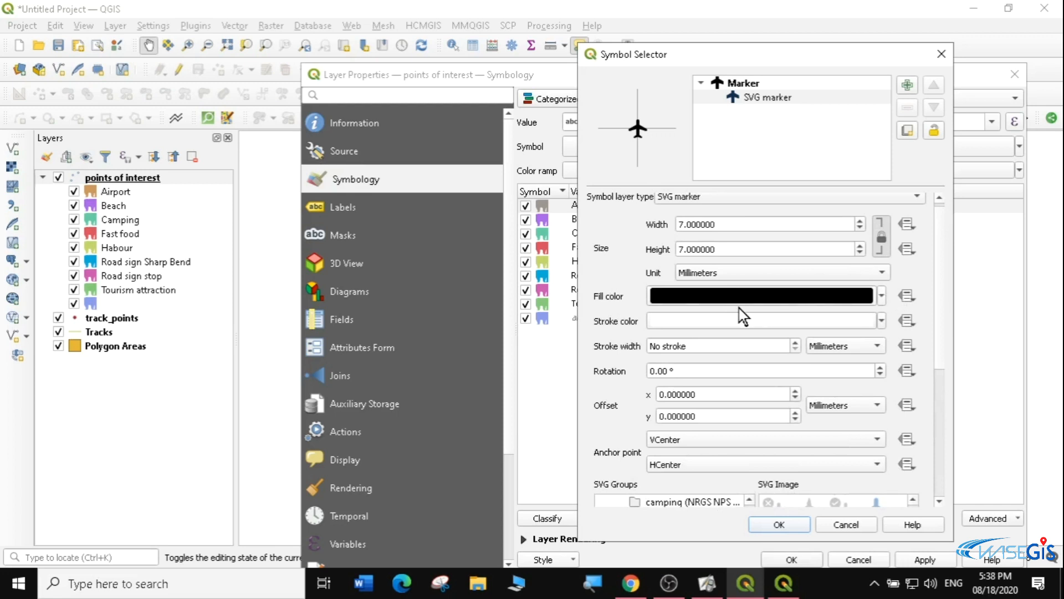
left_click(882, 298)
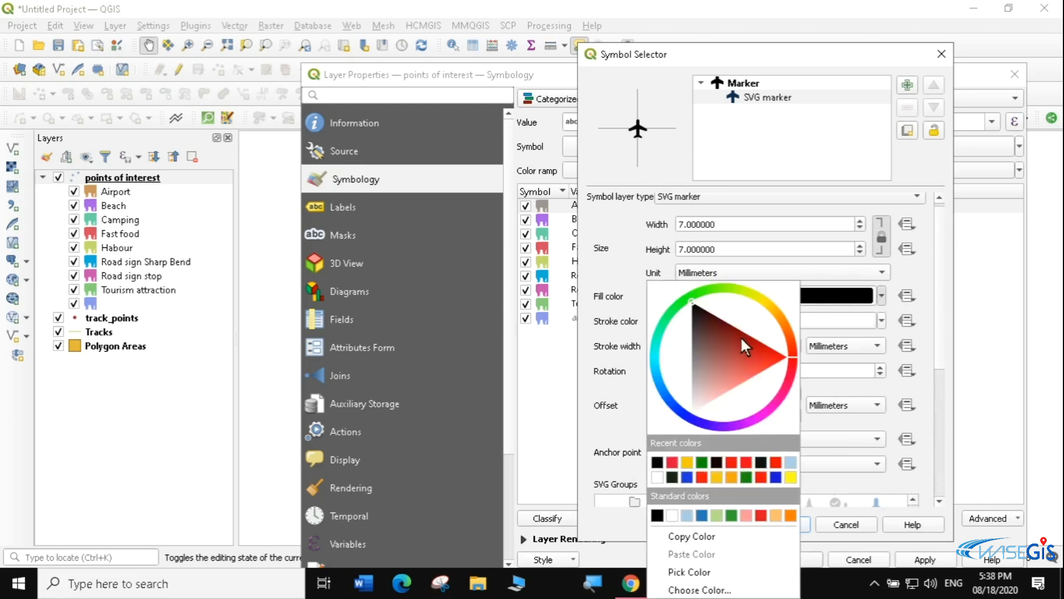
left_click(876, 486)
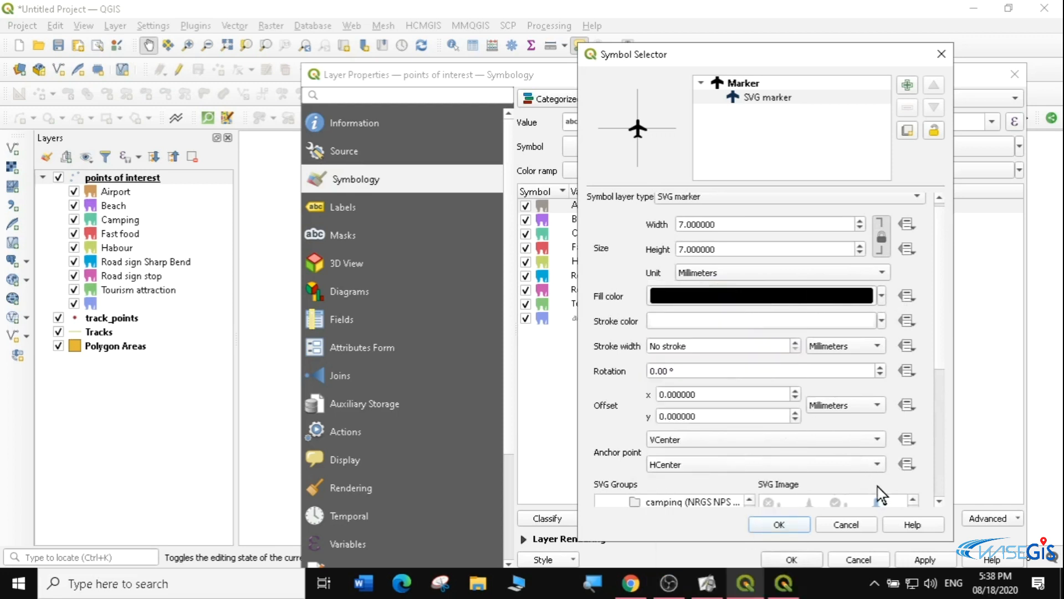
Accept the airplane symbol for the Airport category, apply it to the layer and check it on the map.
left_click(792, 527)
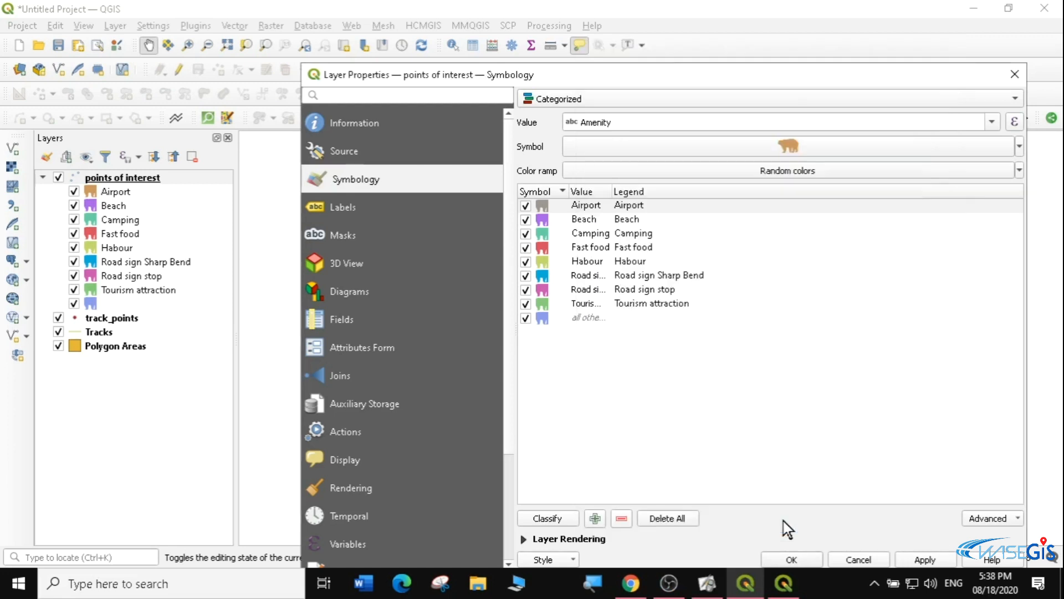
left_click(934, 560)
left_click_drag(772, 63, 659, 123)
left_click_drag(726, 141, 272, 252)
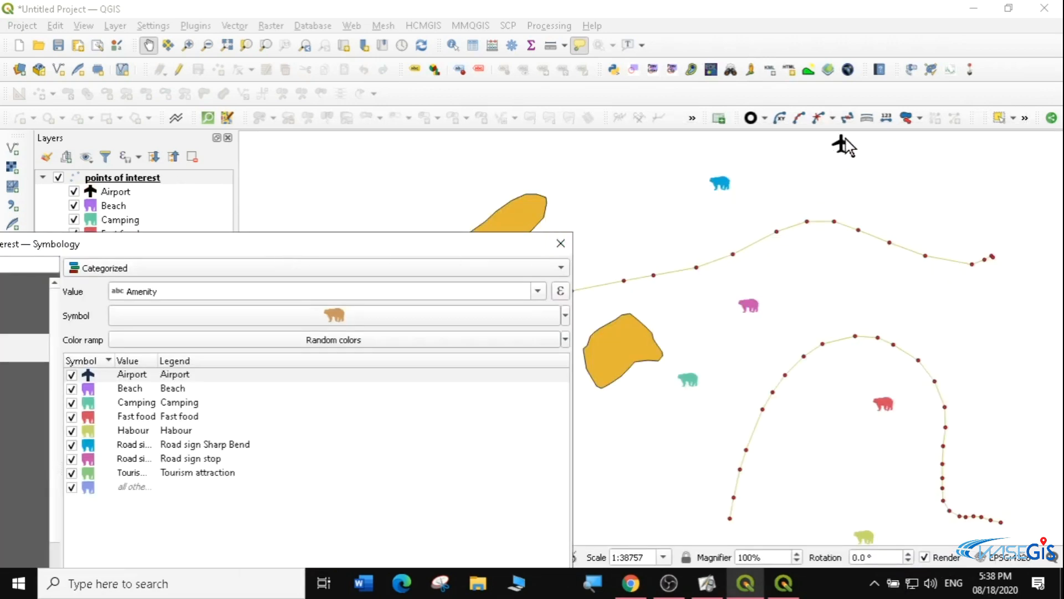
left_click_drag(328, 250, 664, 128)
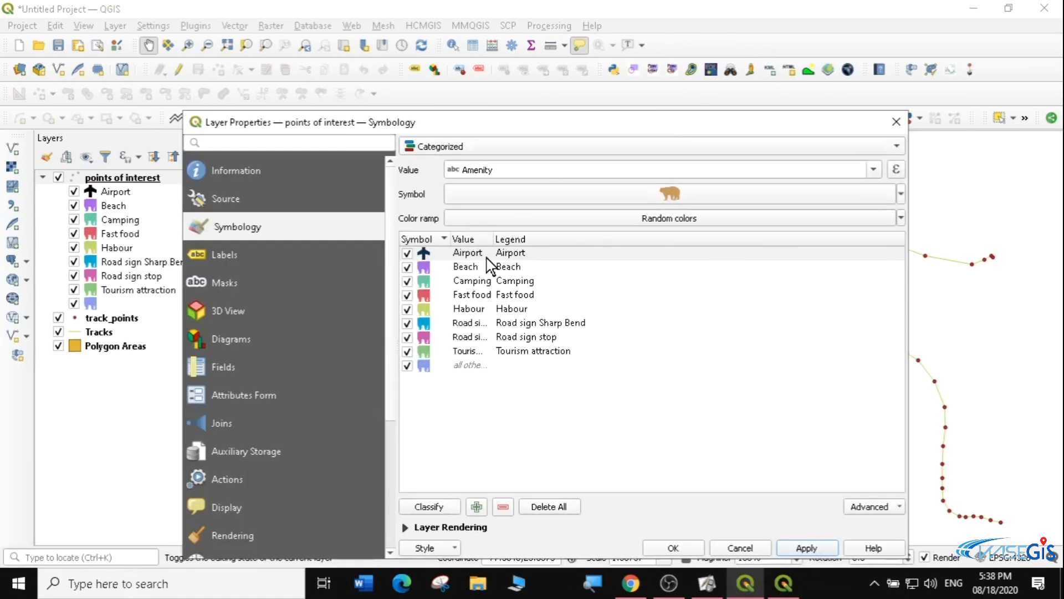
Change the Camping category's SVG marker image to sleeping_shelter_dark.svg from the camping (NRGS NPS) collection.
left_click(424, 284)
double_click(424, 284)
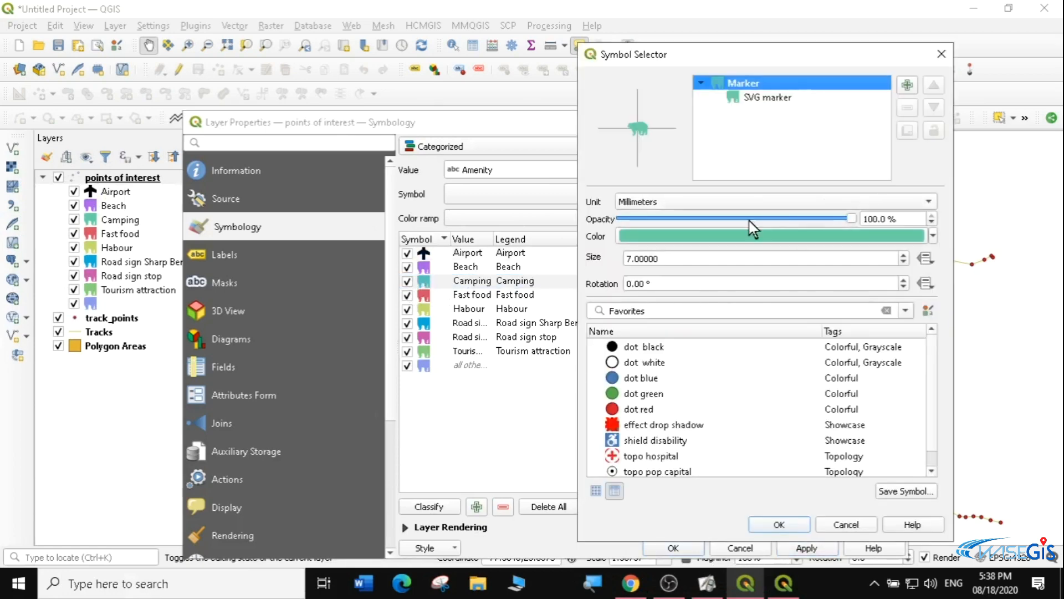
left_click(792, 98)
scroll(945, 238, "down", 2)
scroll(951, 280, "down", 3)
scroll(751, 299, "down", 3)
scroll(751, 332, "up", 4)
scroll(748, 400, "down", 5)
left_click(658, 428)
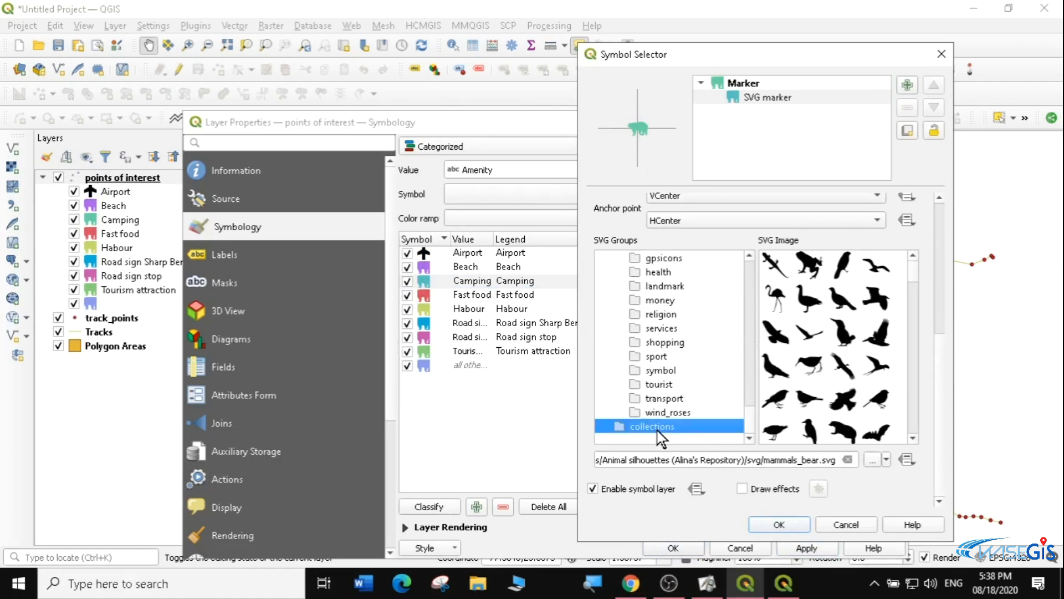
left_click_drag(751, 415, 748, 371)
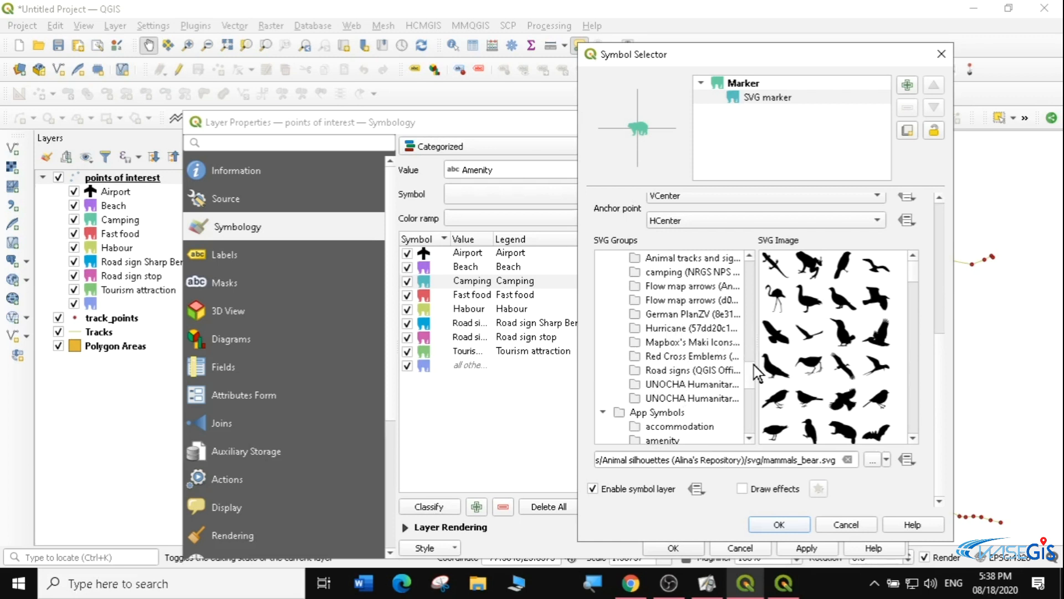
scroll(752, 363, "up", 2)
left_click(718, 339)
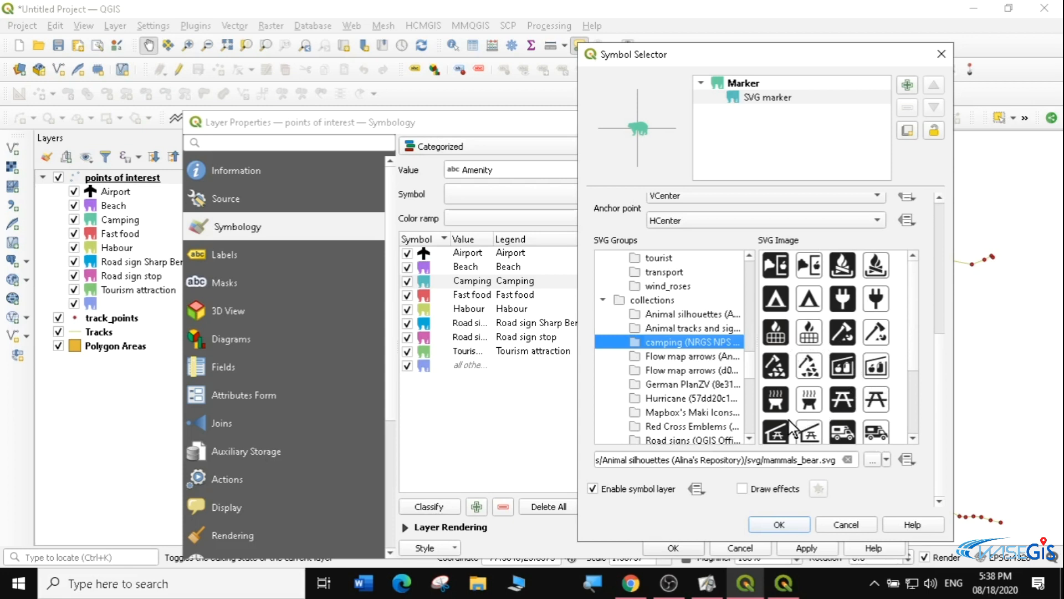
scroll(918, 307, "down", 3)
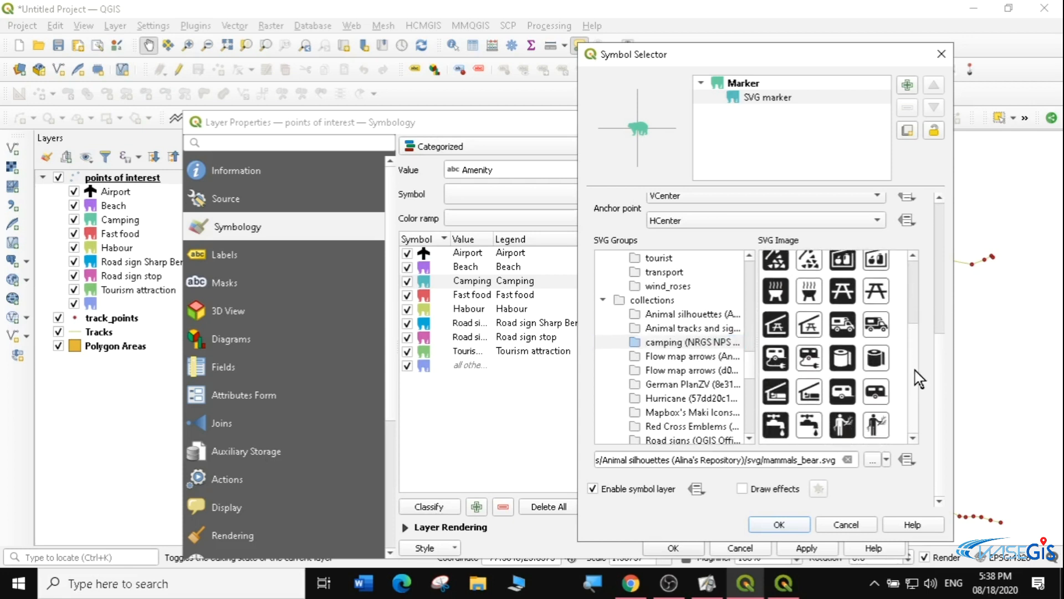
left_click(776, 393)
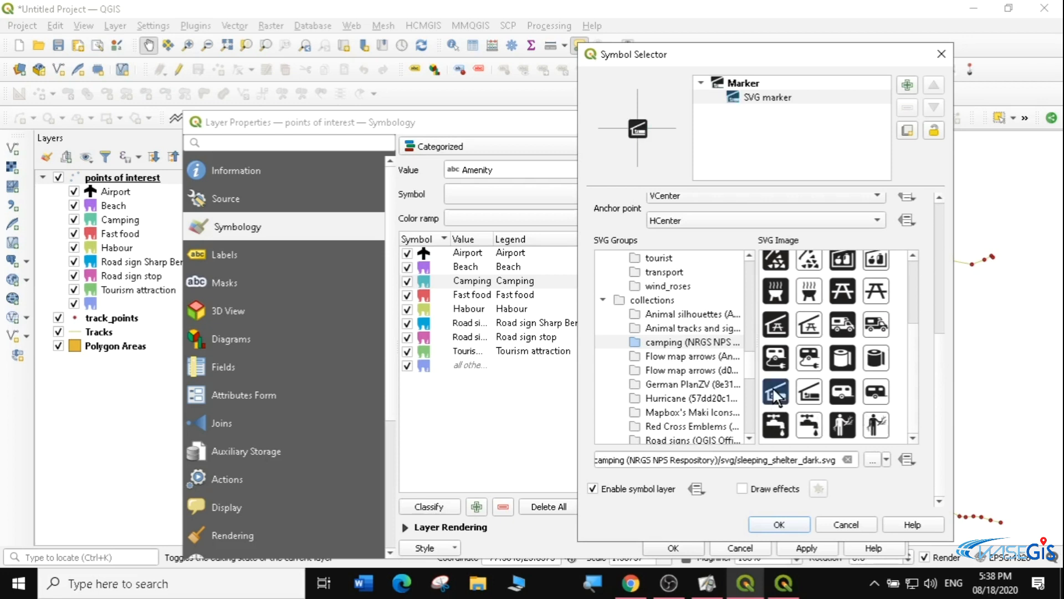
Check the Camping marker's size and fill colour settings, then accept the symbol, apply it and close the layer properties.
left_click(760, 99)
left_click_drag(941, 351, 946, 213)
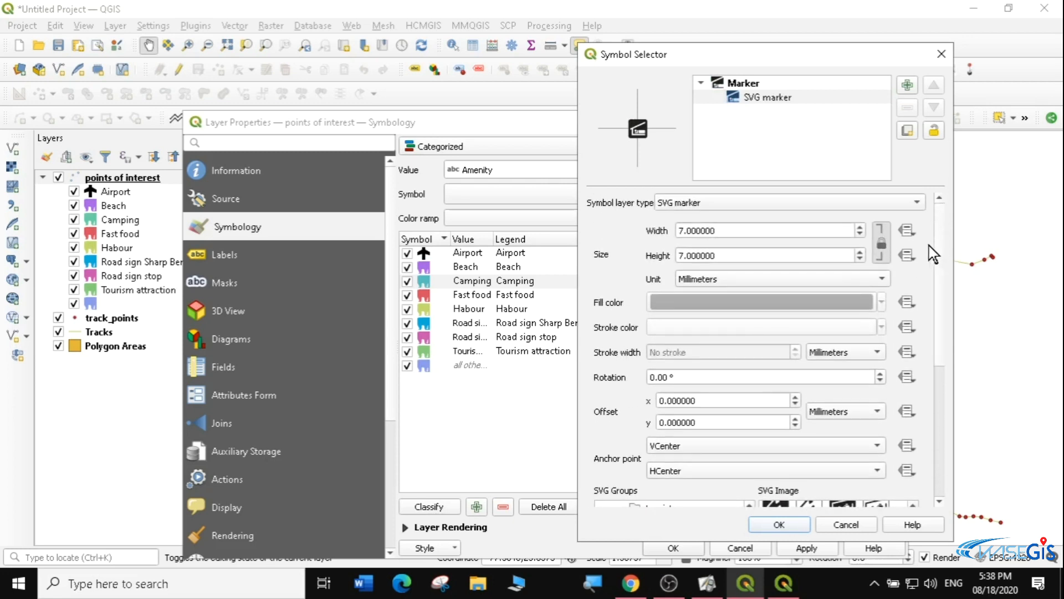
left_click_drag(940, 279, 953, 403)
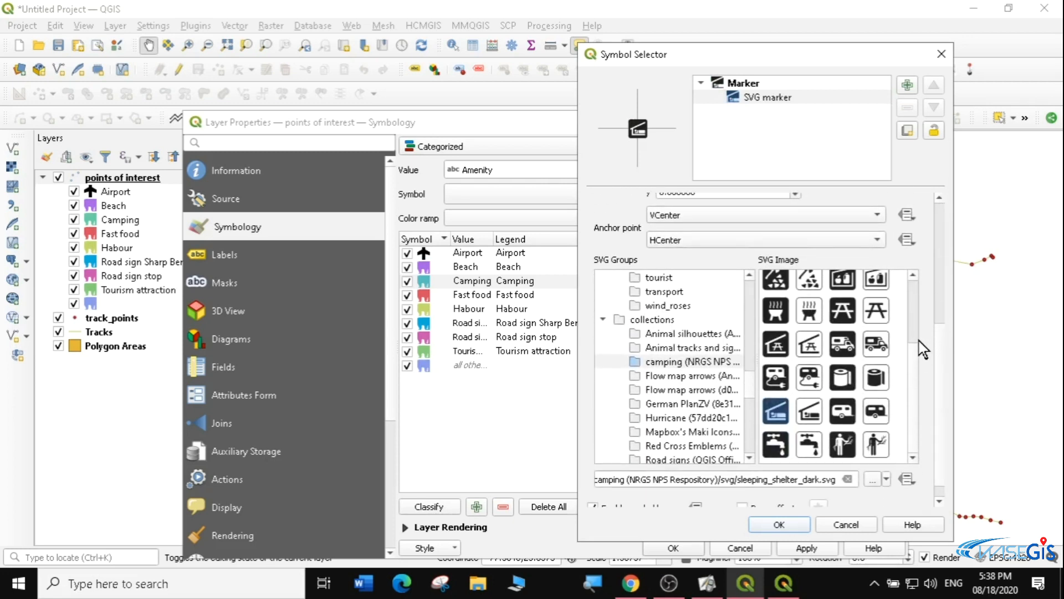
left_click_drag(941, 367, 936, 226)
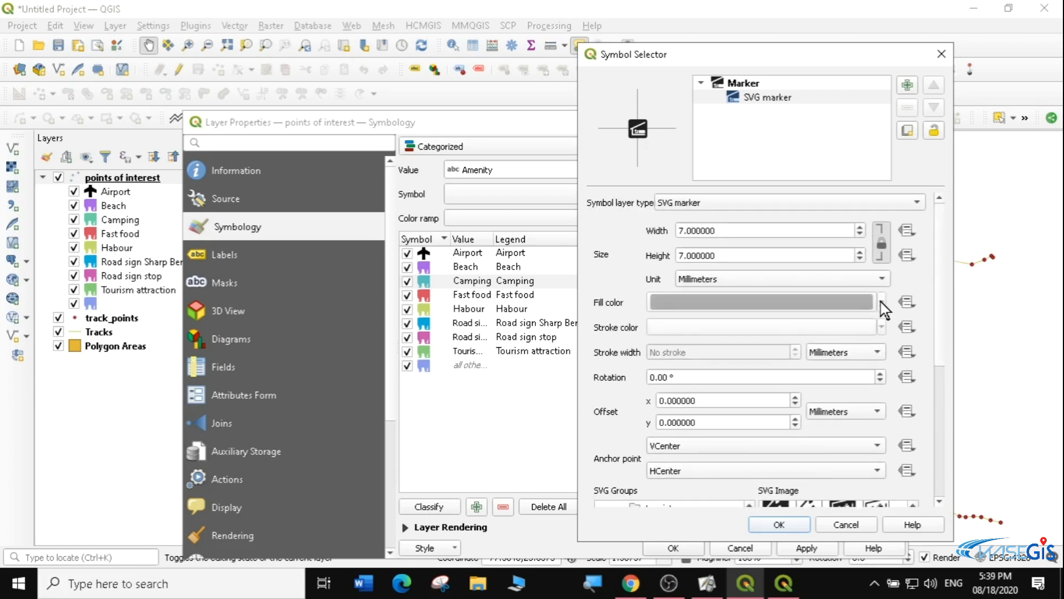
left_click(779, 525)
left_click(807, 547)
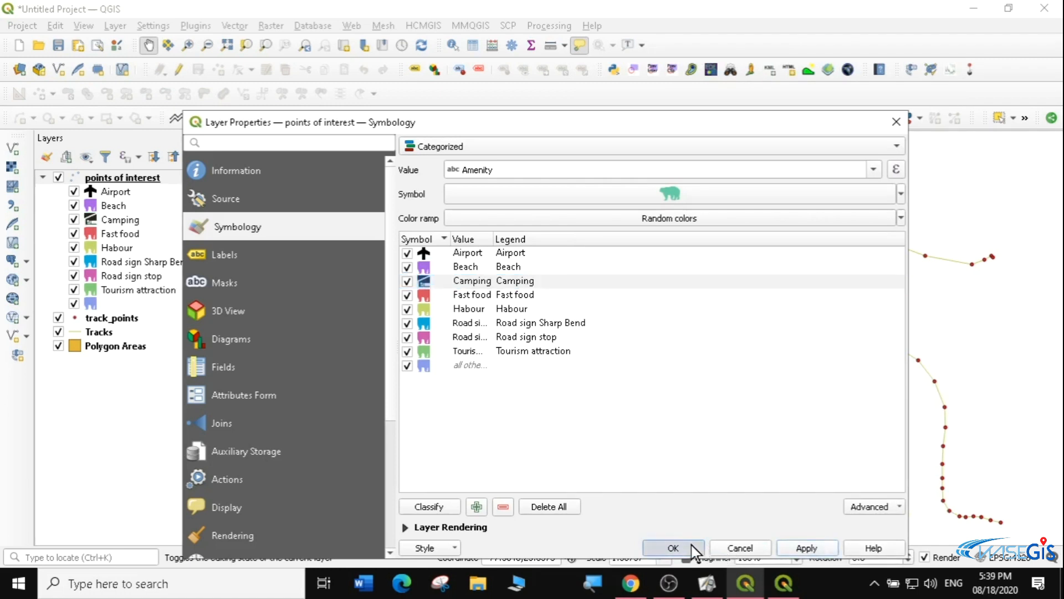
left_click(692, 548)
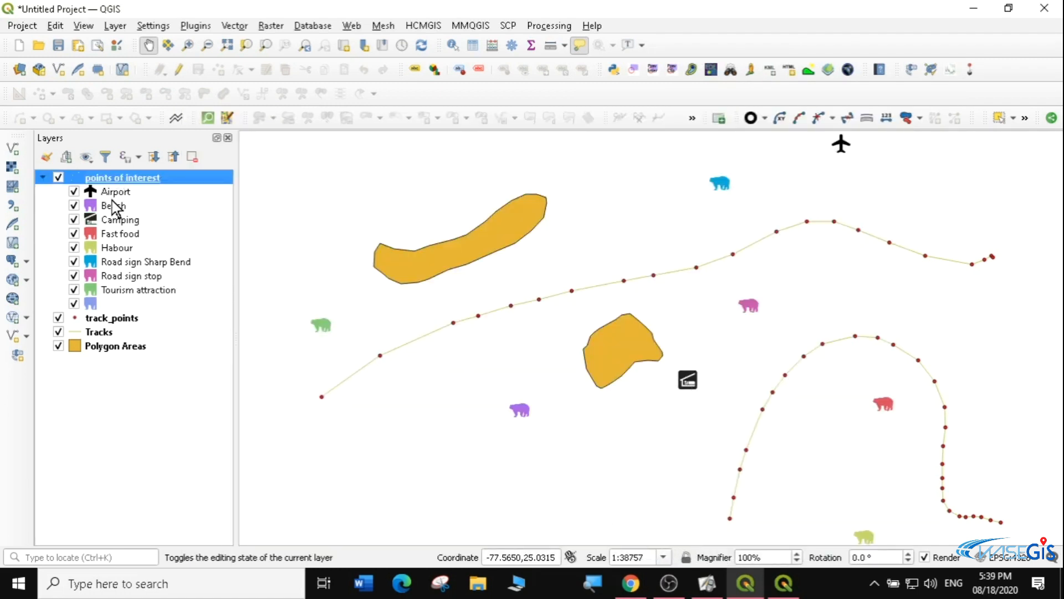
Change the Fast food category's SVG marker image to food_fastfood.svg from the food group.
double_click(91, 233)
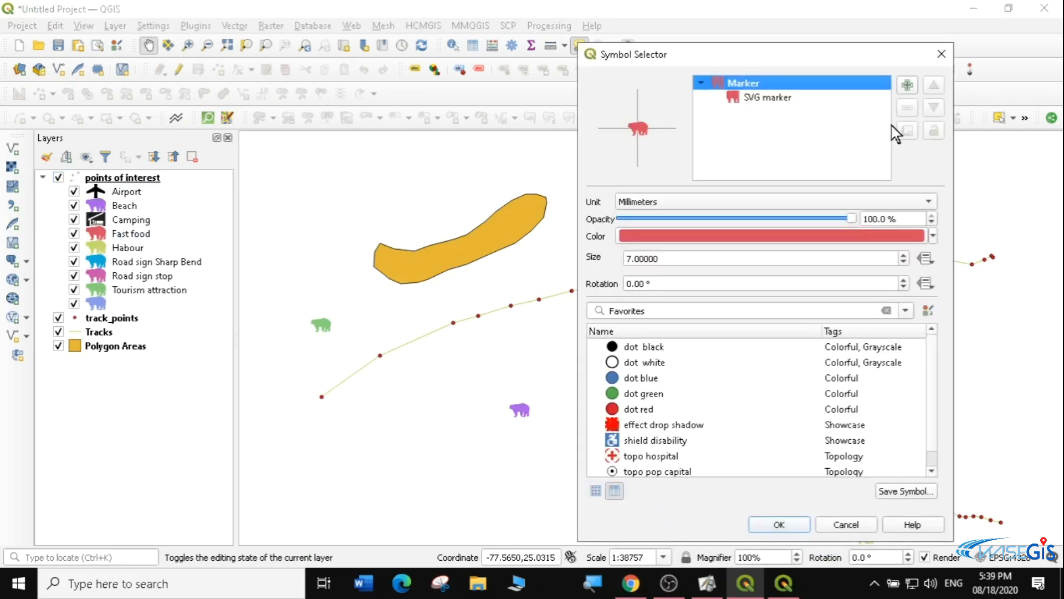
left_click(765, 98)
scroll(946, 277, "down", 5)
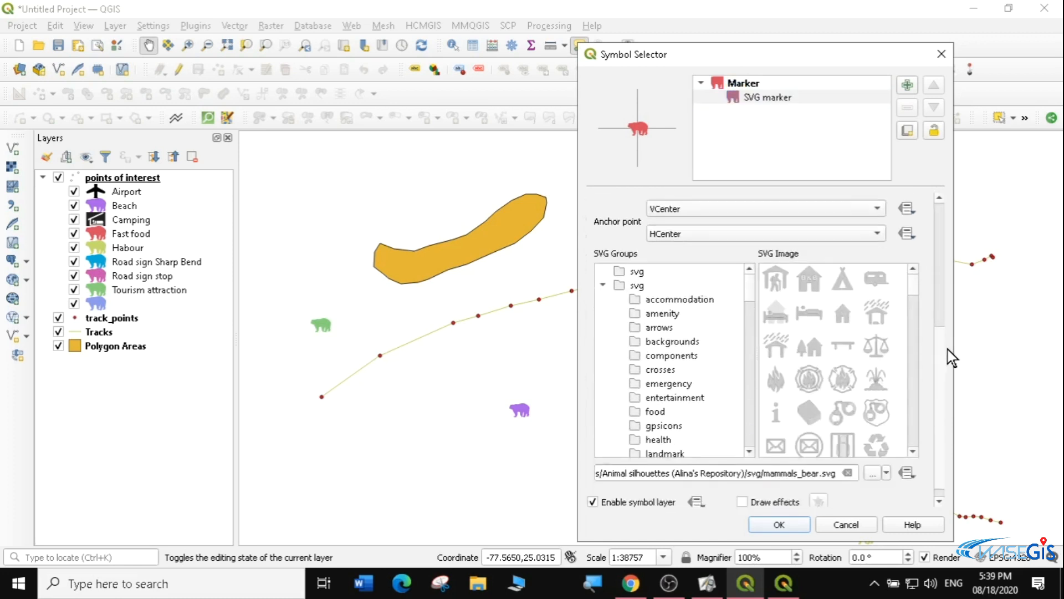
scroll(751, 282, "down", 1)
scroll(751, 282, "up", 1)
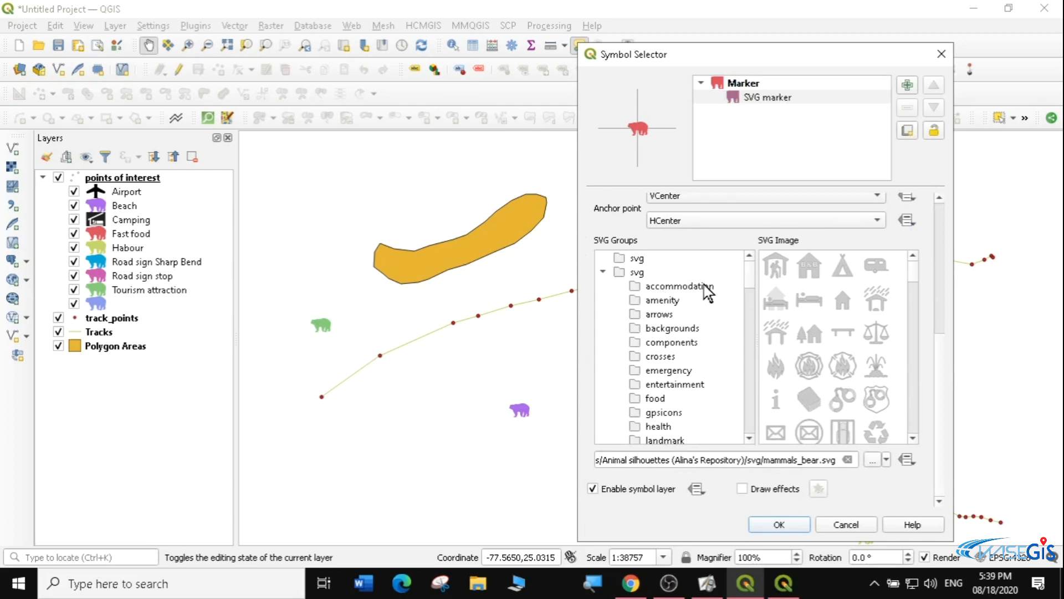
left_click(664, 300)
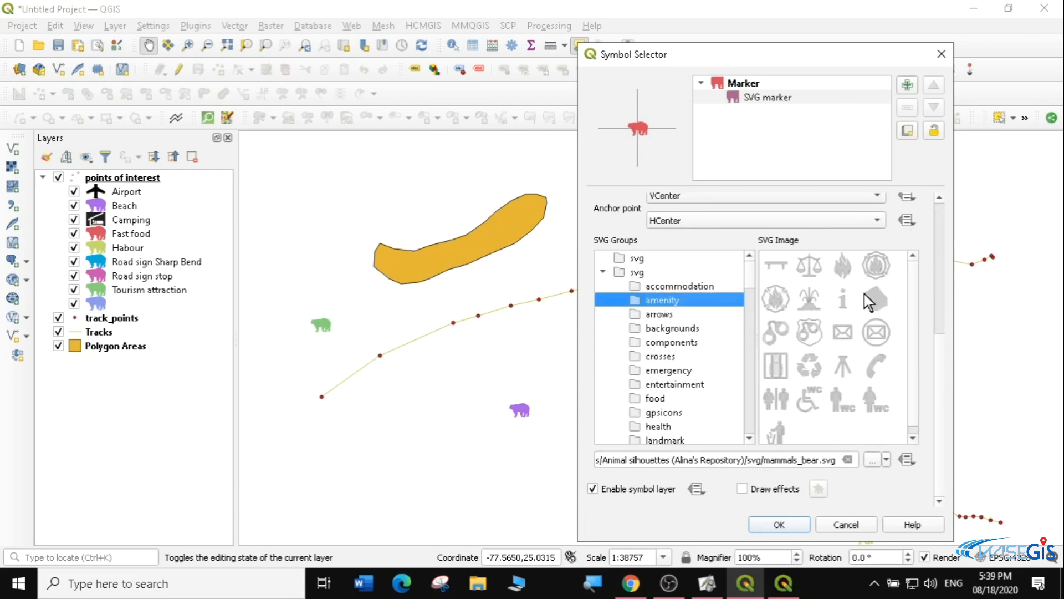
left_click(661, 399)
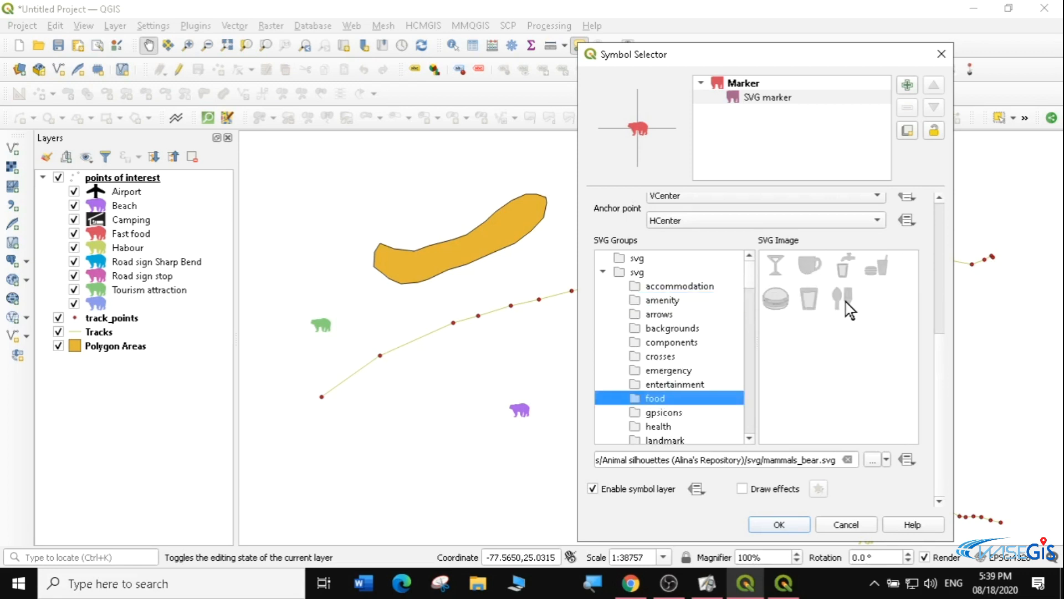
left_click(876, 268)
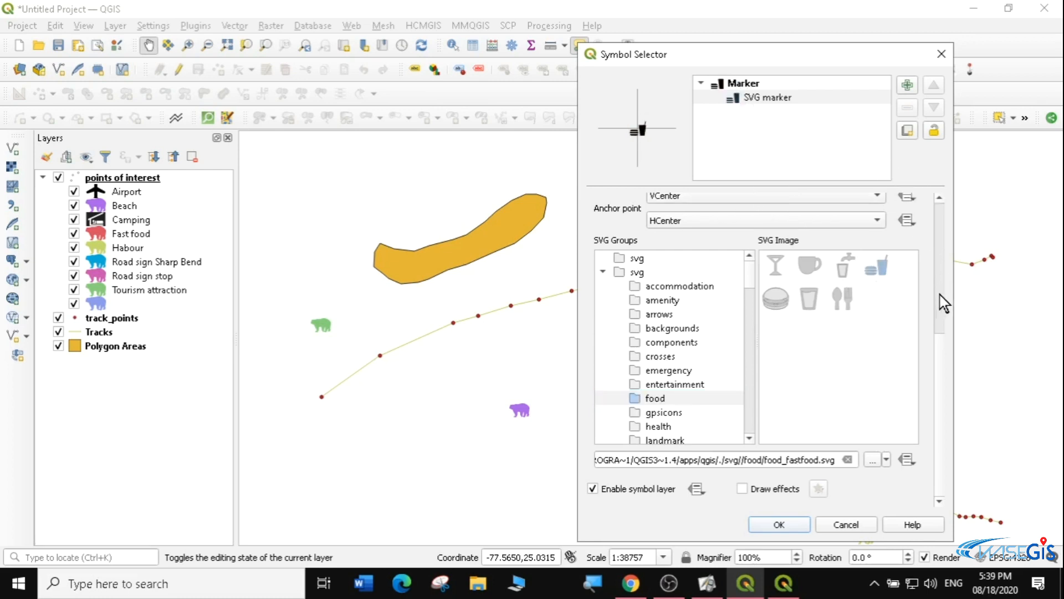
Set the Fast food marker's fill colour to a bright green and accept the symbol.
scroll(946, 285, "up", 5)
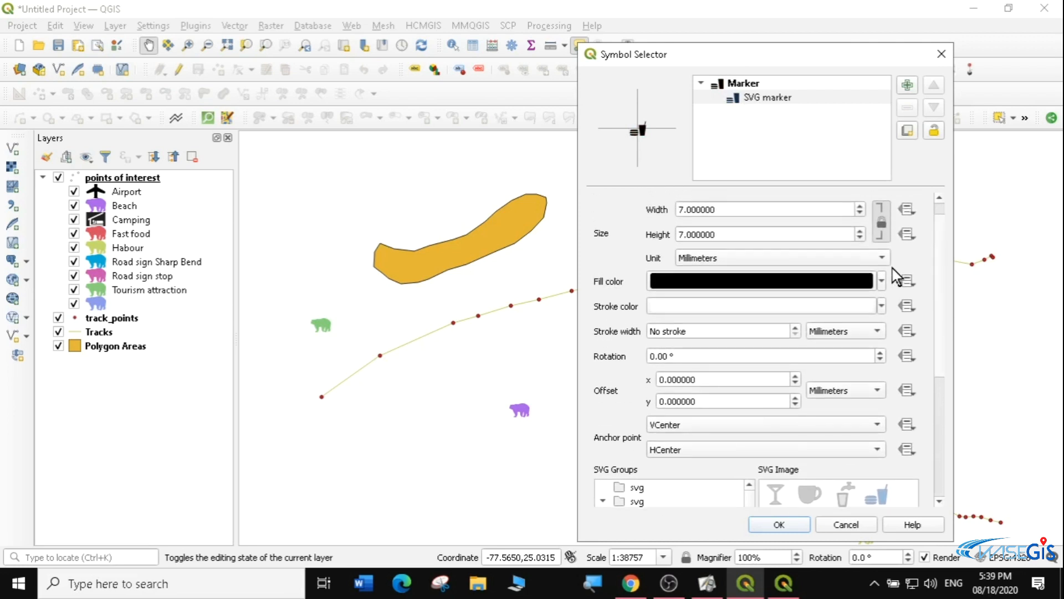
left_click(882, 281)
left_click(709, 270)
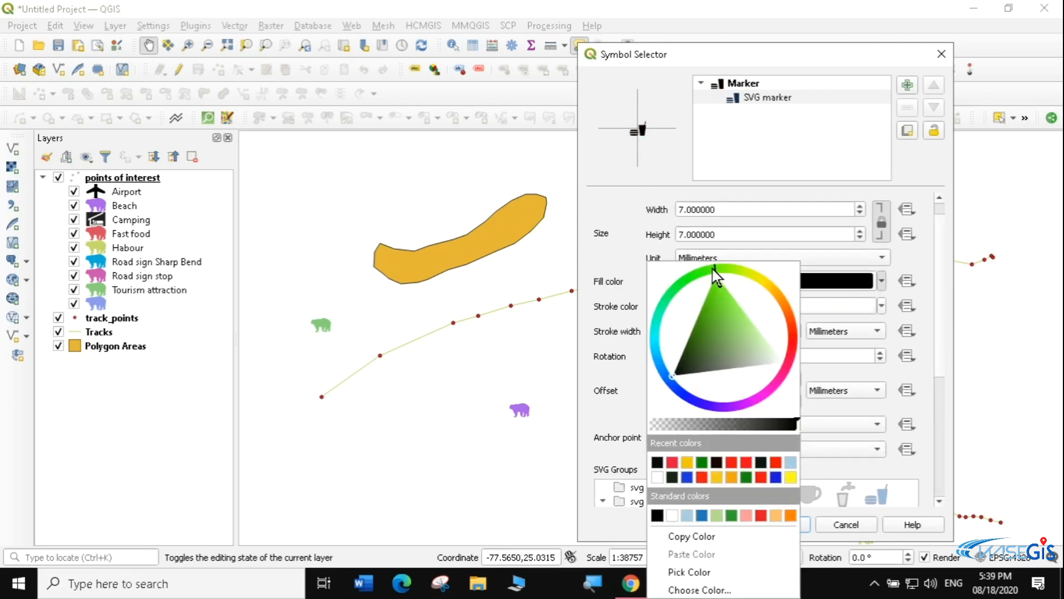
left_click(708, 287)
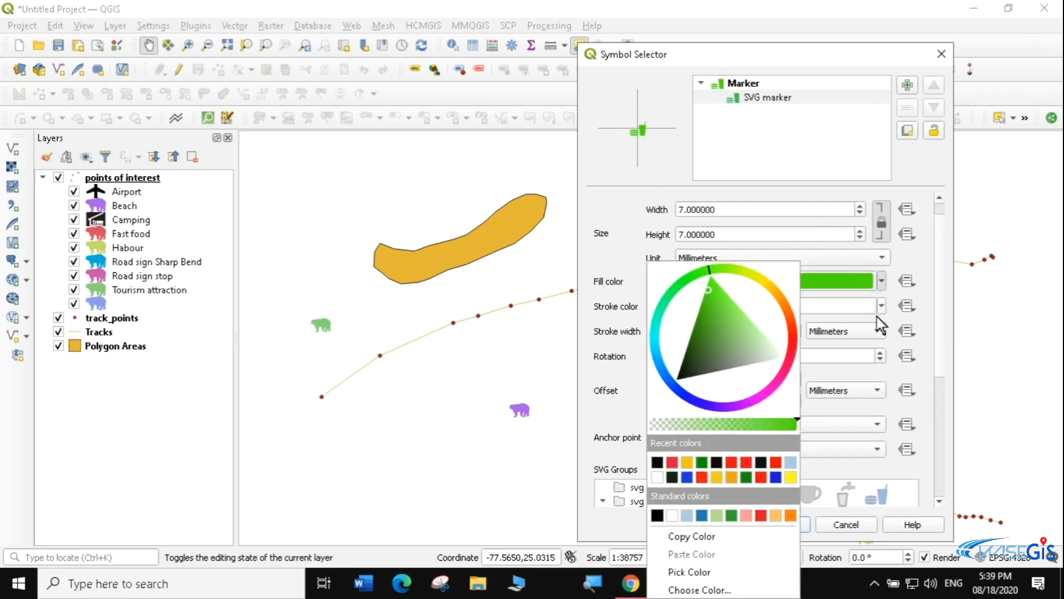
left_click(928, 476)
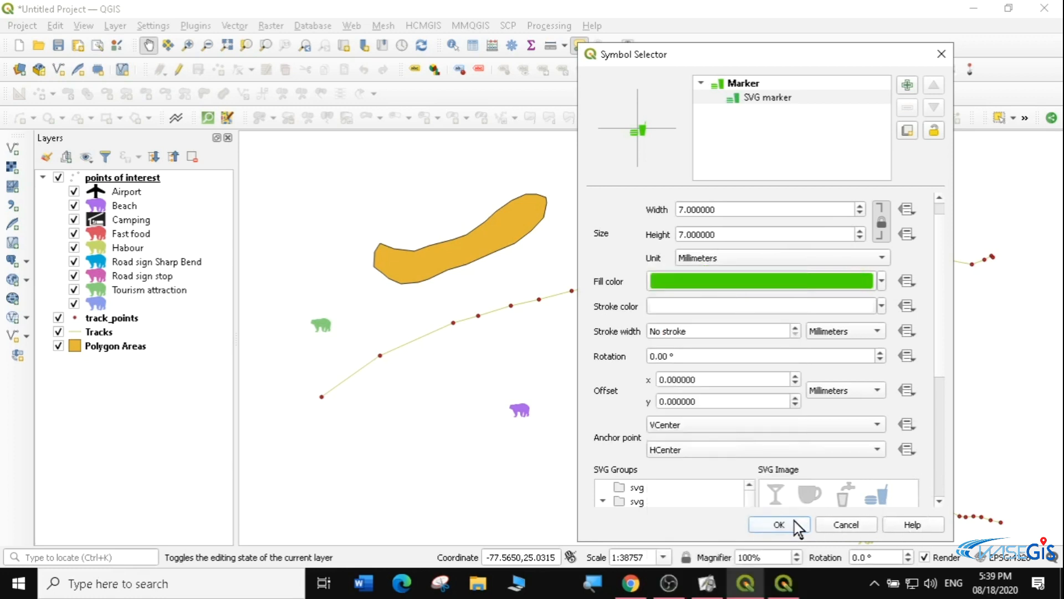
left_click(780, 525)
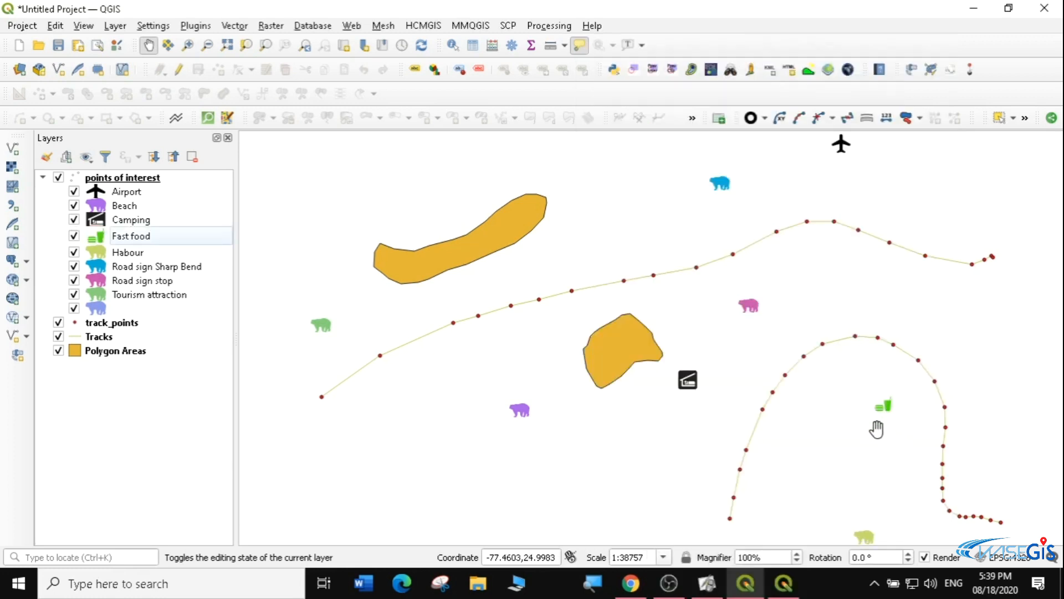
Set the Fast food category's marker size to 10 millimetres and accept the symbol.
double_click(94, 239)
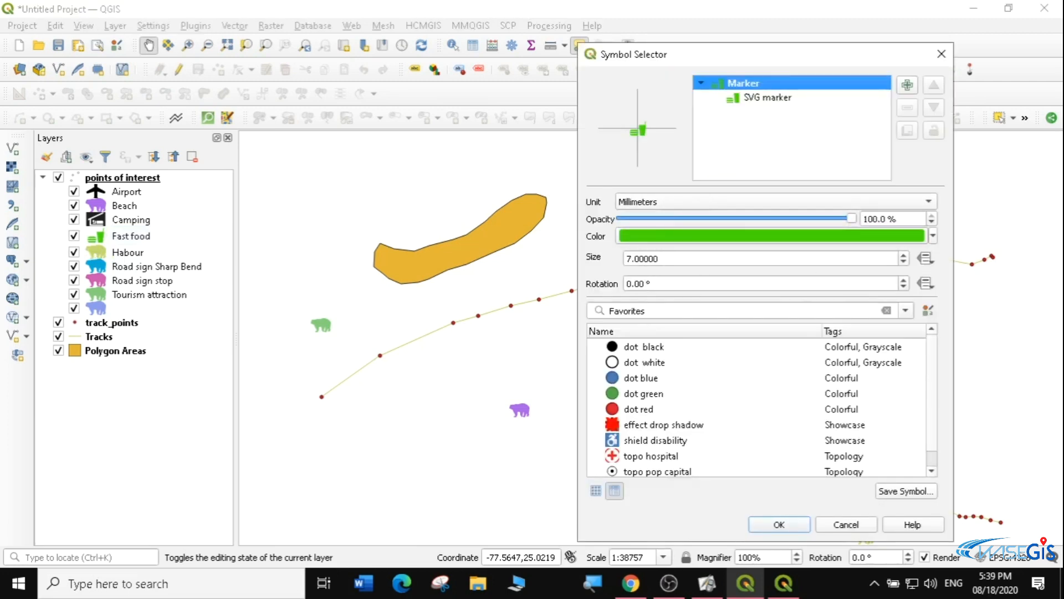
left_click(629, 259)
type("10")
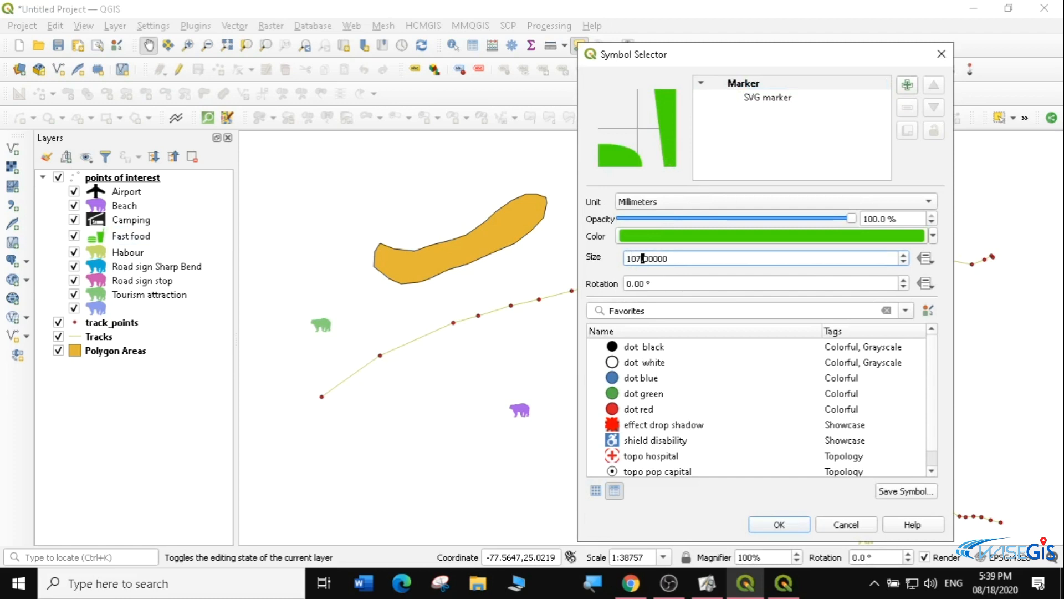
key("Delete")
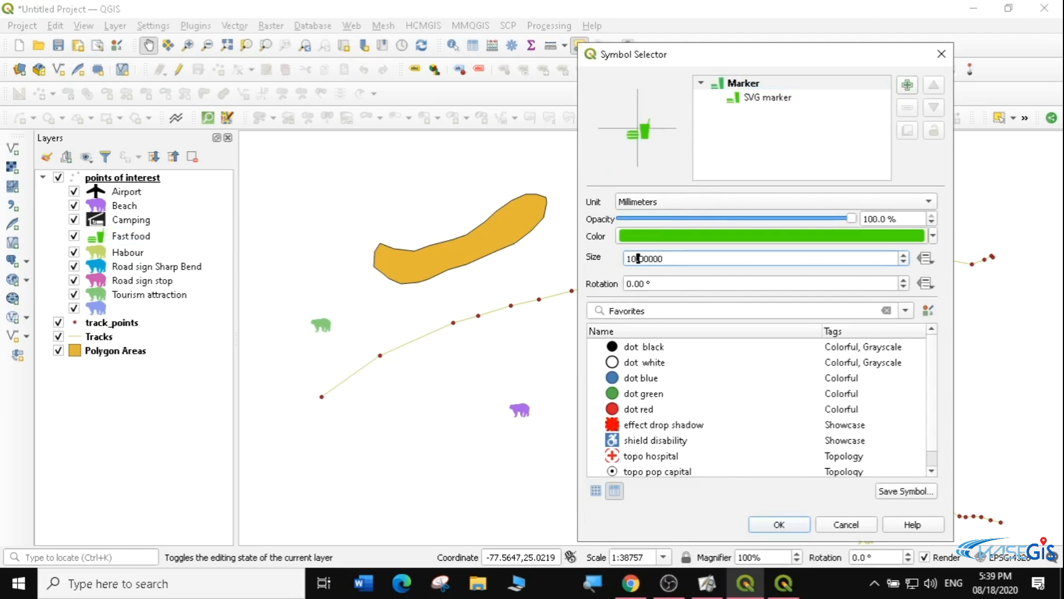
left_click(793, 524)
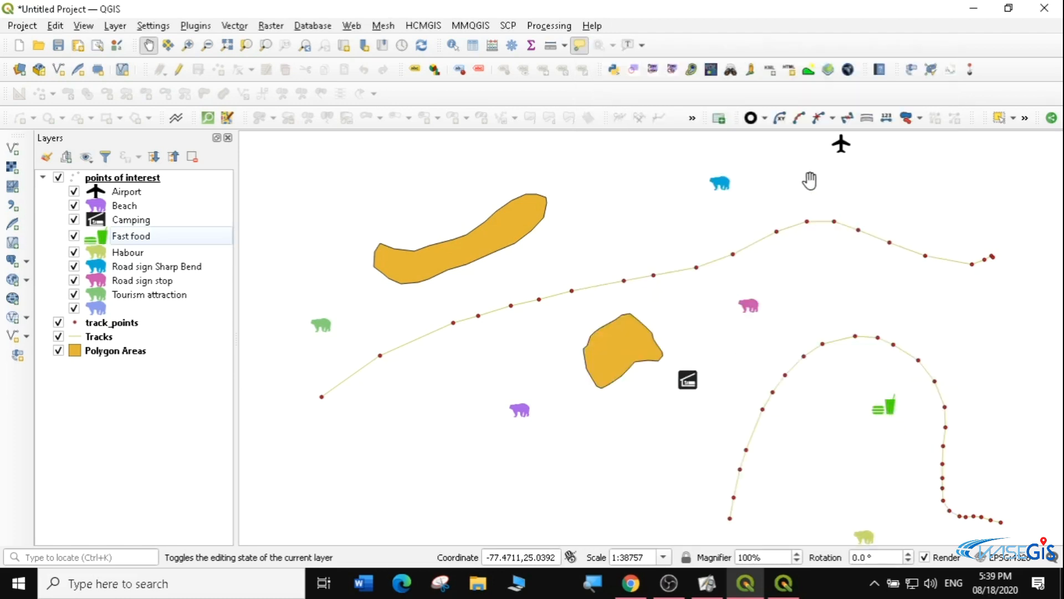
Open the Habour category's SVG marker and look through the SVG groups, including amenity, accommodation, crosses and entertainment, for a suitable harbour image.
double_click(98, 254)
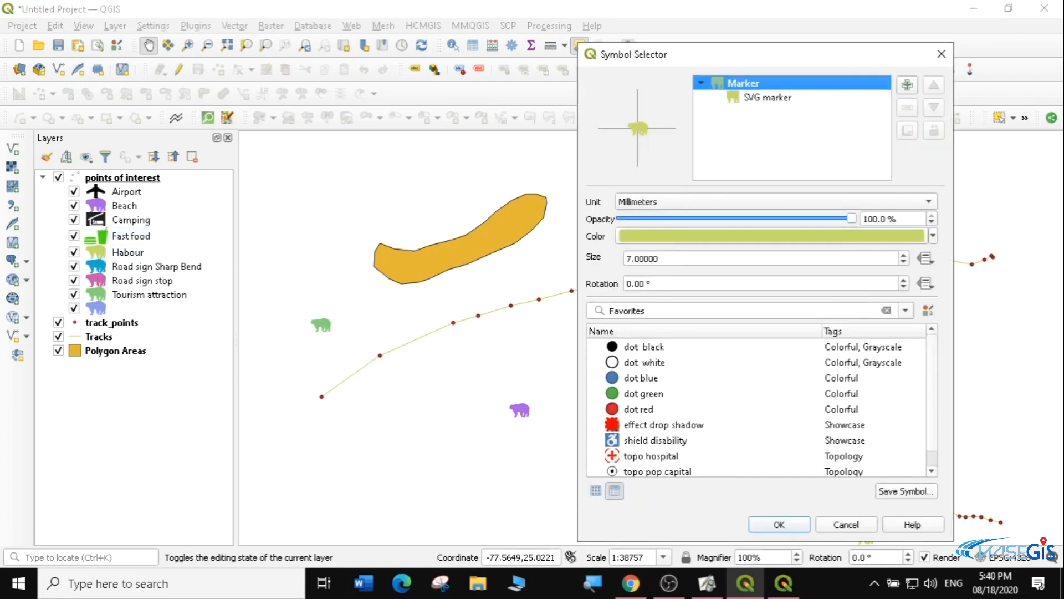
left_click(769, 98)
left_click_drag(938, 316, 959, 444)
scroll(748, 355, "down", 10)
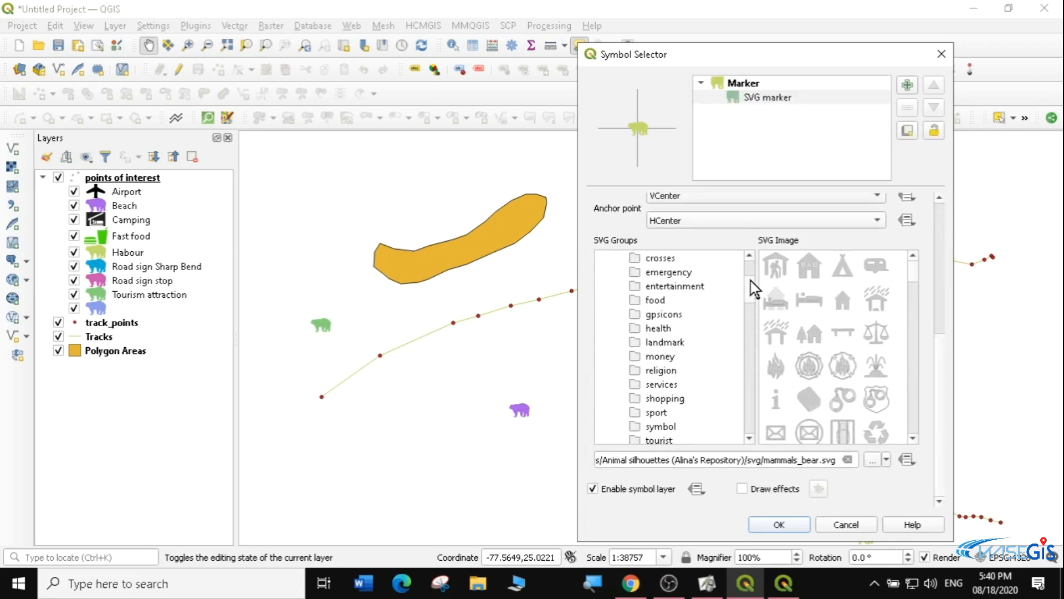
scroll(756, 410, "up", 5)
scroll(754, 421, "down", 1)
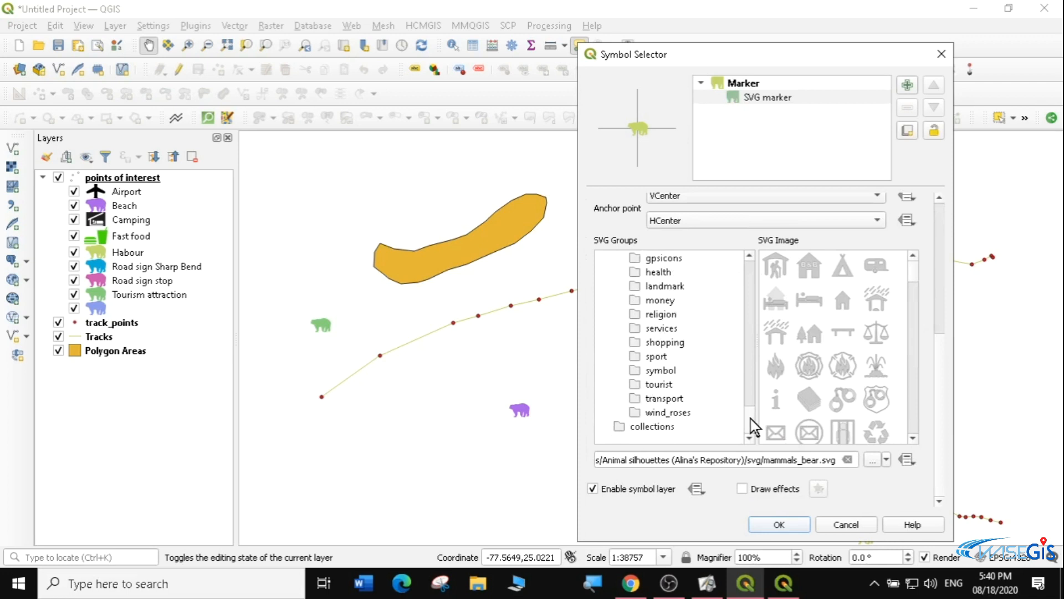
scroll(750, 414, "up", 10)
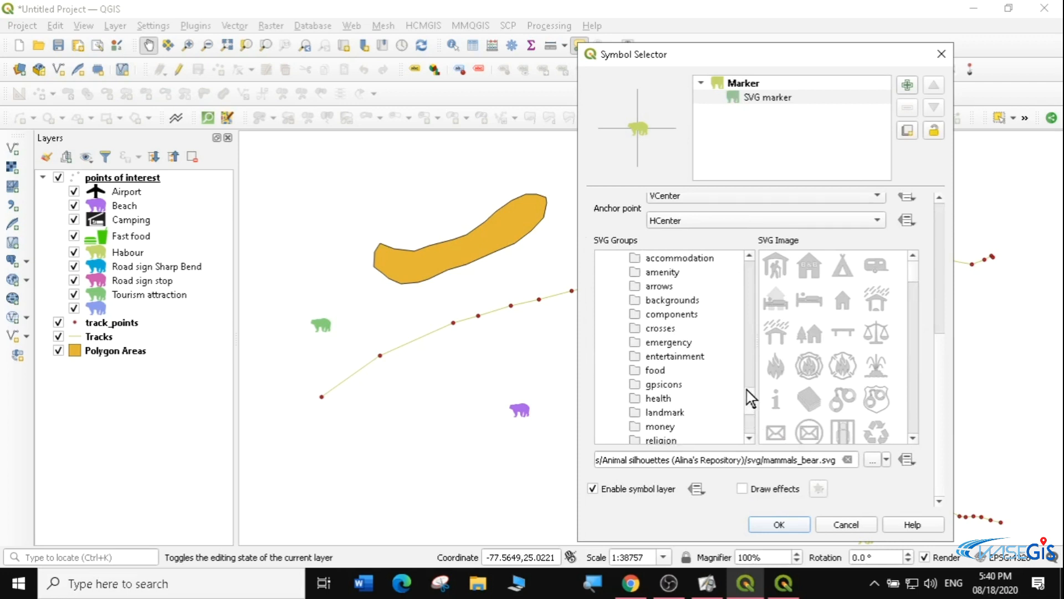
scroll(752, 377, "up", 3)
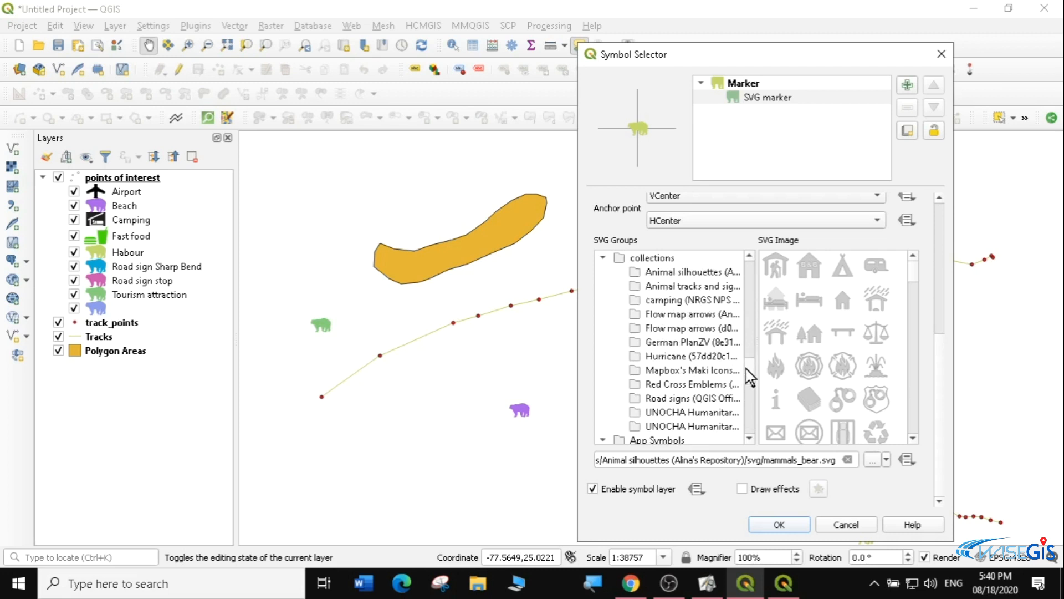
scroll(746, 369, "up", 5)
scroll(753, 347, "up", 1)
scroll(751, 339, "up", 3)
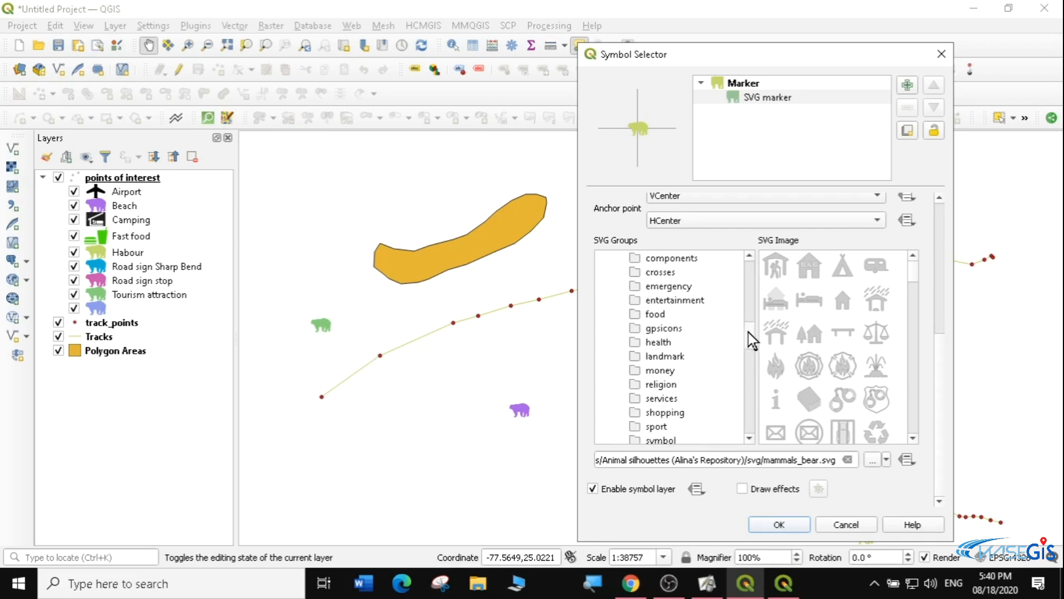
left_click(680, 273)
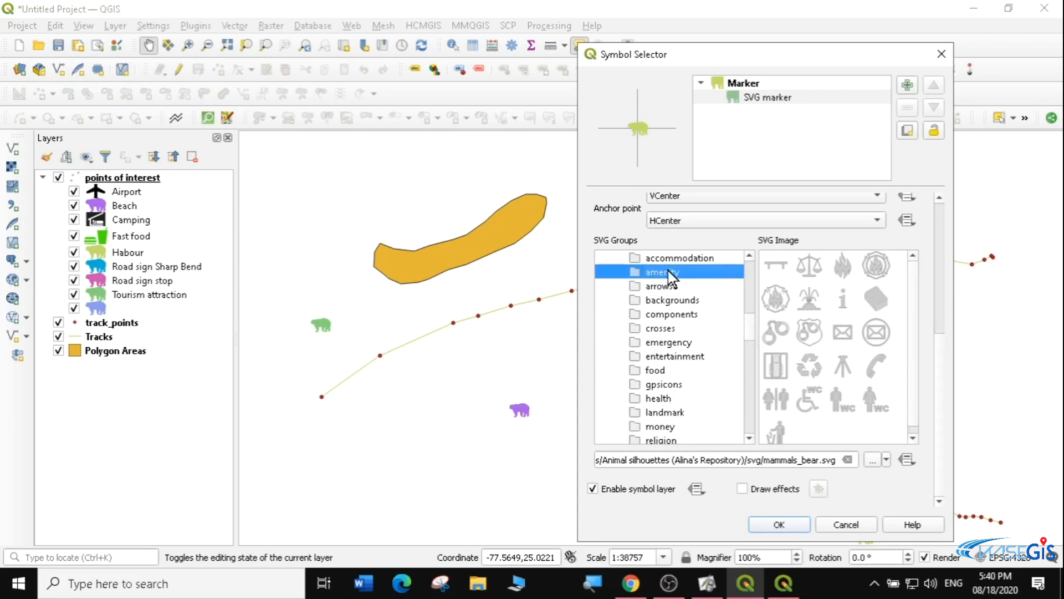
left_click(666, 263)
scroll(748, 331, "up", 2)
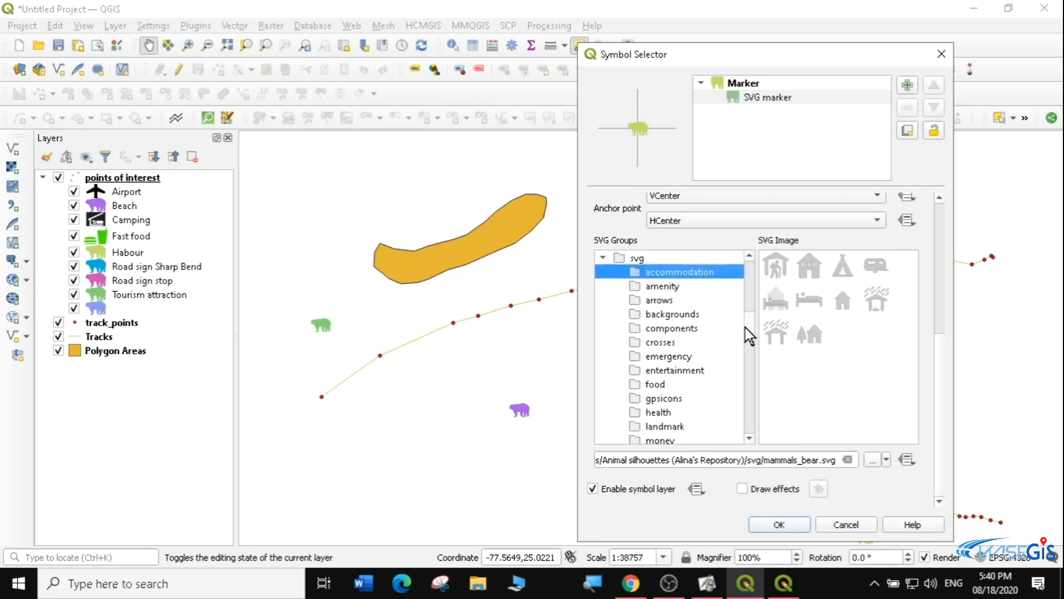
scroll(748, 332, "down", 2)
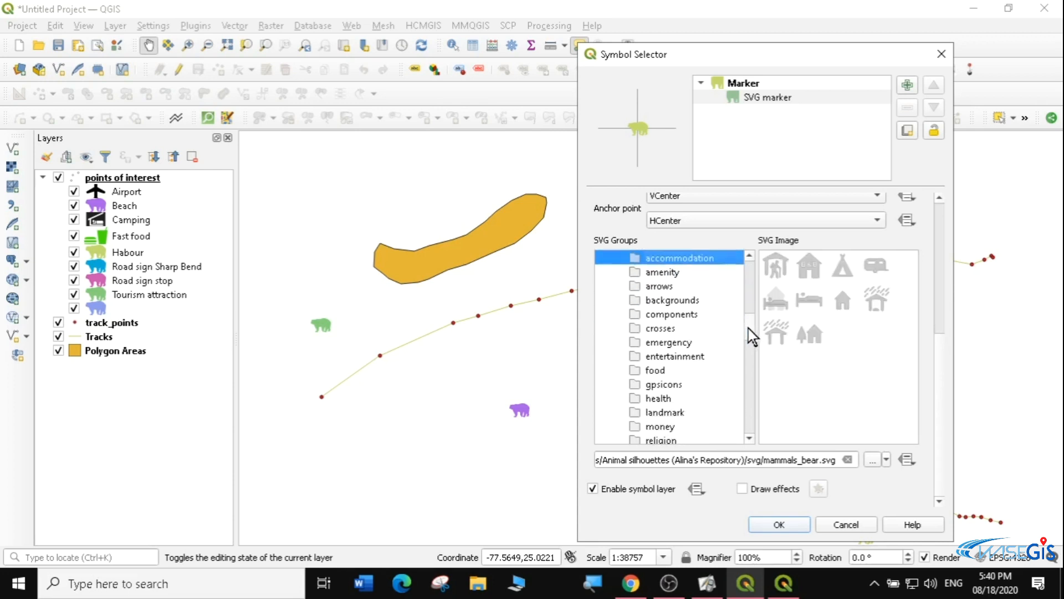
left_click(638, 342)
left_click(635, 328)
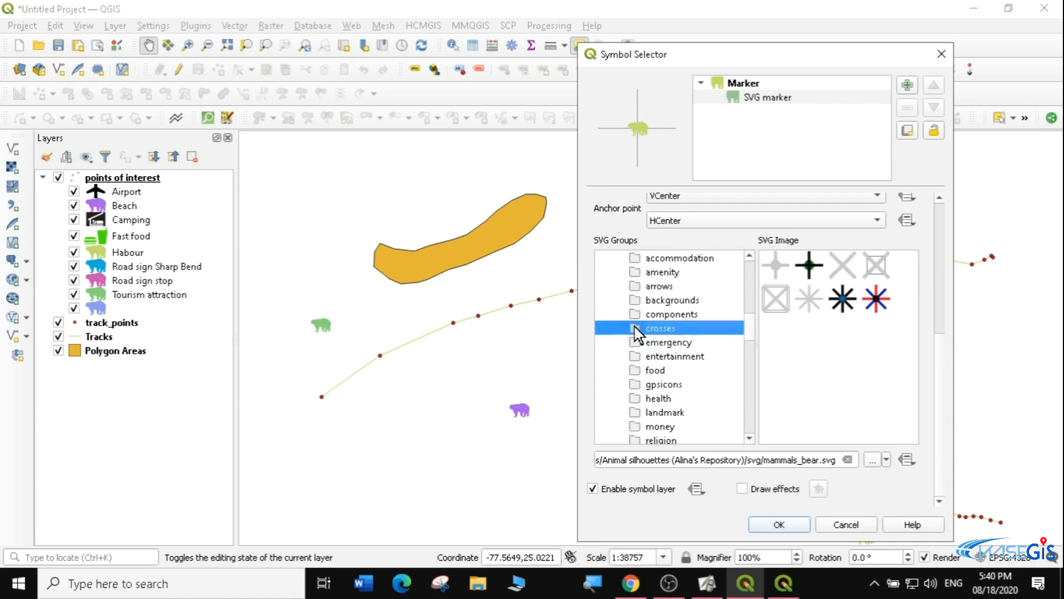
left_click(655, 370)
left_click(658, 357)
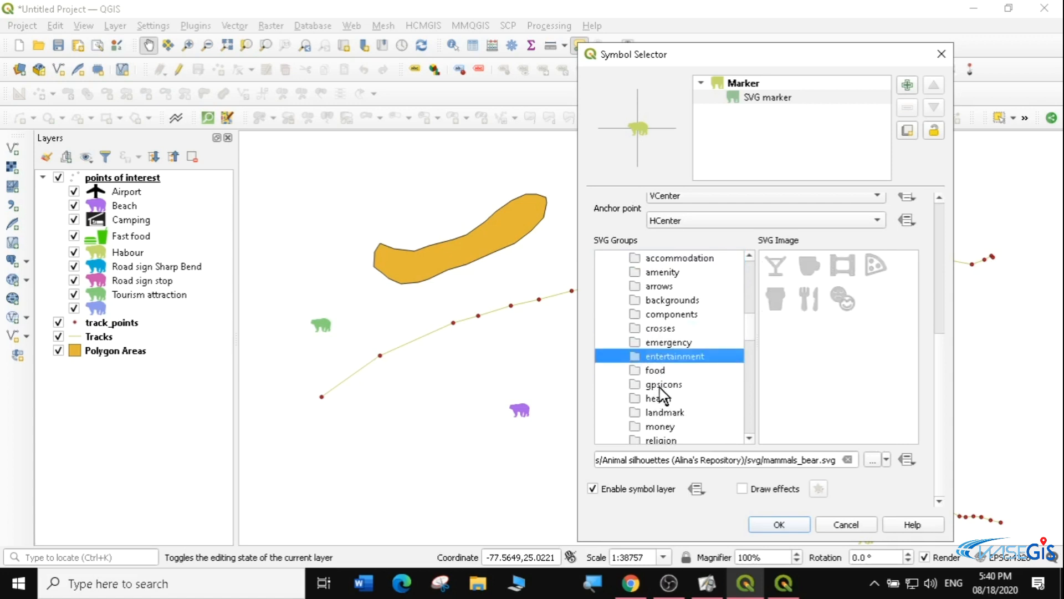
Change the Habour category's SVG marker image to anchor.svg from the gpsicons group and accept the symbol.
left_click(661, 384)
left_click(771, 265)
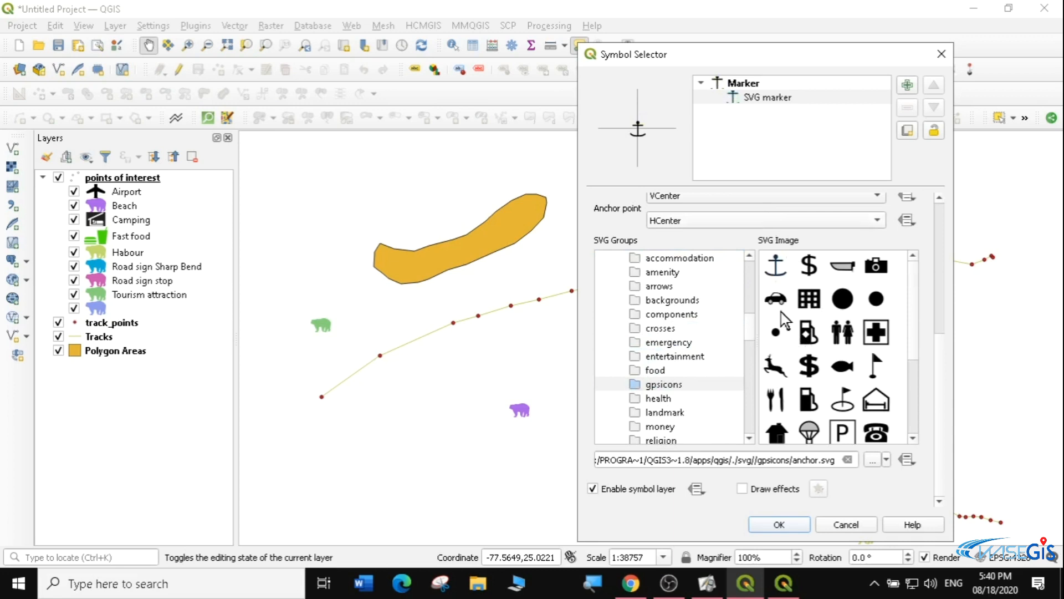
left_click(778, 524)
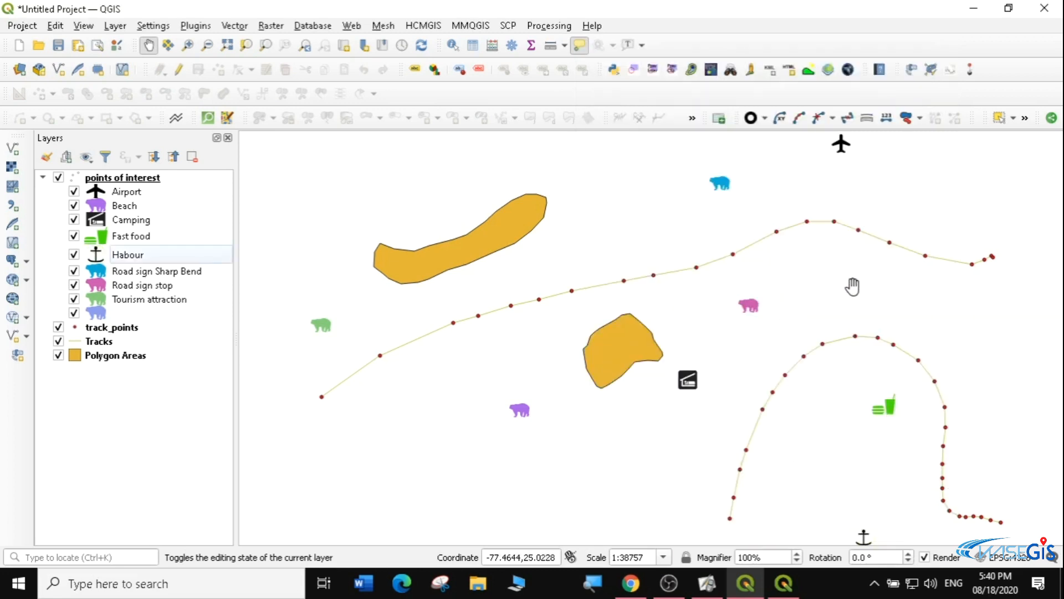
Check the Habour marker on the map and zoom to the full extent of the points of interest layer.
left_click_drag(789, 369, 772, 312)
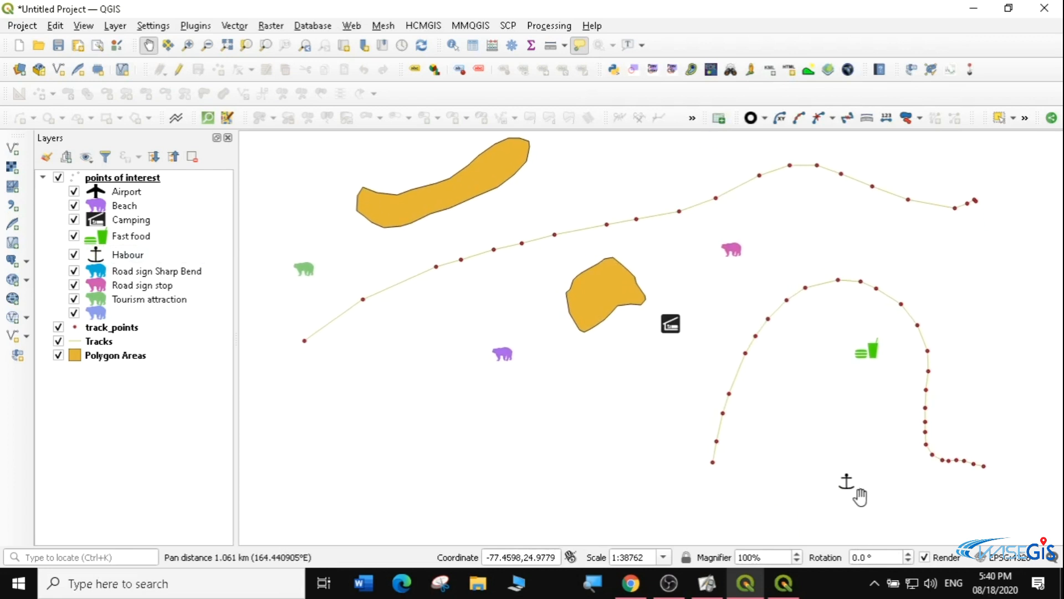
left_click_drag(774, 266, 773, 299)
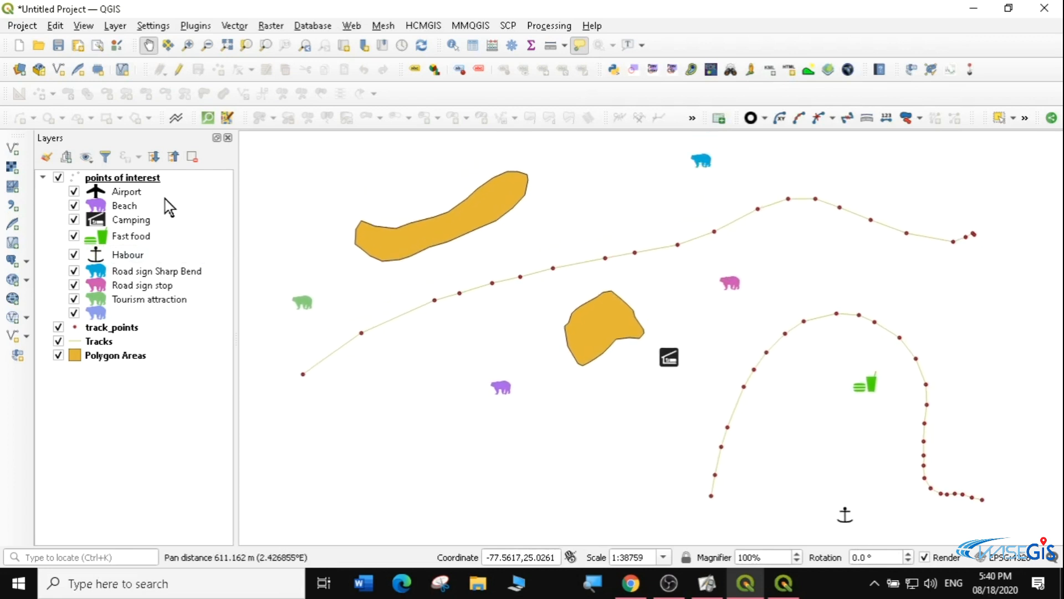
right_click(146, 179)
left_click(164, 186)
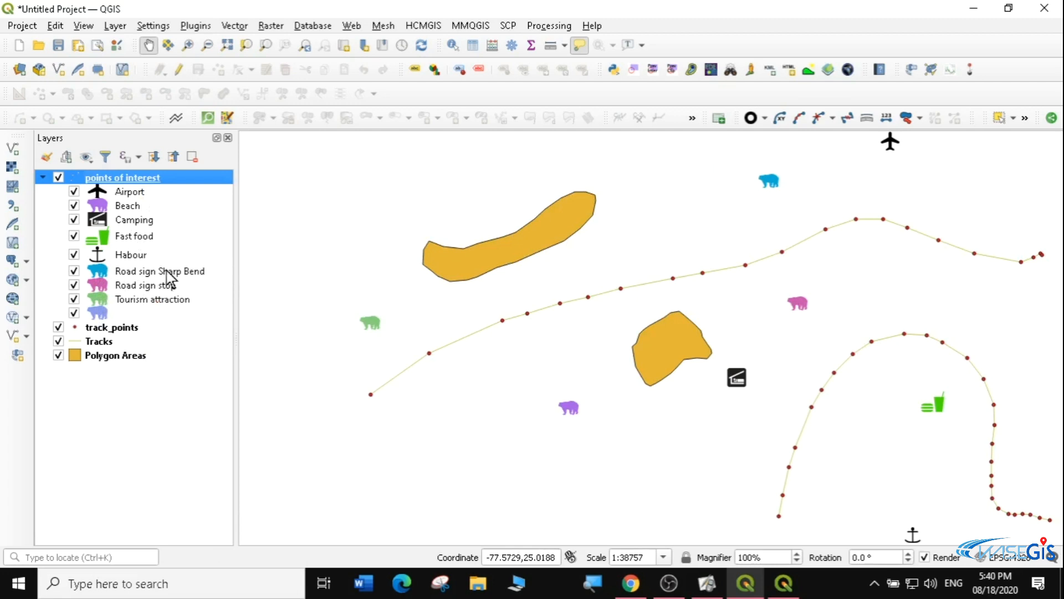
Change the Road sign Sharp Bend category's SVG marker image to A1a.svg from the Road signs (QGIS Official Repository) collection.
double_click(100, 271)
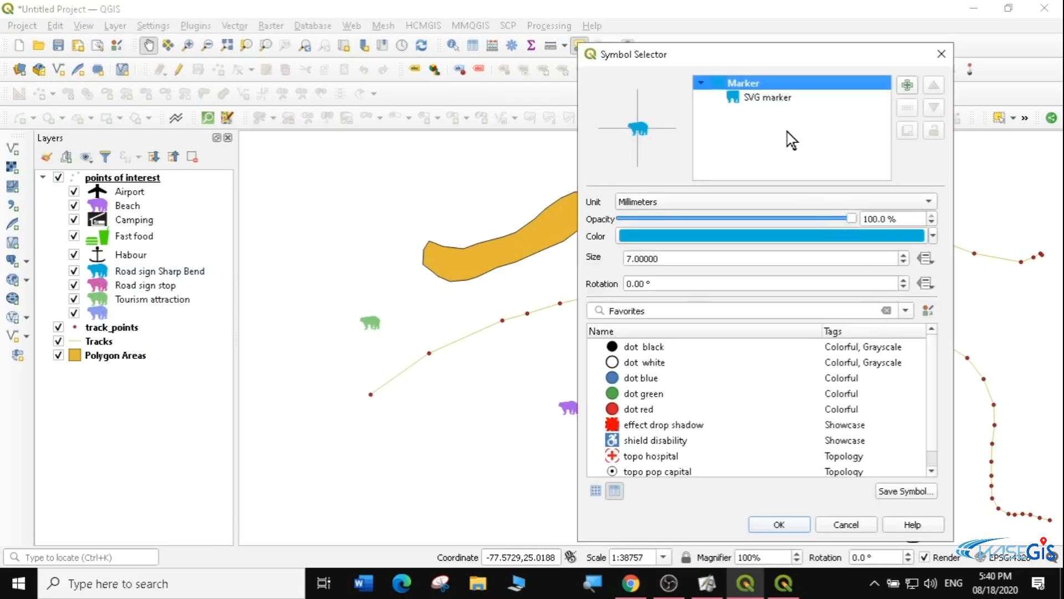
left_click(758, 100)
left_click_drag(944, 237, 945, 373)
left_click_drag(752, 264, 750, 371)
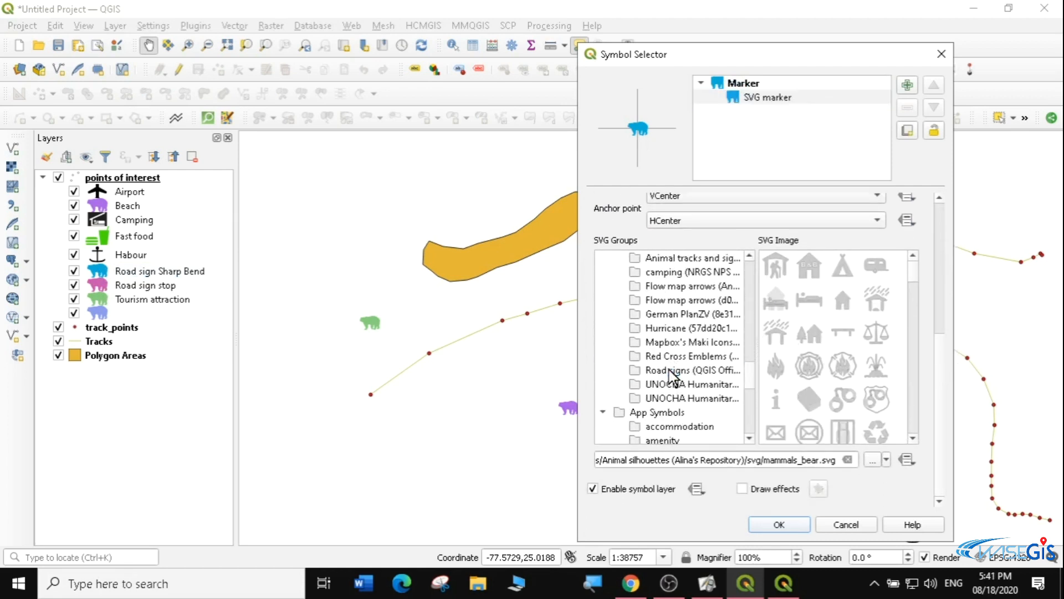
left_click(669, 370)
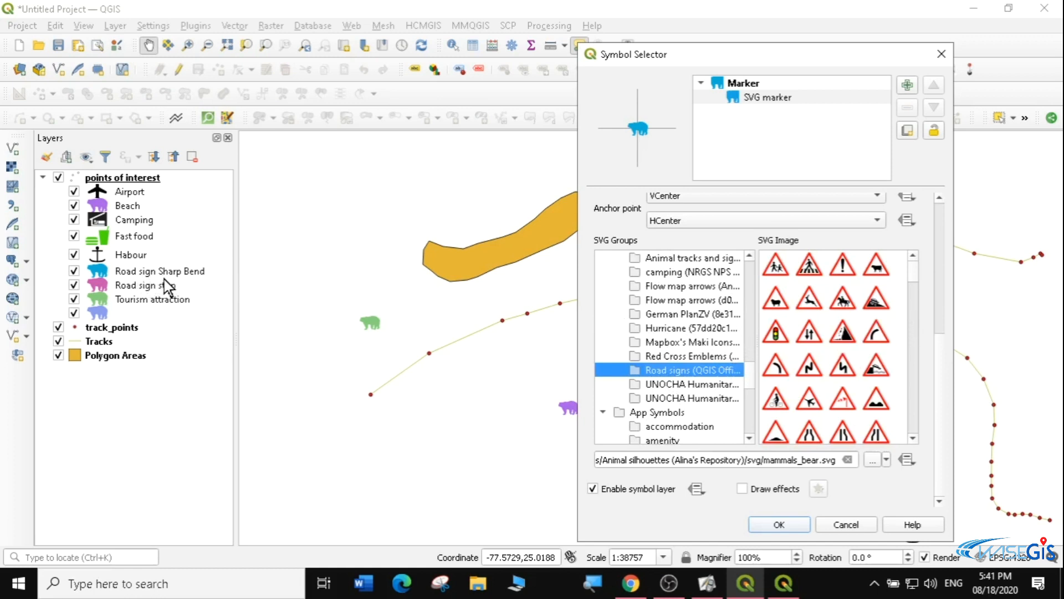
left_click(875, 334)
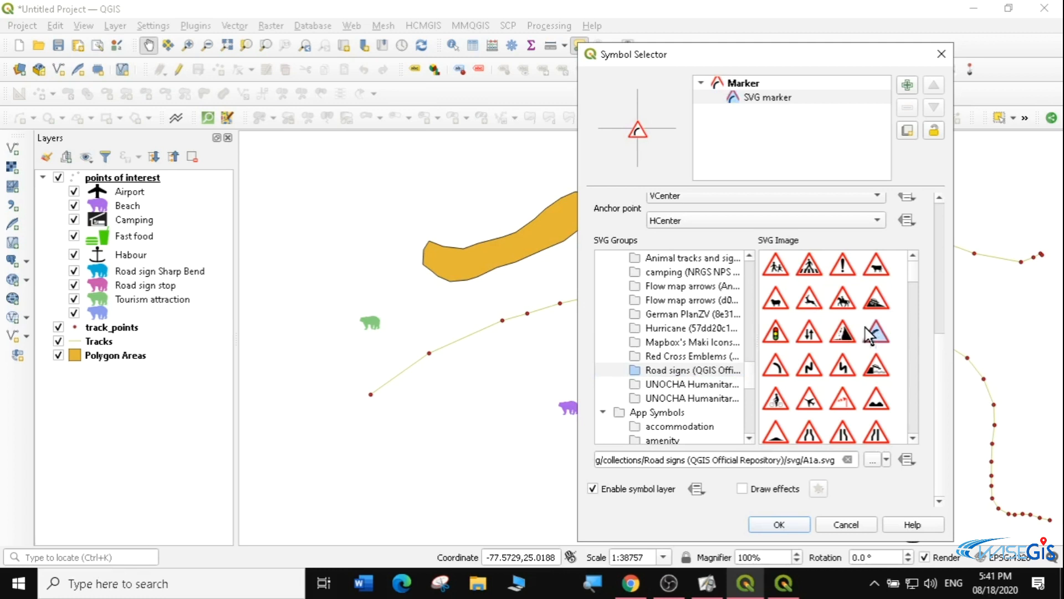
Accept the Sharp Bend symbol and change the Road sign stop category's SVG marker image to AB4.svg from the Road signs (QGIS Official Repository) collection.
left_click(789, 523)
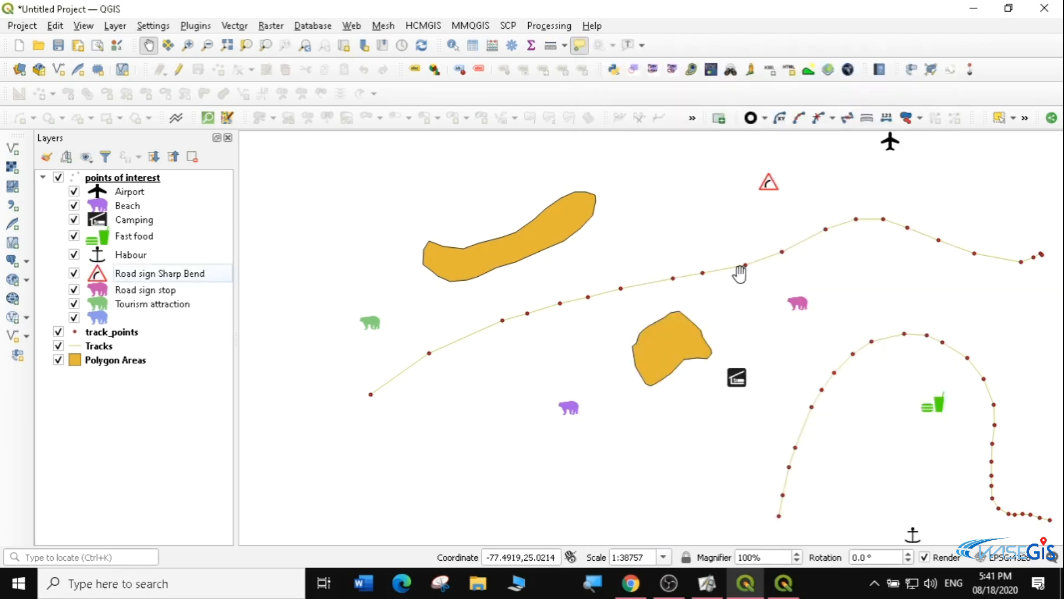
double_click(99, 290)
left_click(763, 102)
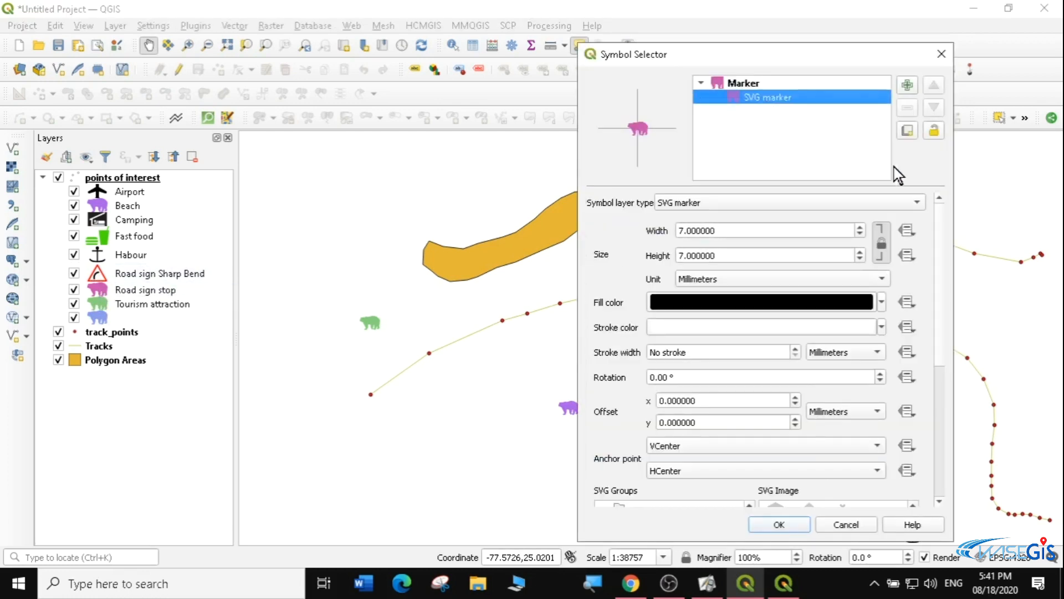
left_click_drag(941, 231, 974, 395)
left_click_drag(752, 268, 760, 386)
left_click(668, 313)
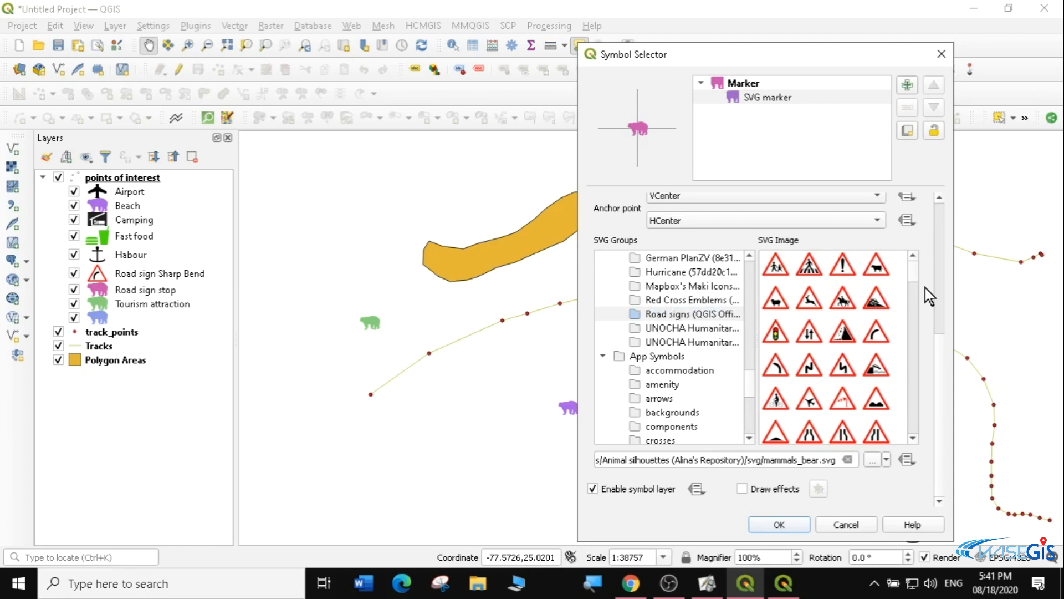
left_click_drag(915, 276, 919, 303)
left_click(843, 267)
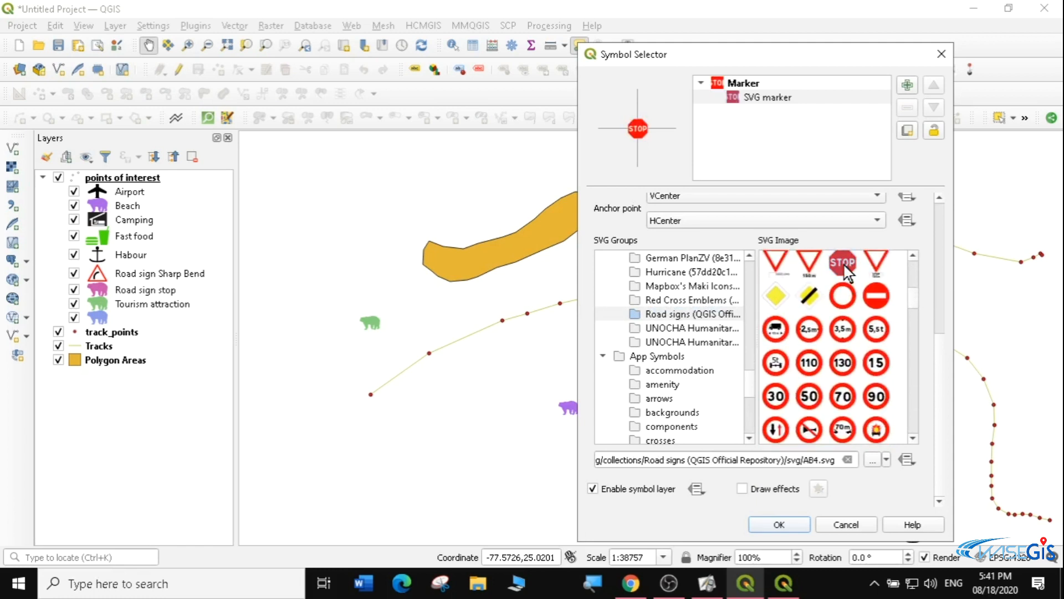
left_click(782, 524)
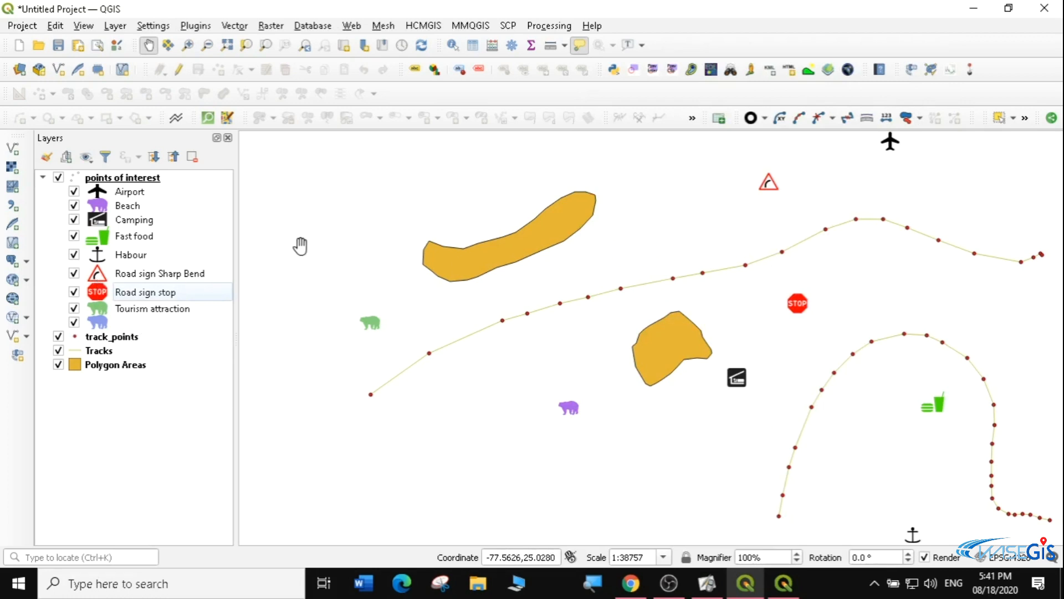
Hide the unnamed category of the points of interest layer and check the Polygon Areas layer's attribute table.
left_click(74, 322)
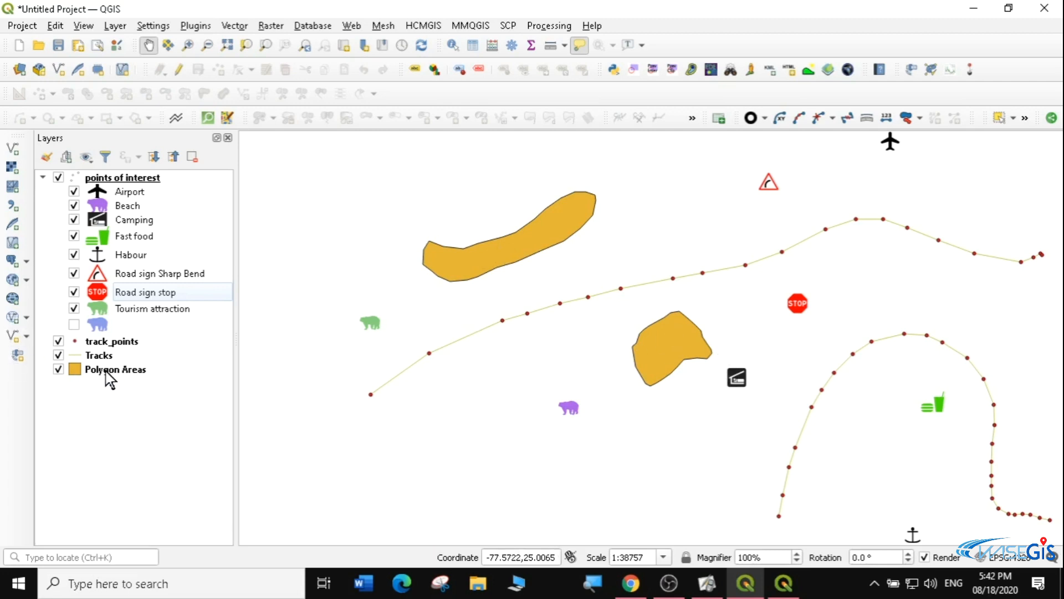
mouse_move(107, 375)
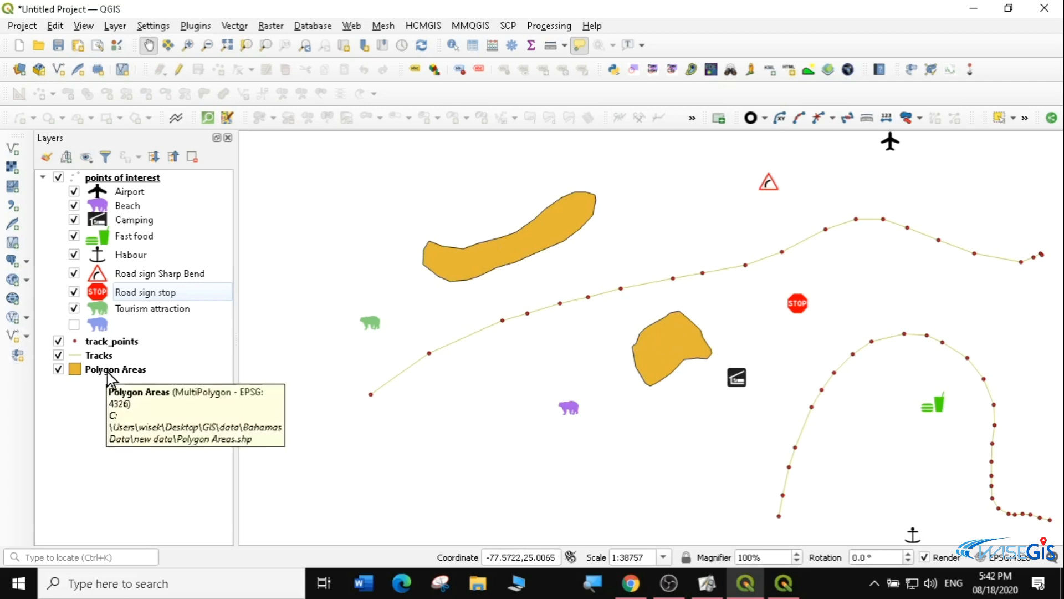
right_click(110, 375)
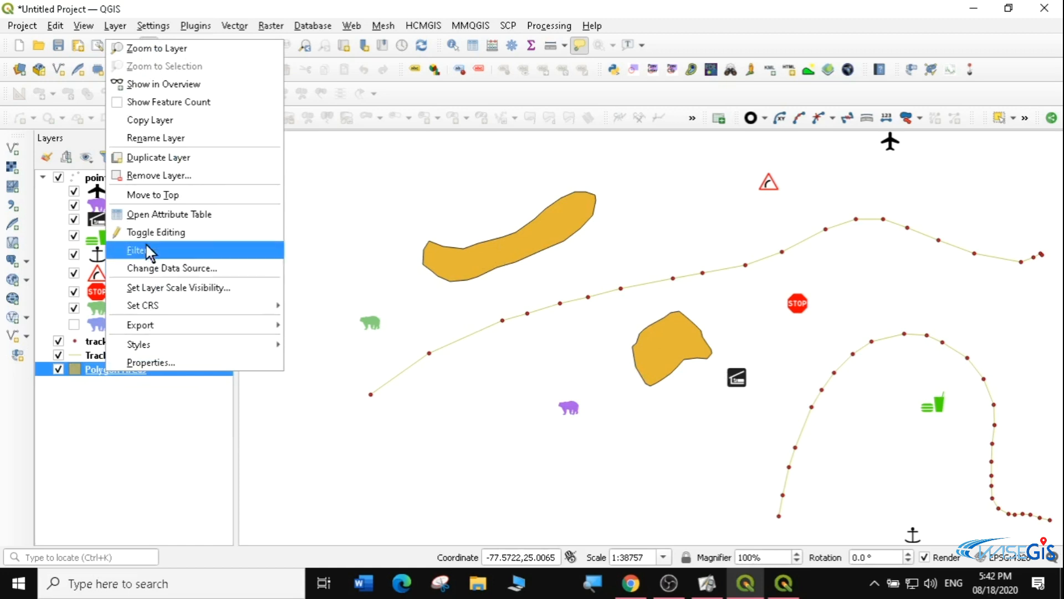
left_click(145, 214)
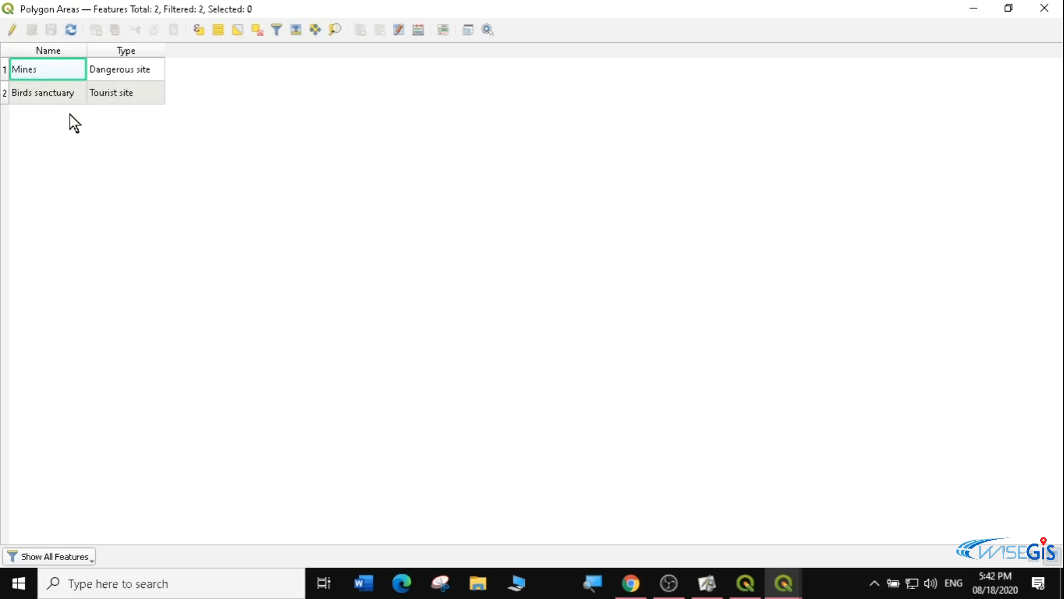
left_click(1045, 8)
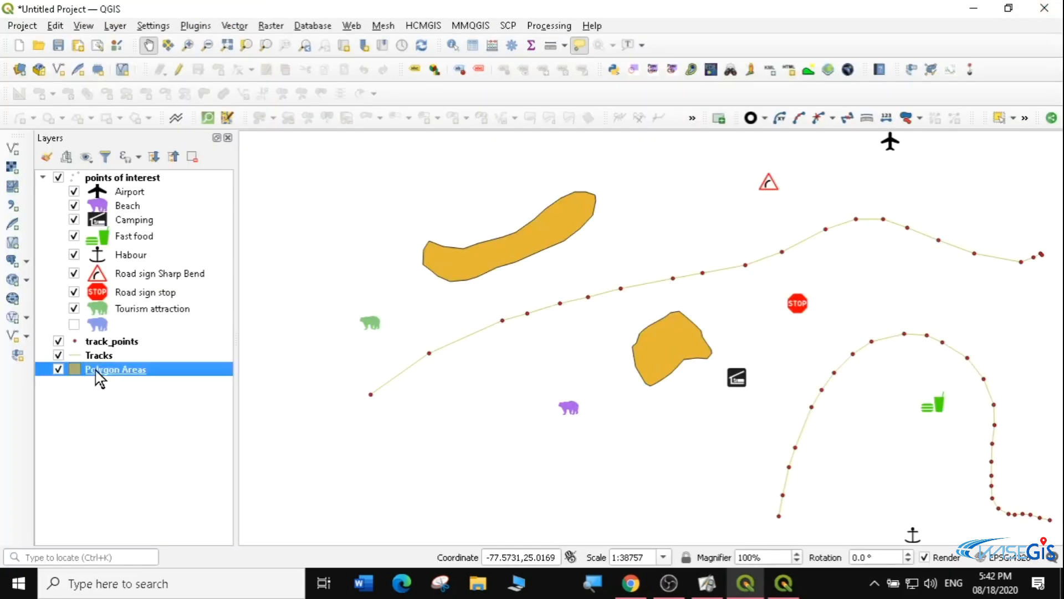
Change the Polygon Areas layer's simple fill to an SVG fill using amphibians_tree_frog.svg from the Animal silhouettes (Alina's Repository) collection.
right_click(115, 369)
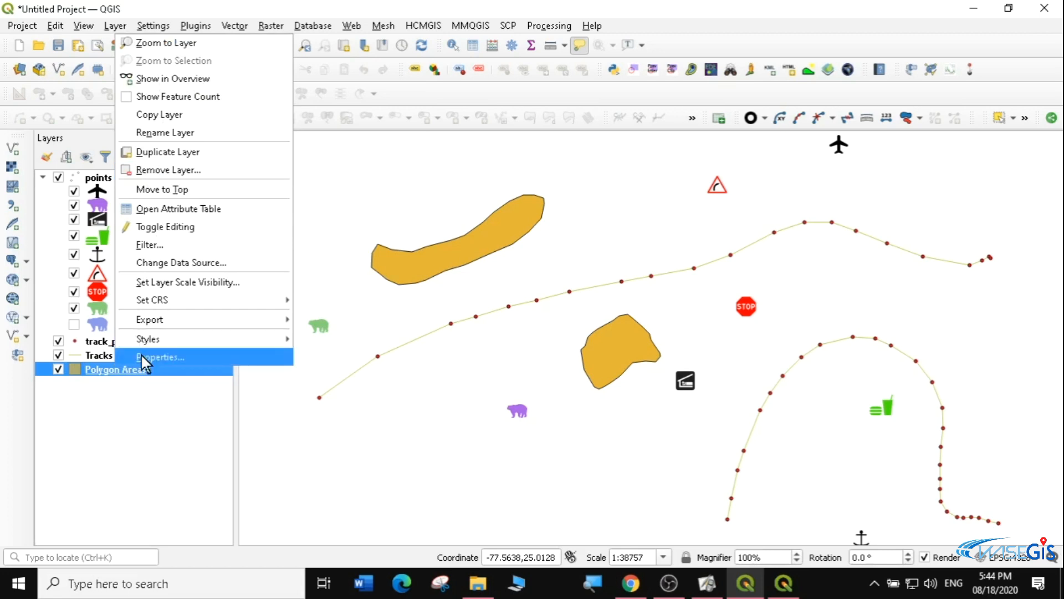
left_click(142, 355)
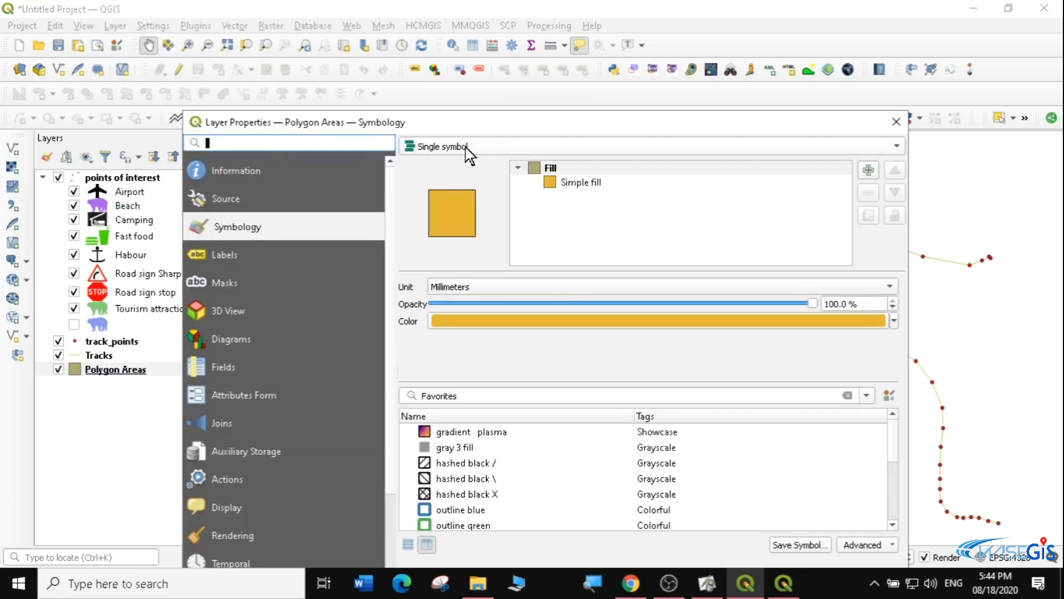
left_click(587, 188)
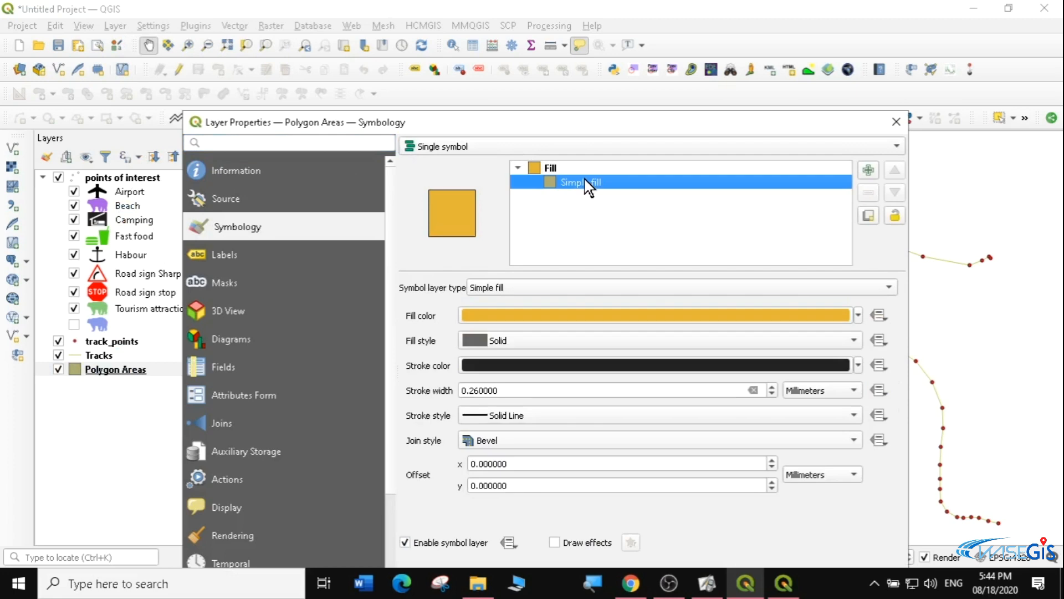
left_click(891, 287)
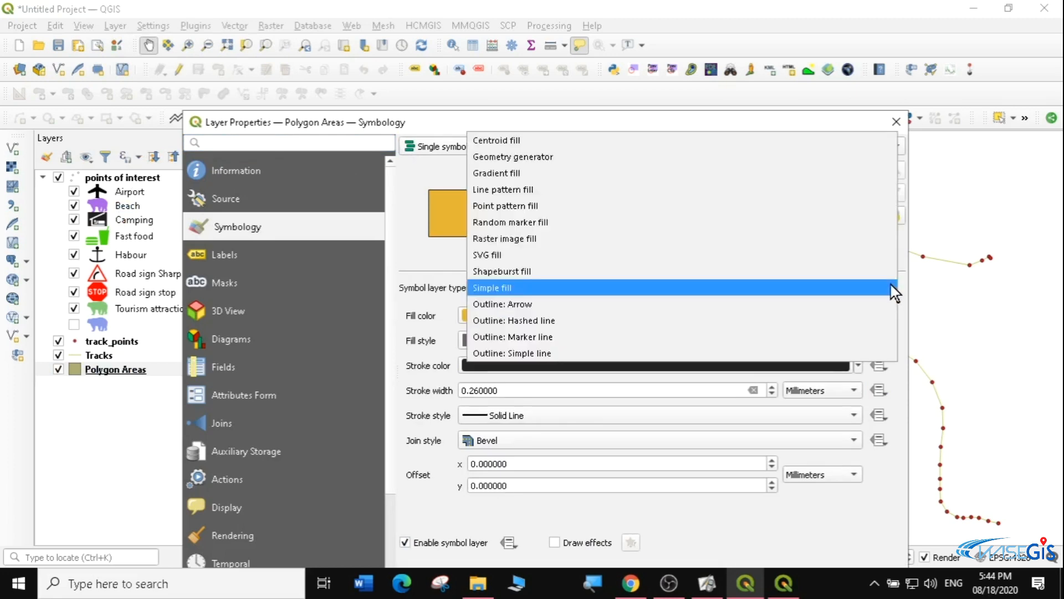
left_click(497, 256)
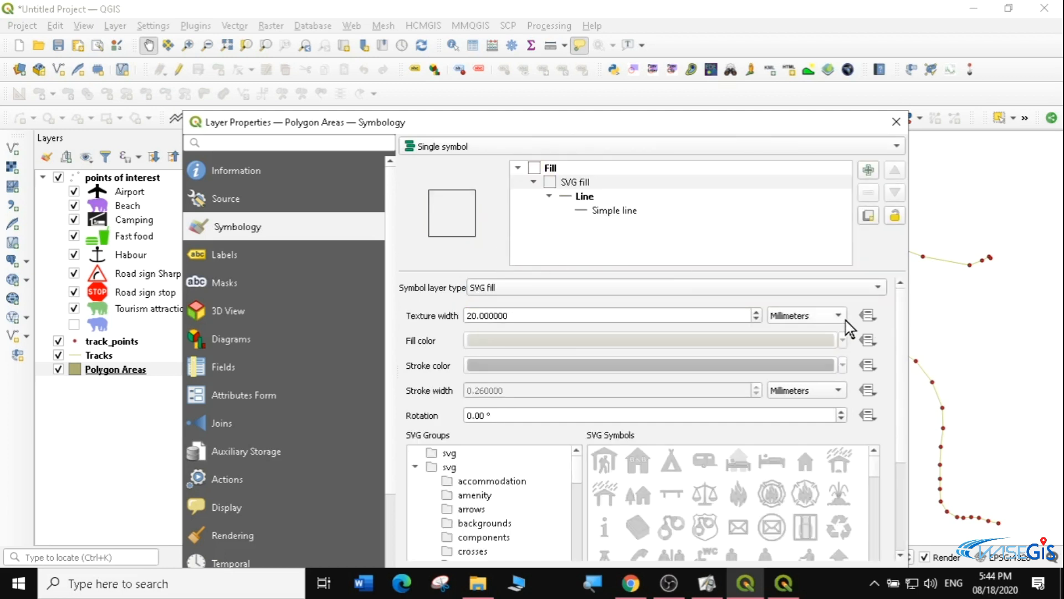
left_click_drag(902, 313, 909, 395)
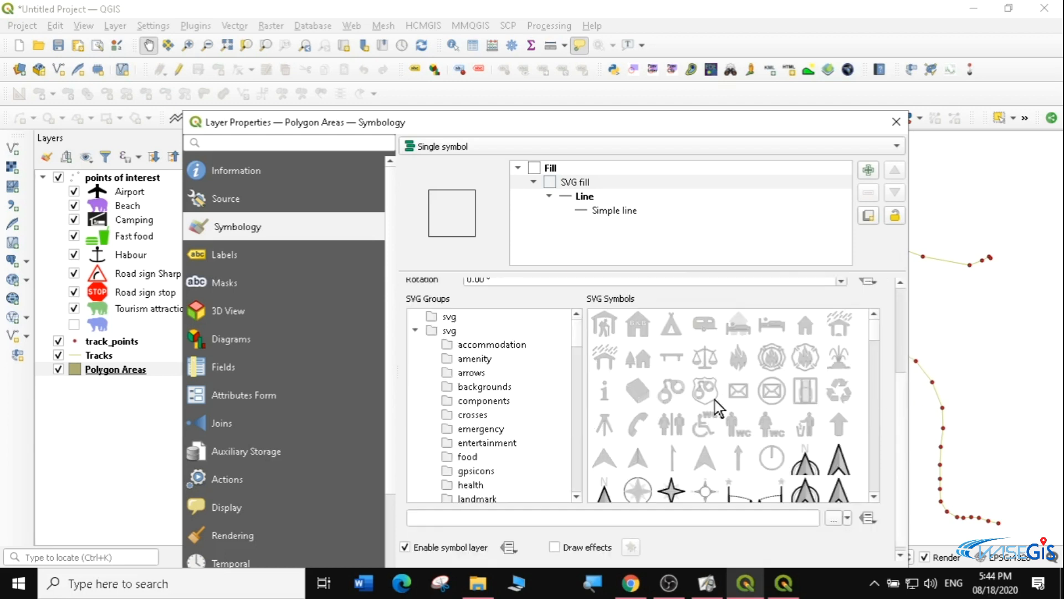
left_click_drag(581, 330, 584, 411)
left_click(510, 359)
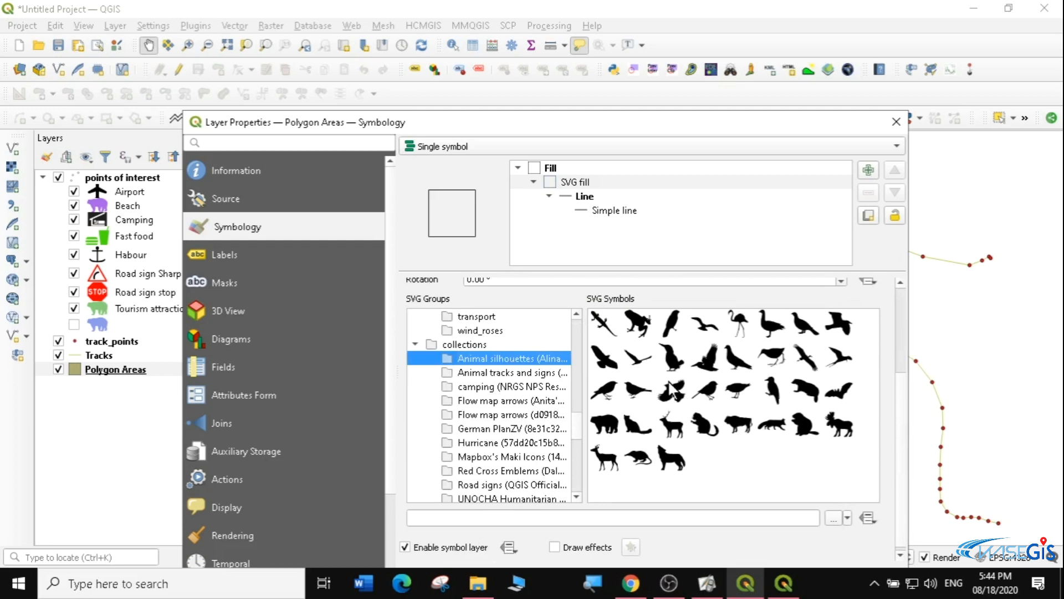
left_click(646, 333)
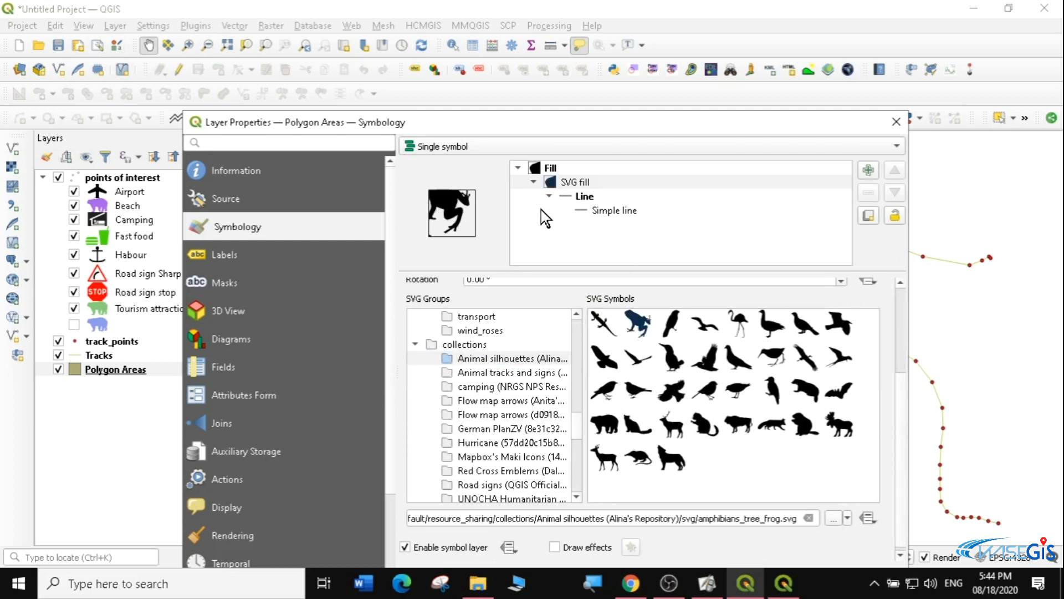
Set the SVG fill's texture width to 10 mm and apply the symbology to the Polygon Areas layer.
left_click_drag(900, 399, 901, 313)
left_click(473, 315)
key("BackSpace")
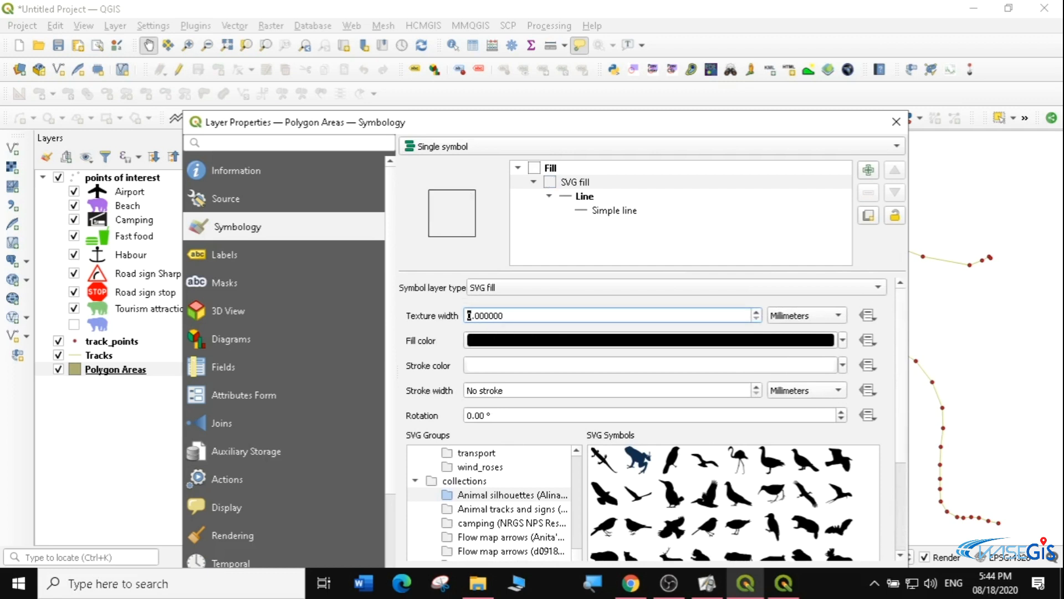
type("1")
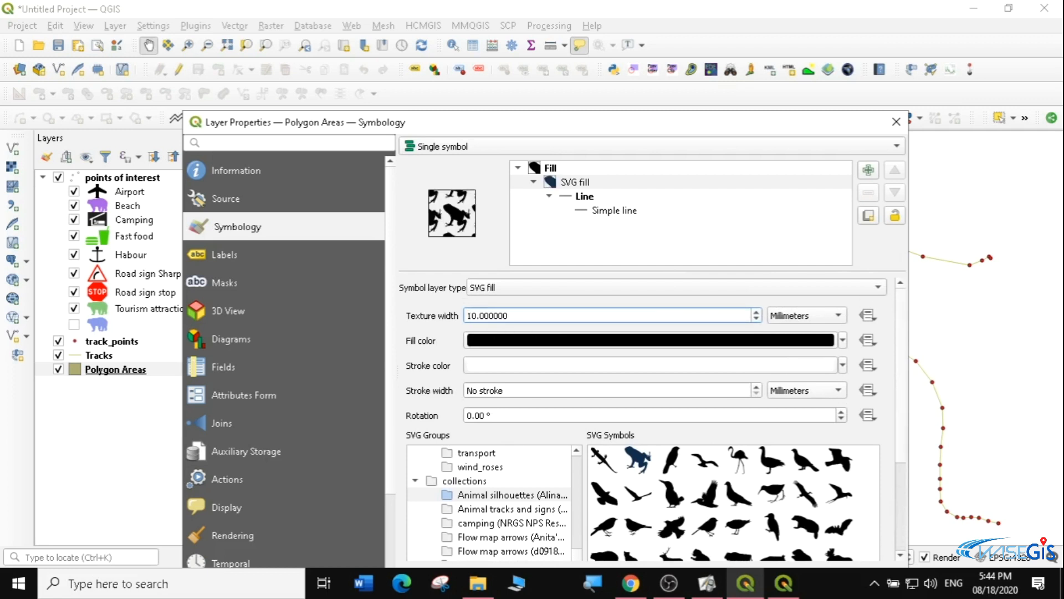
left_click_drag(901, 309, 916, 436)
left_click_drag(677, 128, 673, 89)
left_click(802, 557)
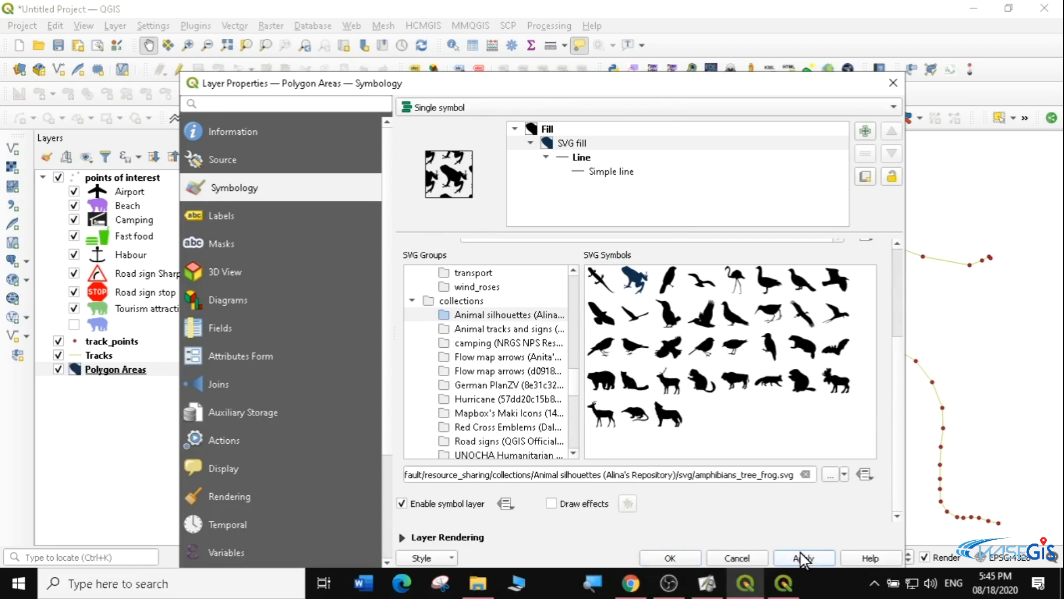
left_click(682, 556)
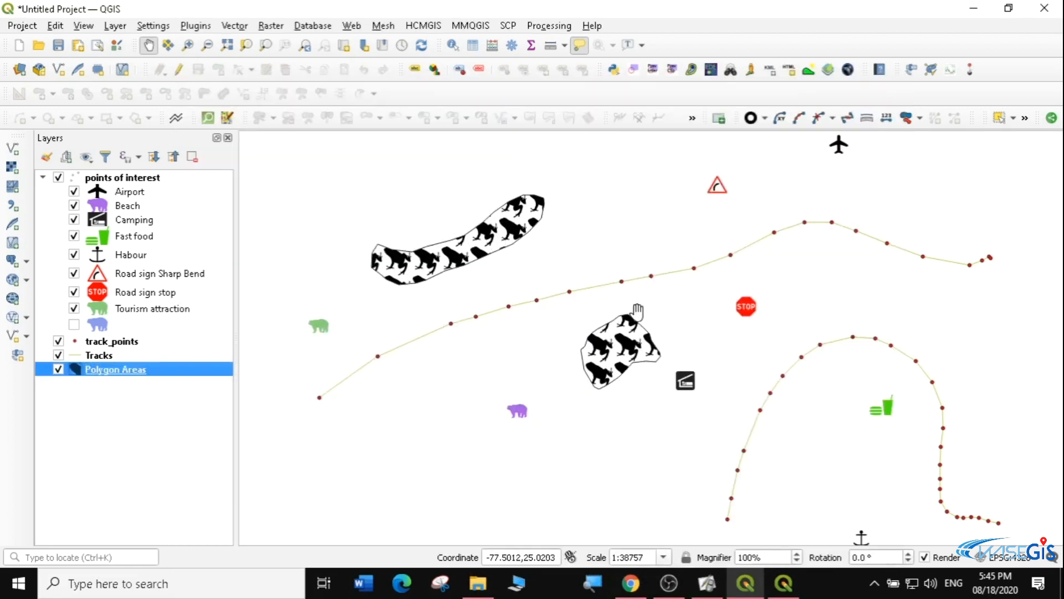
Categorize the Polygon Areas layer by the Type field and disable the all other values category.
double_click(129, 372)
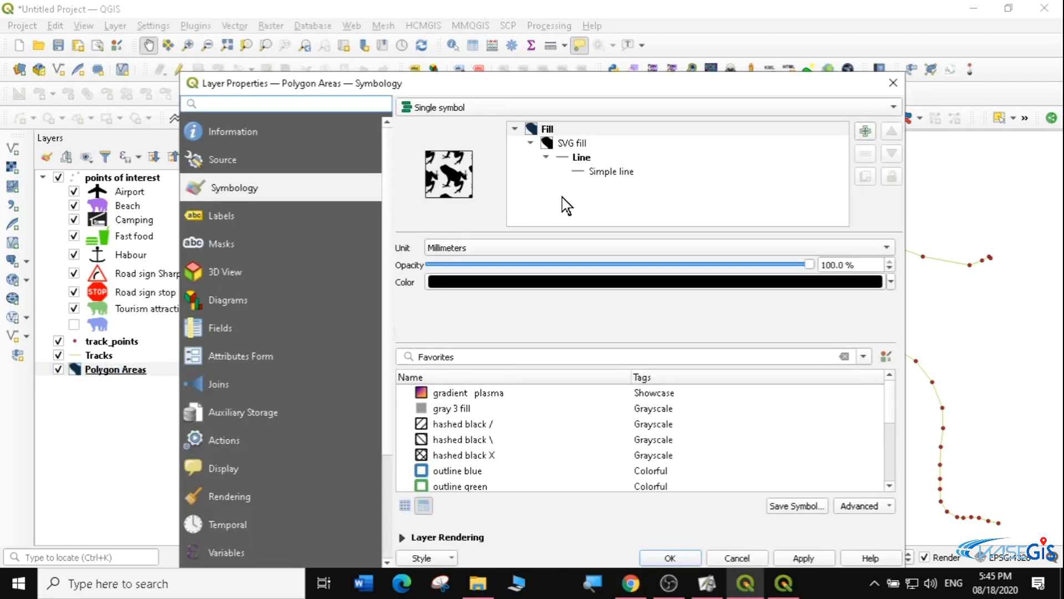
left_click(492, 105)
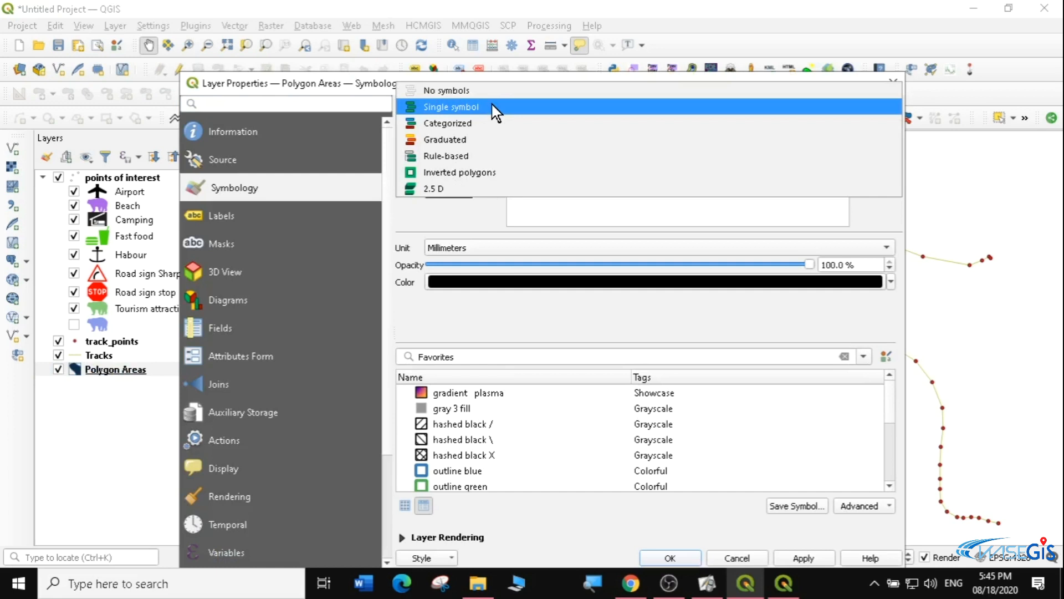
left_click(454, 123)
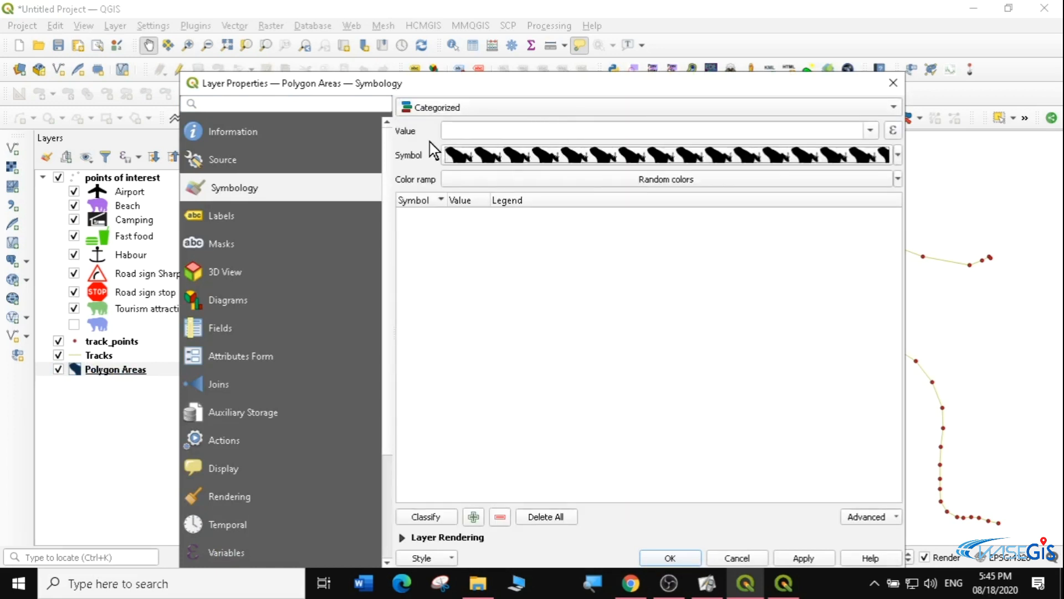
left_click(871, 131)
left_click(487, 169)
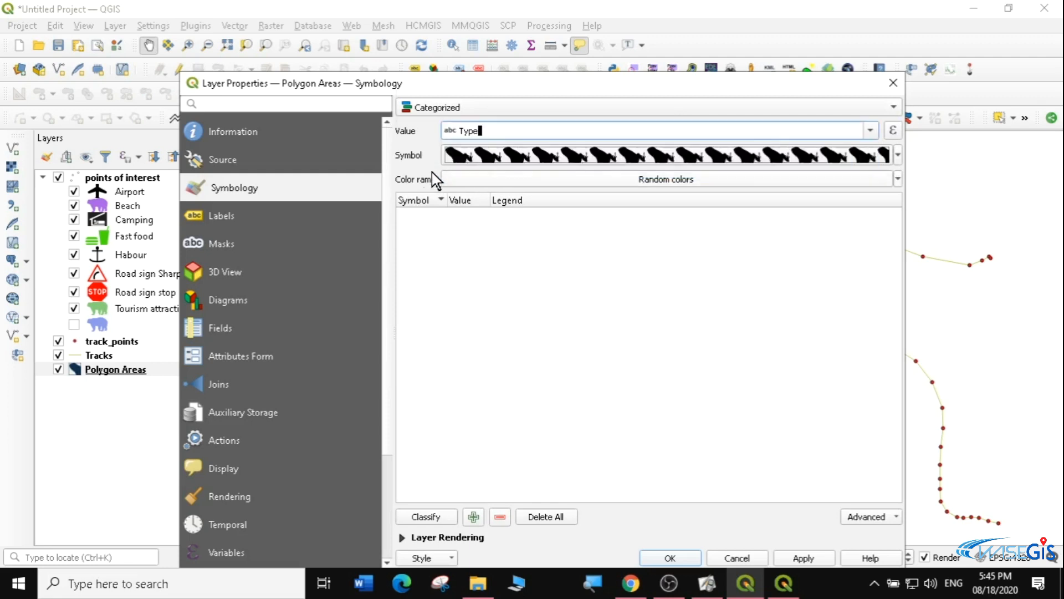
left_click(426, 517)
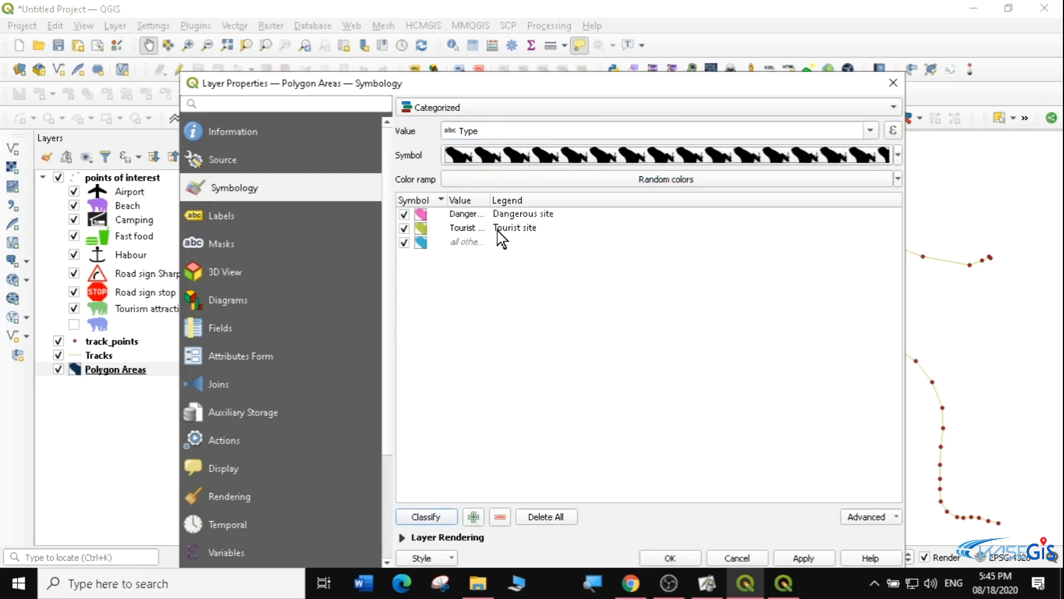
left_click(404, 243)
left_click_drag(490, 200, 600, 202)
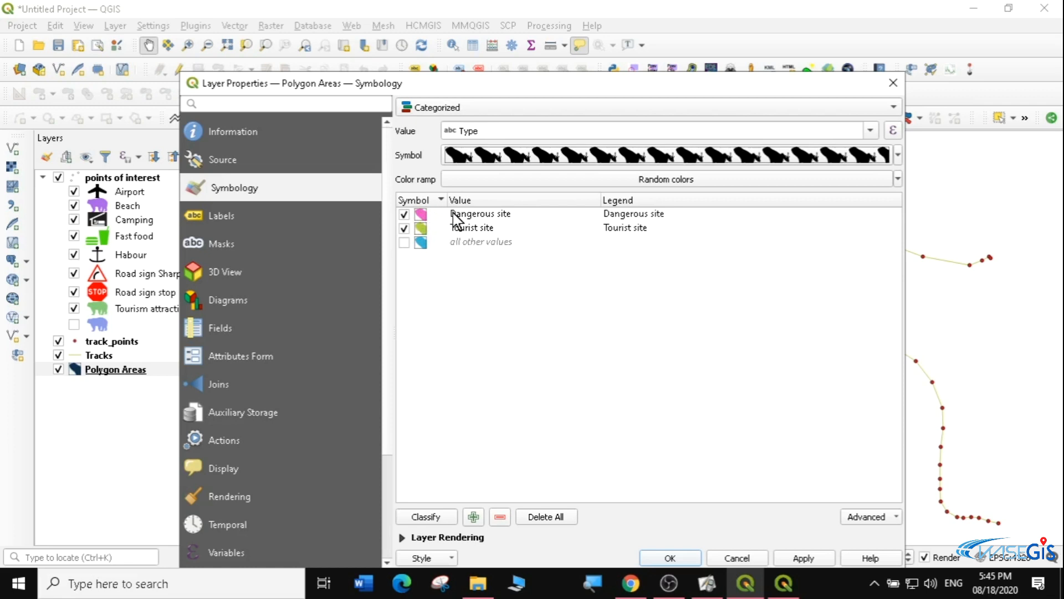
Change the Dangerous site category's SVG fill image to A14.svg from the Road signs (QGIS Official Repository) collection.
left_click(418, 216)
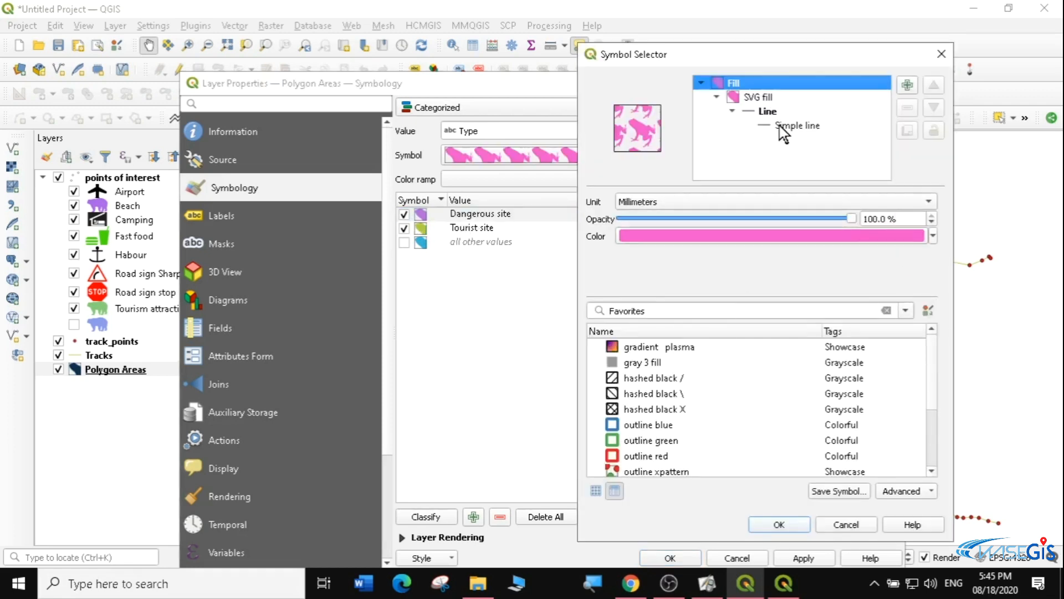
left_click(766, 99)
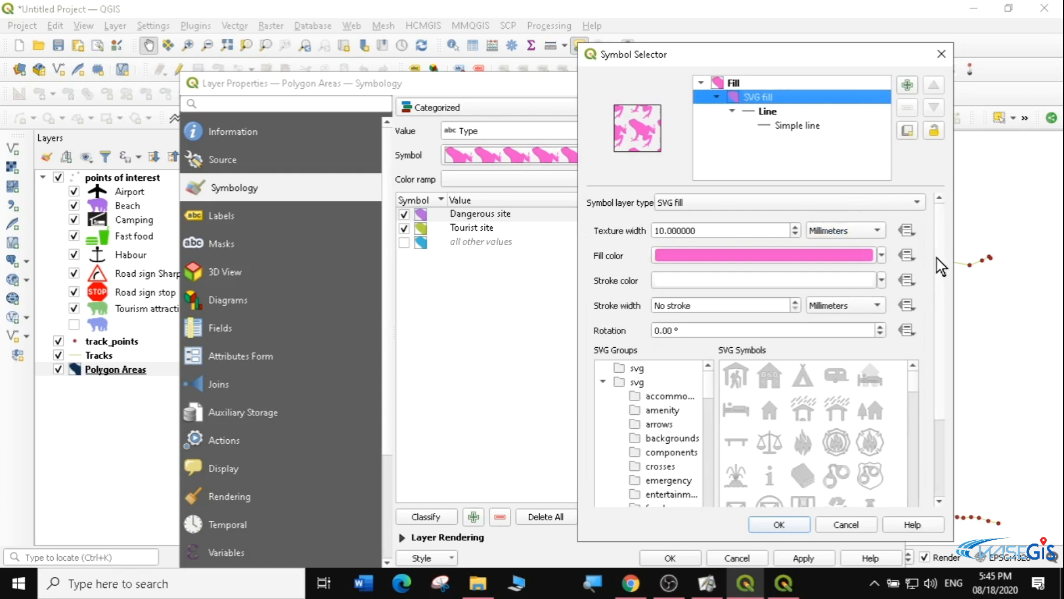
scroll(942, 267, "down", 2)
scroll(709, 294, "down", 2)
scroll(711, 326, "up", 1)
scroll(713, 337, "down", 2)
scroll(714, 337, "down", 6)
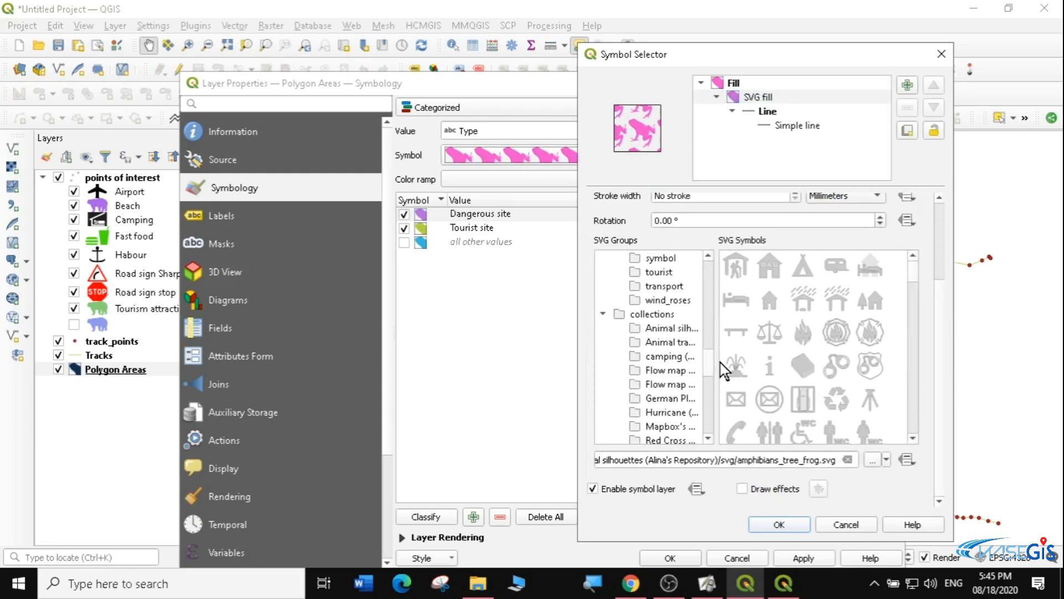
scroll(725, 372, "down", 3)
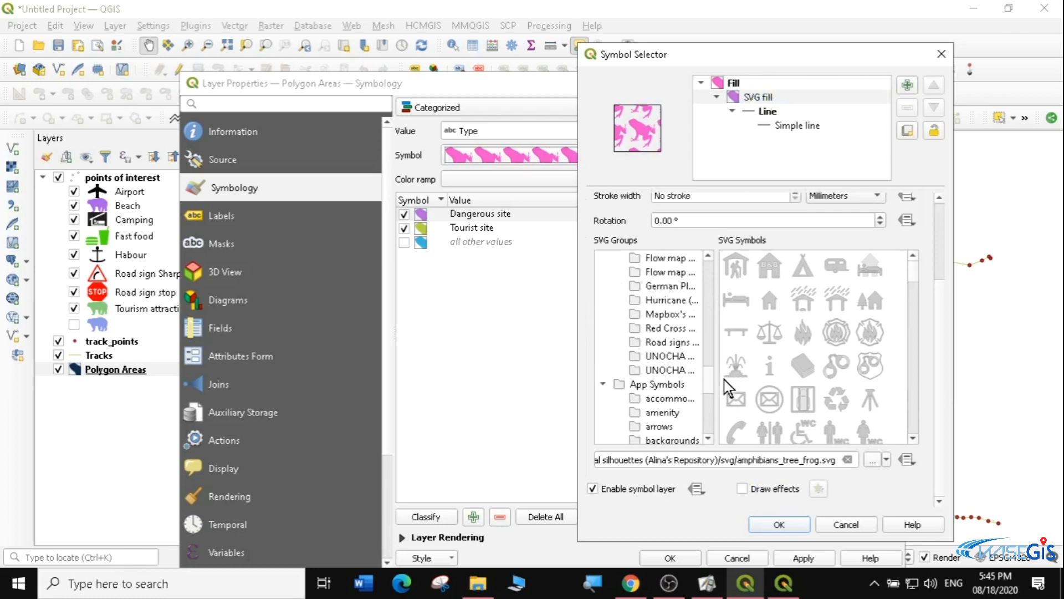
scroll(692, 374, "up", 1)
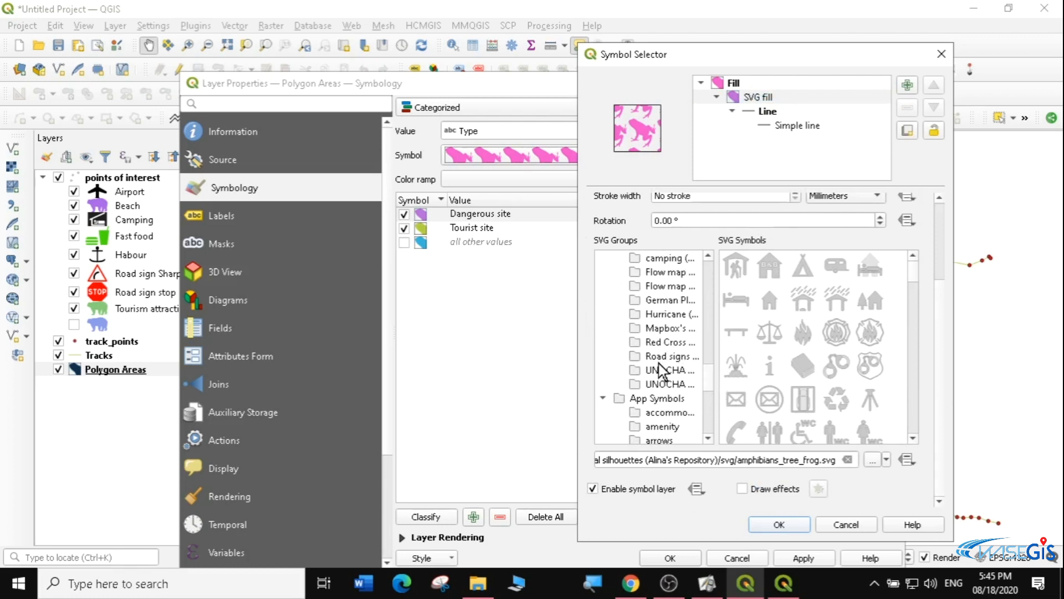
left_click(668, 356)
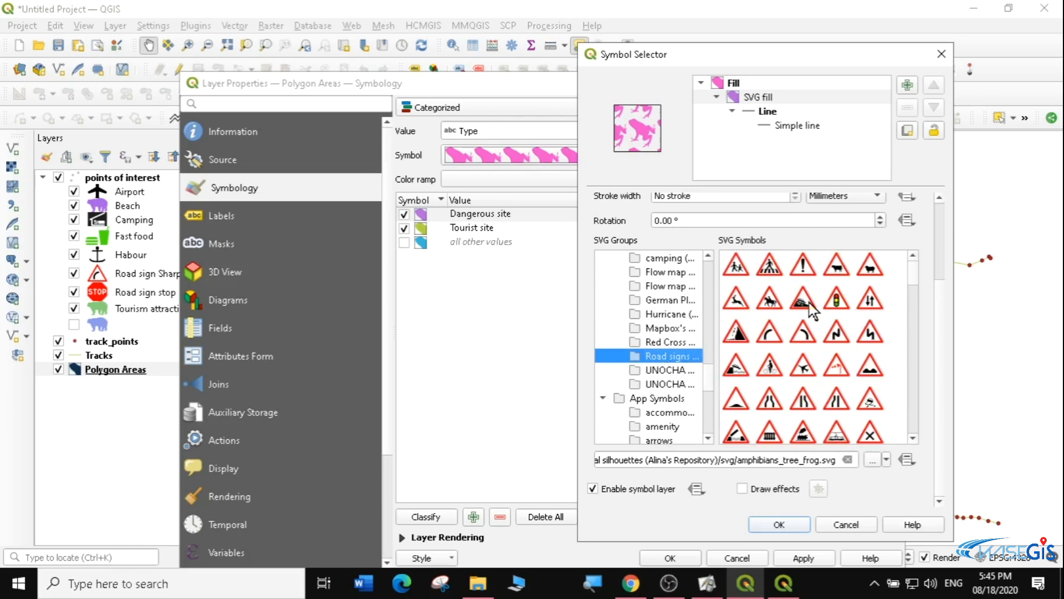
left_click(803, 268)
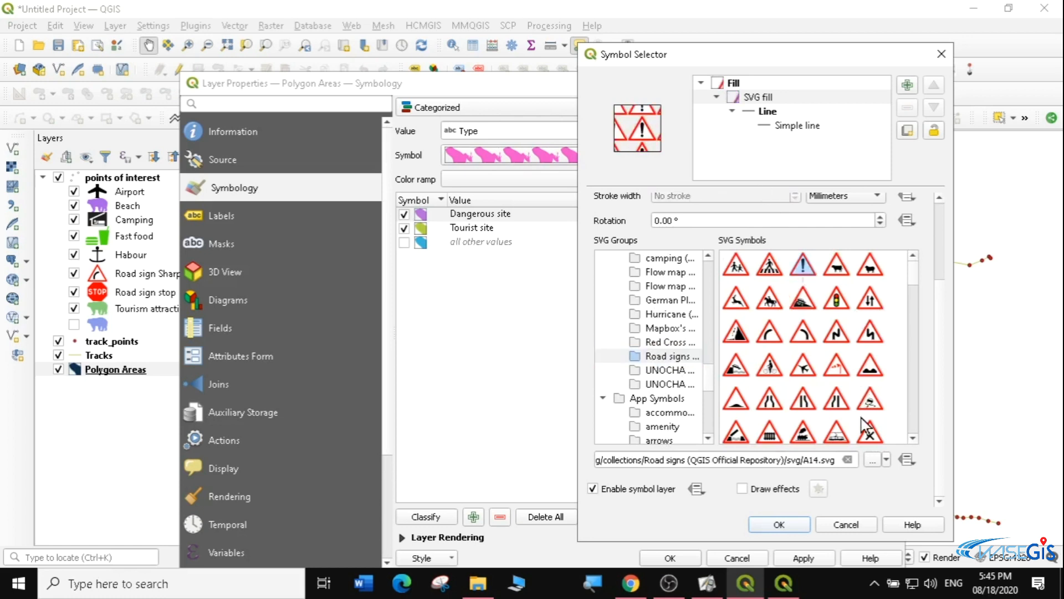
Confirm the Dangerous site symbol, apply the symbology to the Polygon Areas layer and check it on the map.
left_click(787, 525)
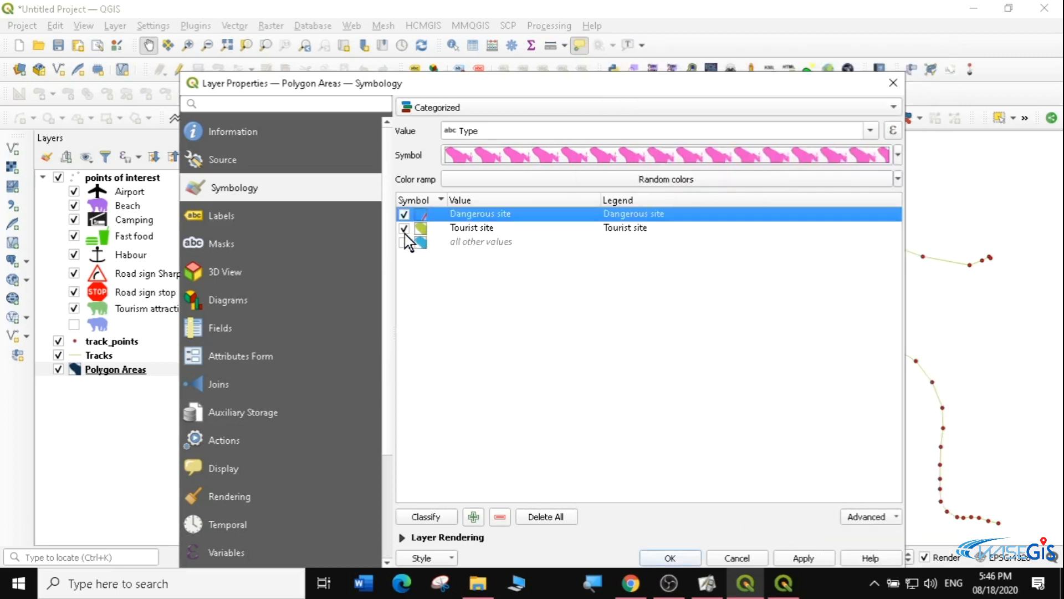
left_click(804, 558)
left_click_drag(543, 177, 403, 466)
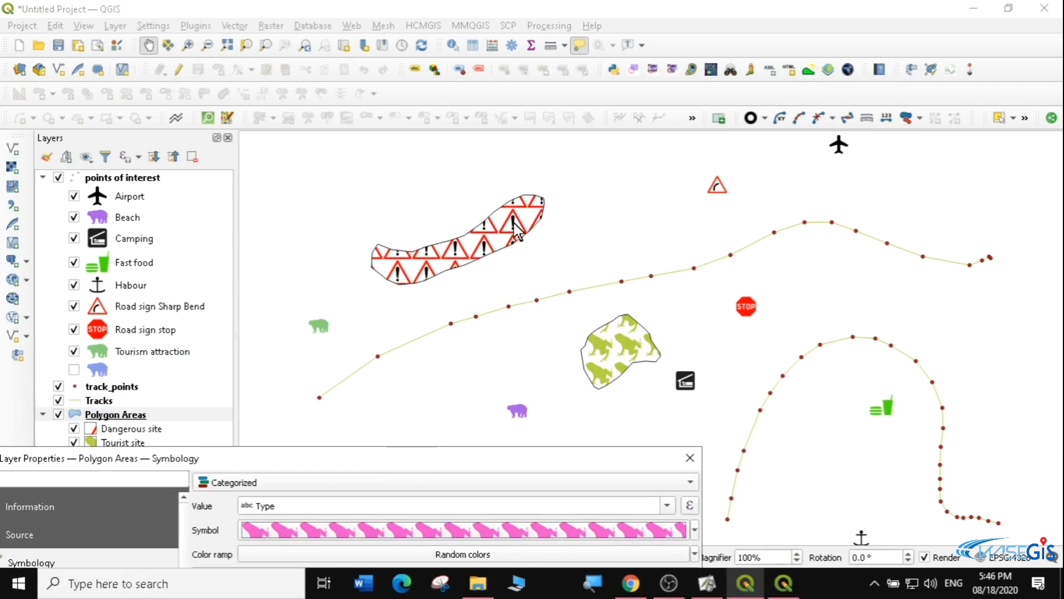
left_click_drag(395, 458, 601, 54)
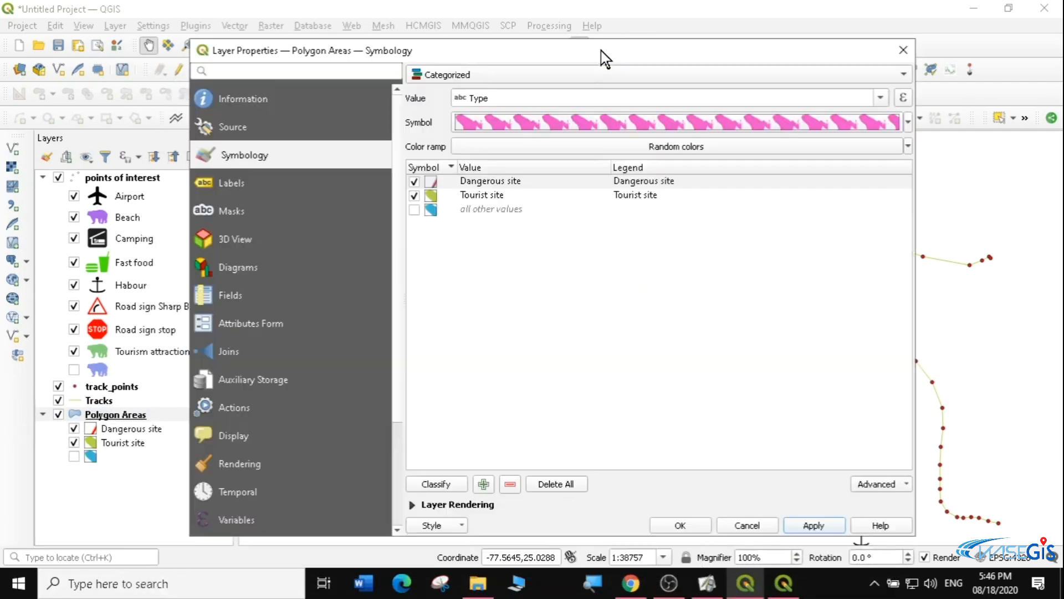
Change the Tourist site category's SVG fill image to the bear silhouette from the Animal silhouettes (Alina's Repository) collection.
double_click(430, 194)
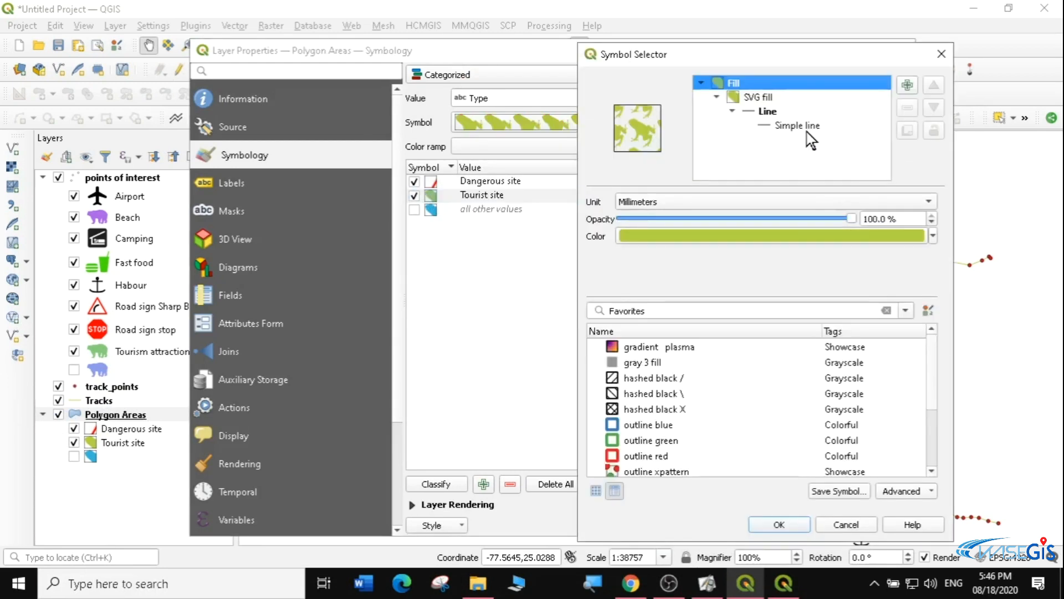
left_click(751, 96)
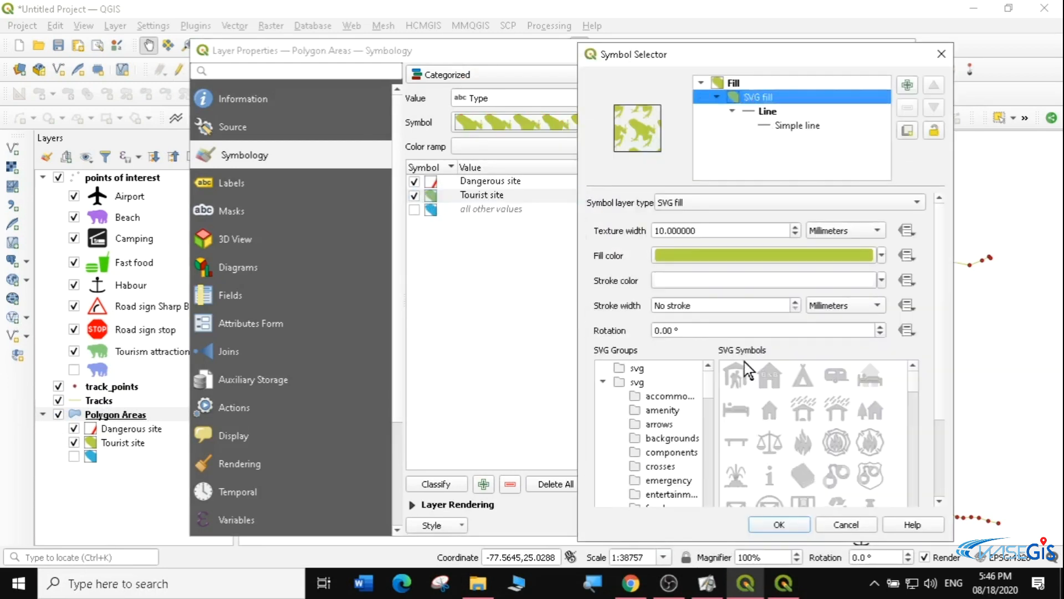
left_click_drag(703, 380, 711, 474)
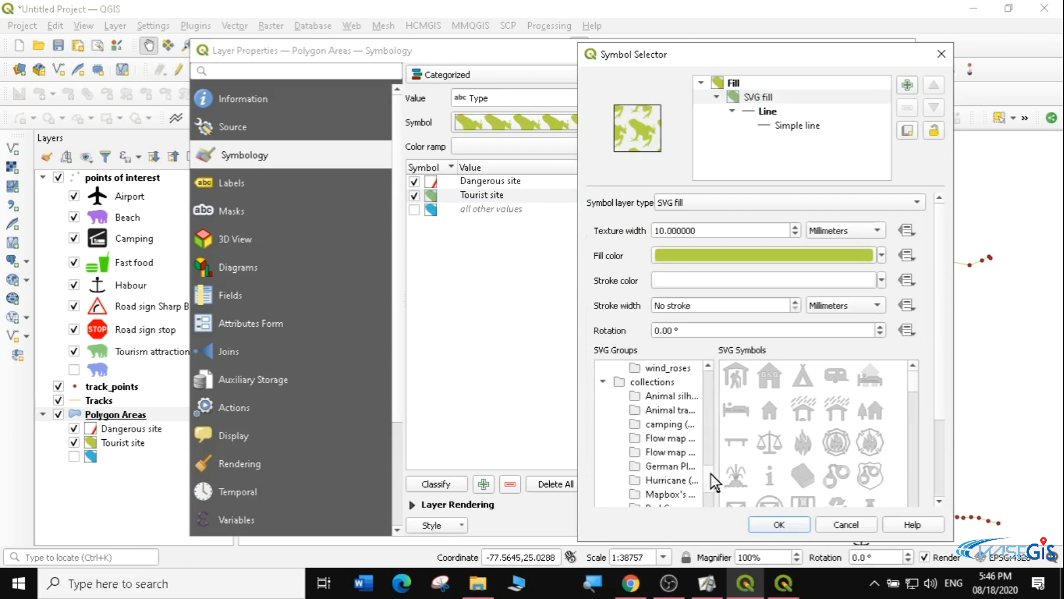
left_click(666, 401)
left_click(665, 410)
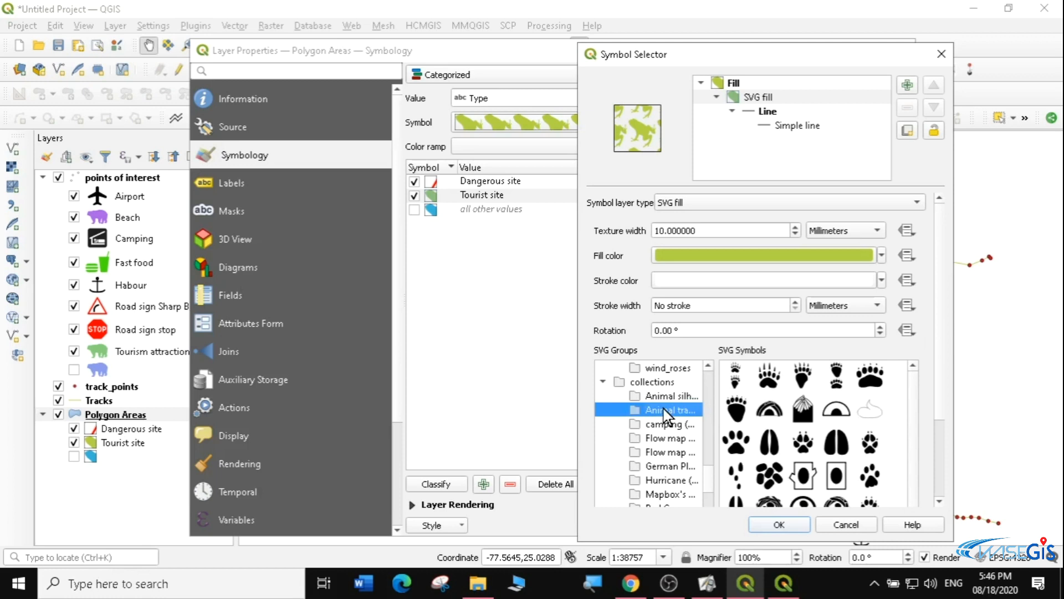
left_click(667, 397)
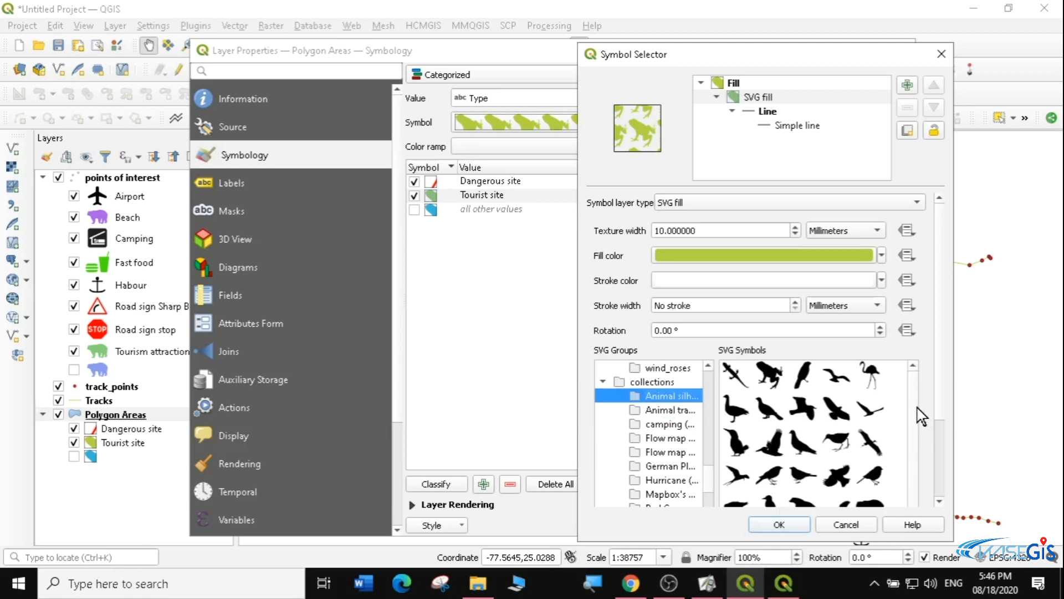
scroll(918, 415, "down", 1)
scroll(909, 427, "down", 1)
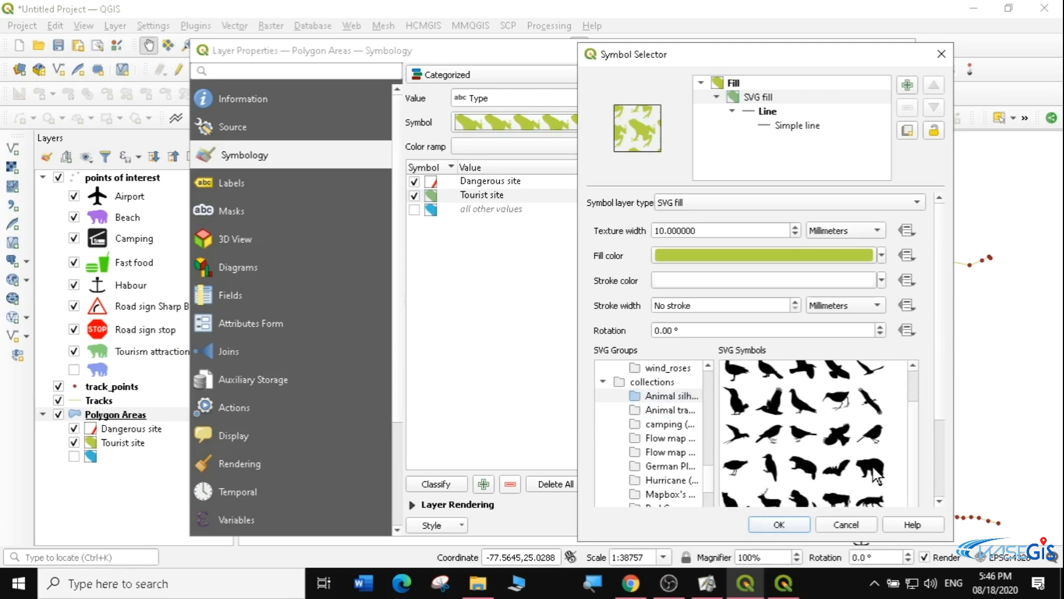
left_click(871, 469)
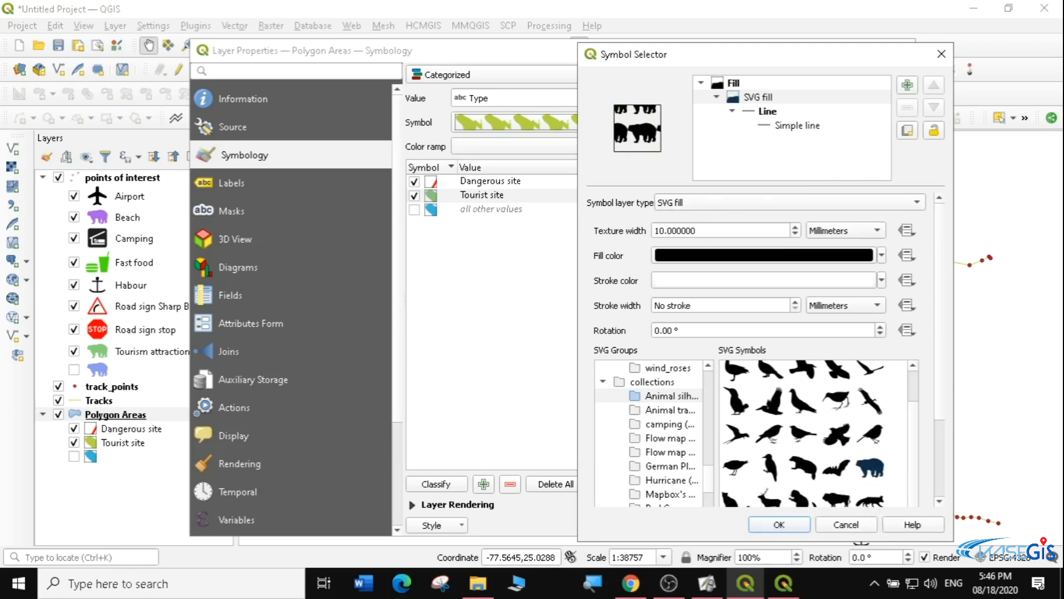
Set the Tourist site fill's texture width to 6 mm and apply the symbology to the Polygon Areas layer.
left_click(660, 230)
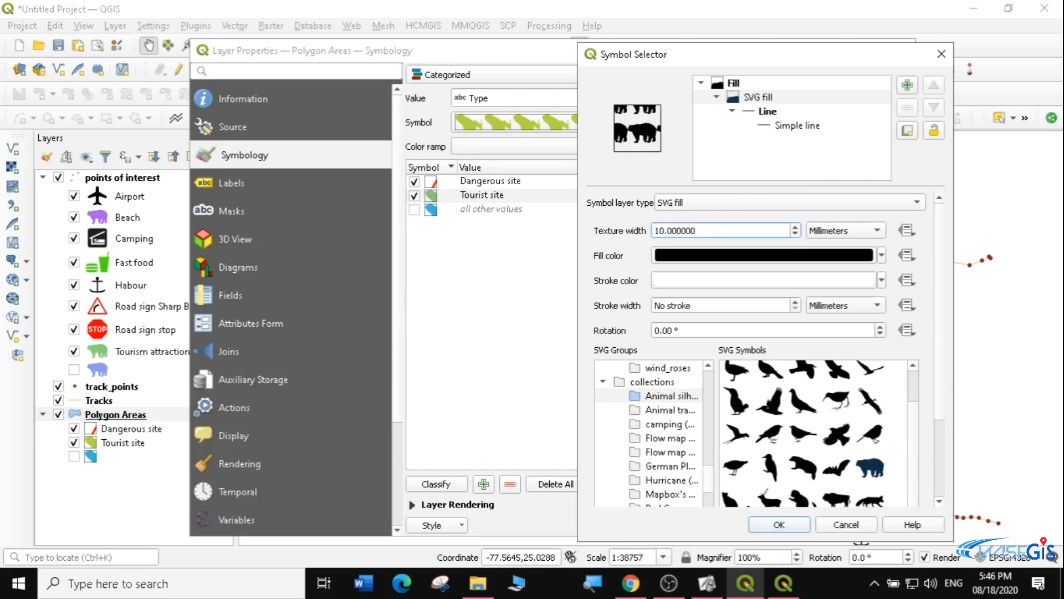
key("BackSpace")
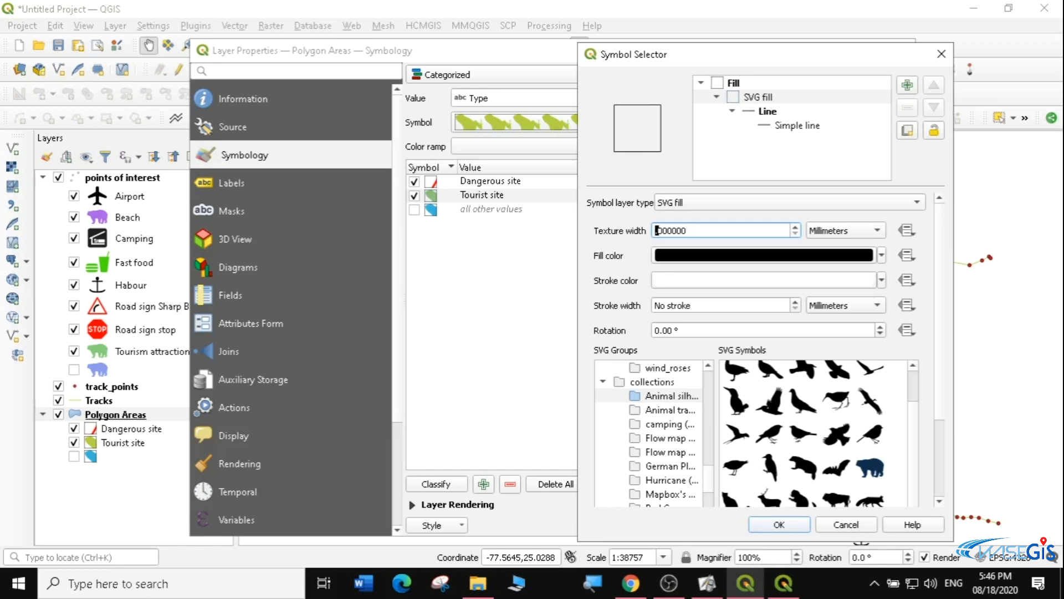
type("6")
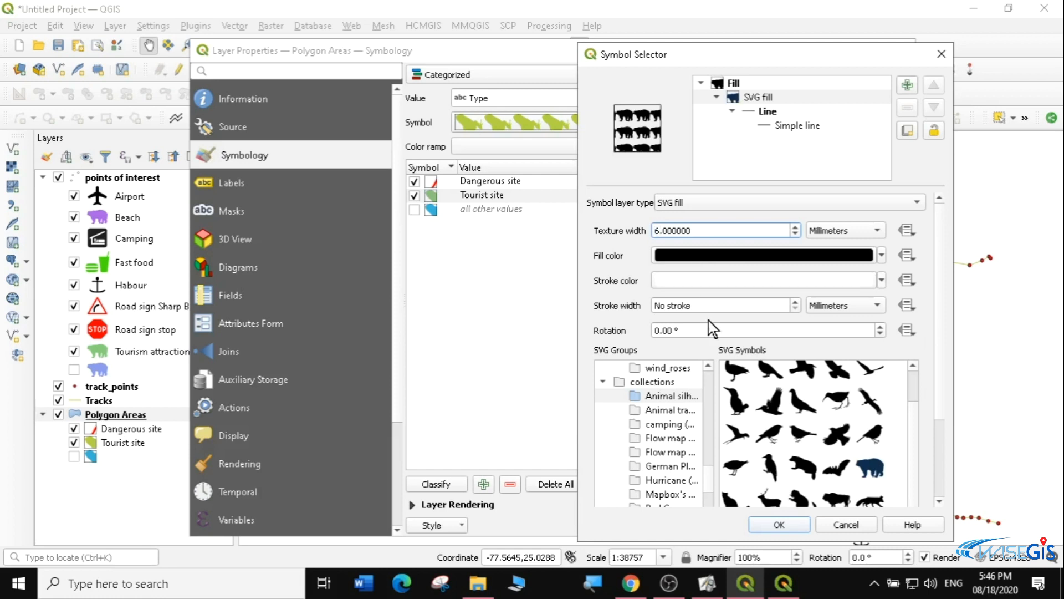
left_click(782, 524)
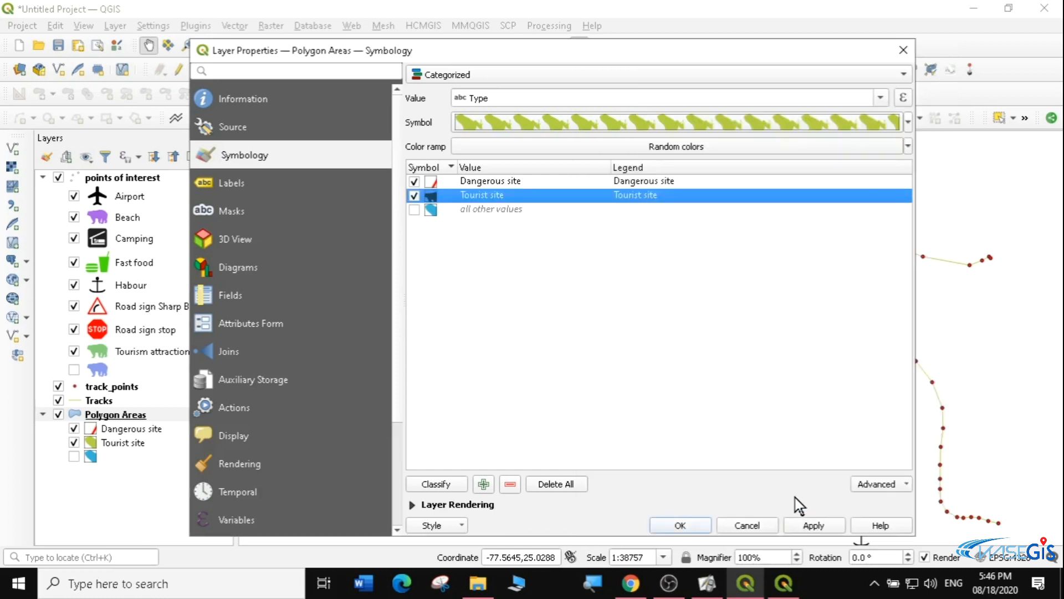
left_click(834, 525)
left_click(687, 527)
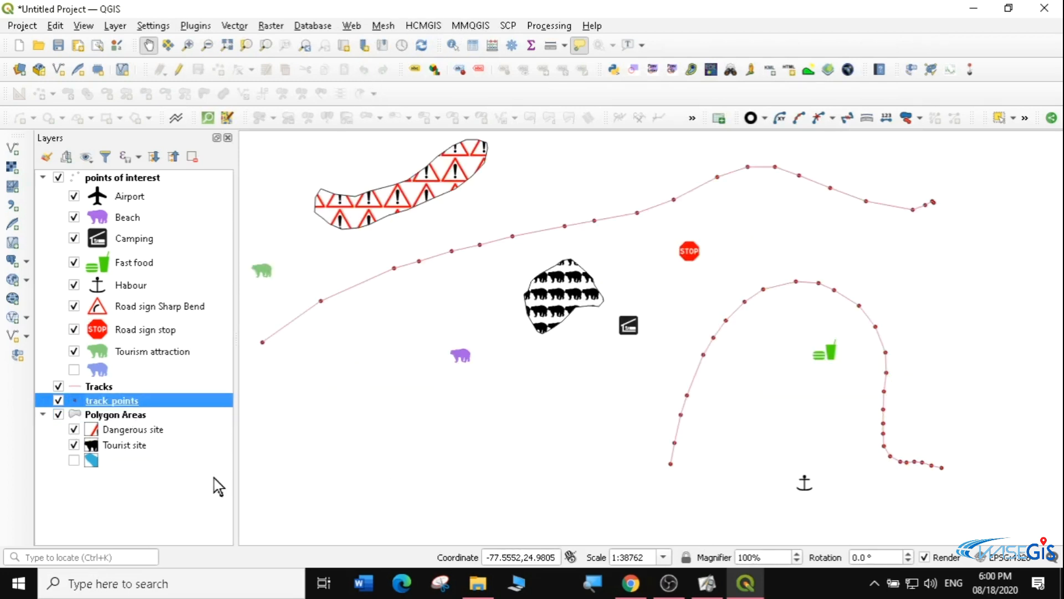
Examine the Type values in the track_points attribute table by sorting on the Type column.
right_click(108, 403)
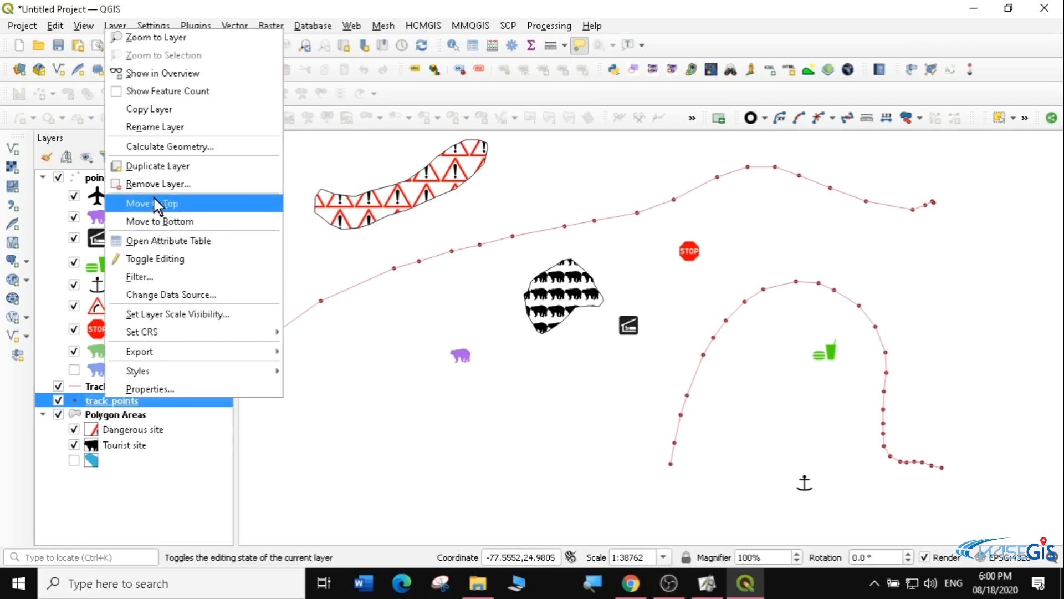
left_click(171, 242)
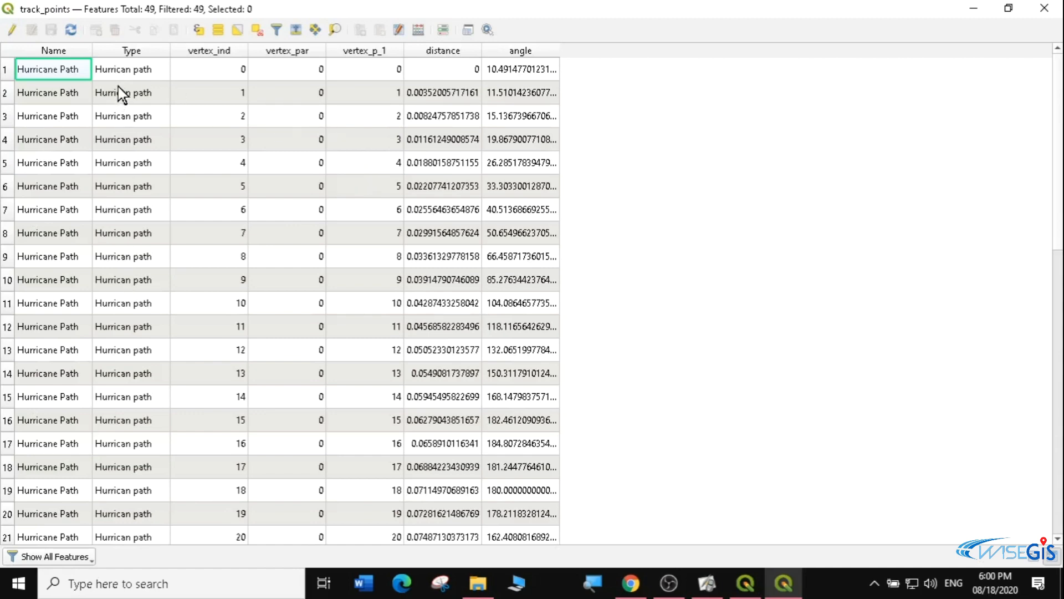
left_click(127, 51)
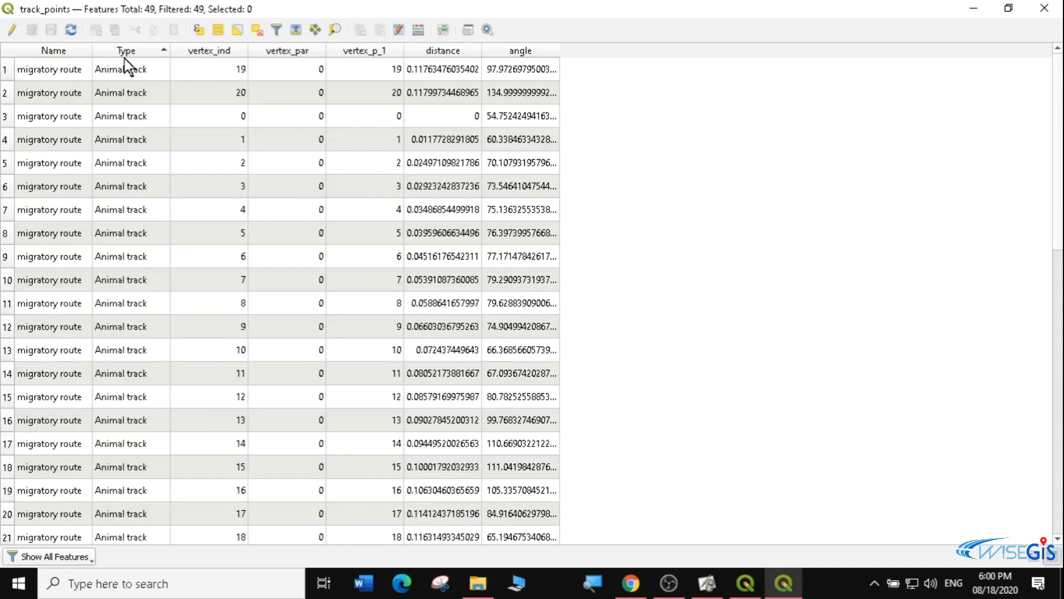
left_click(1044, 8)
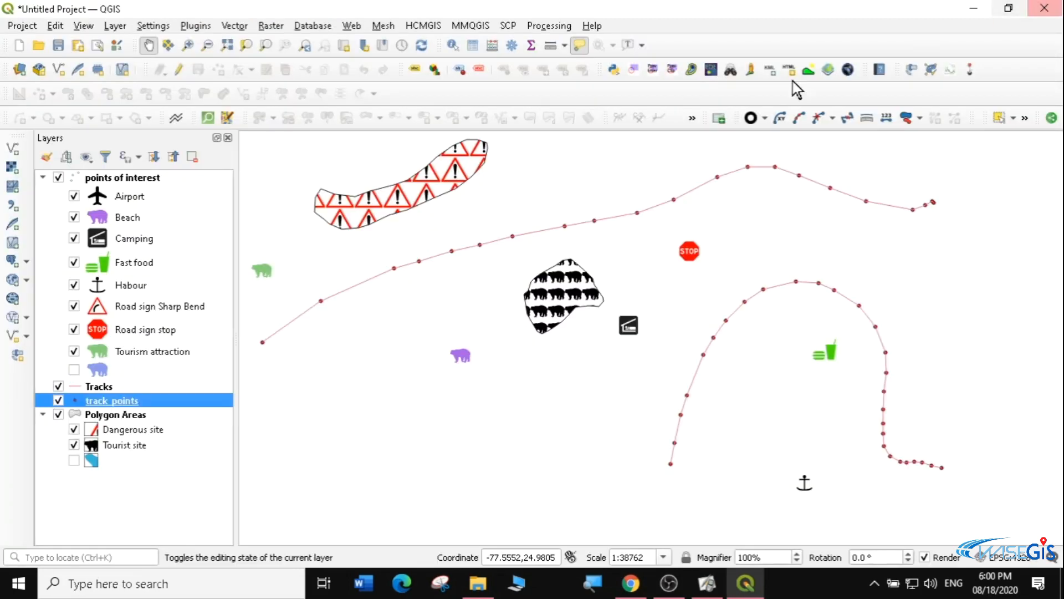
Change the track_points layer's simple marker to an SVG marker.
right_click(101, 400)
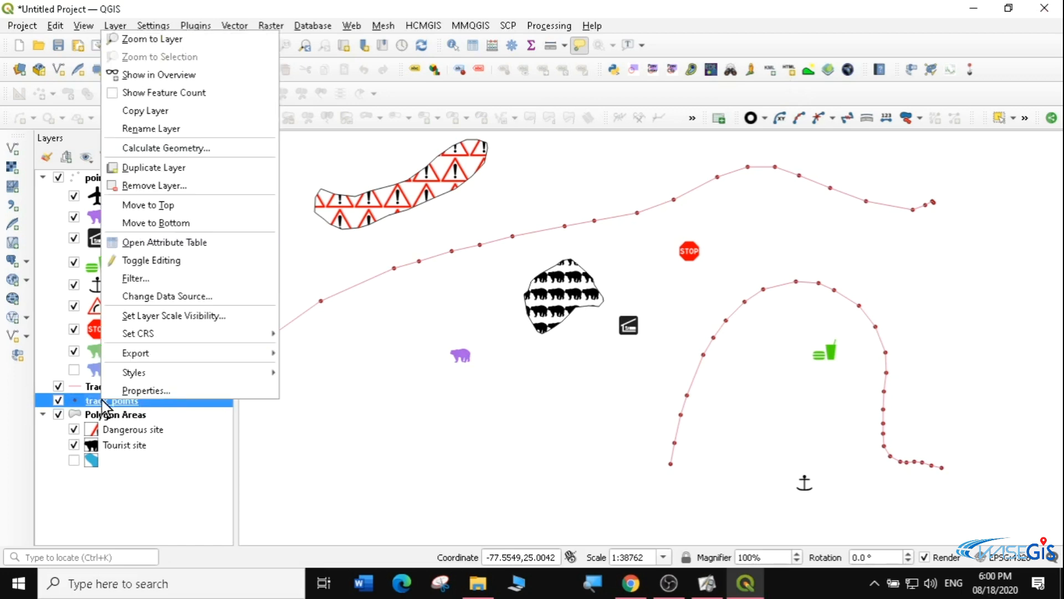
left_click(151, 395)
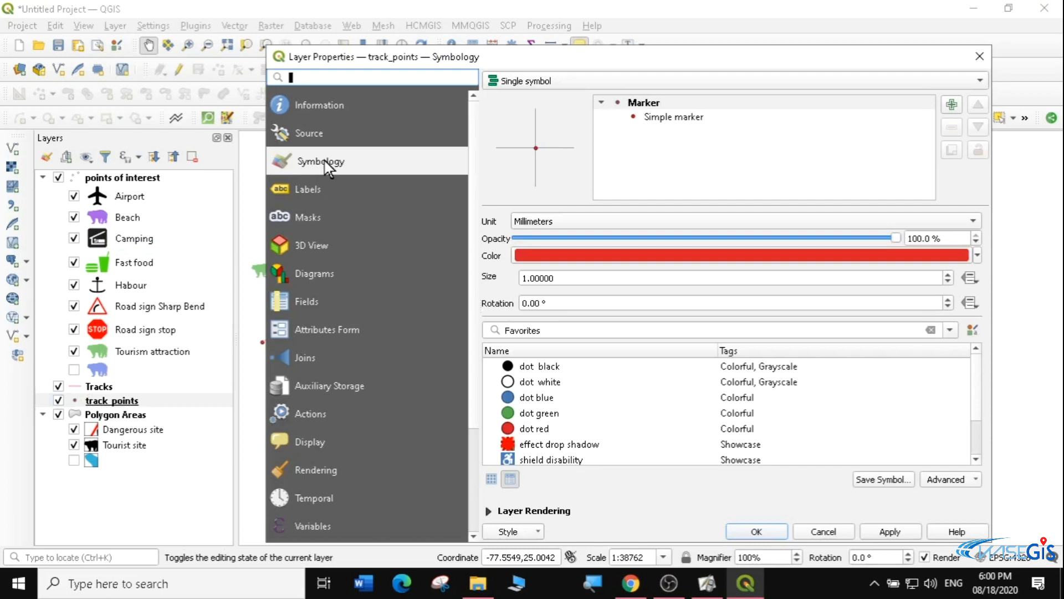
left_click(676, 117)
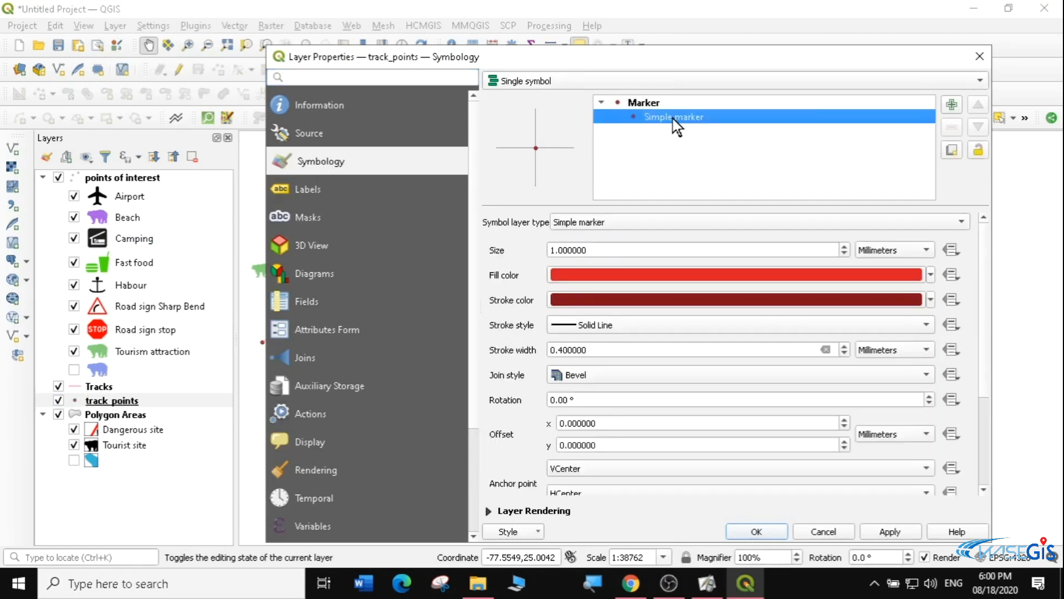
left_click(836, 221)
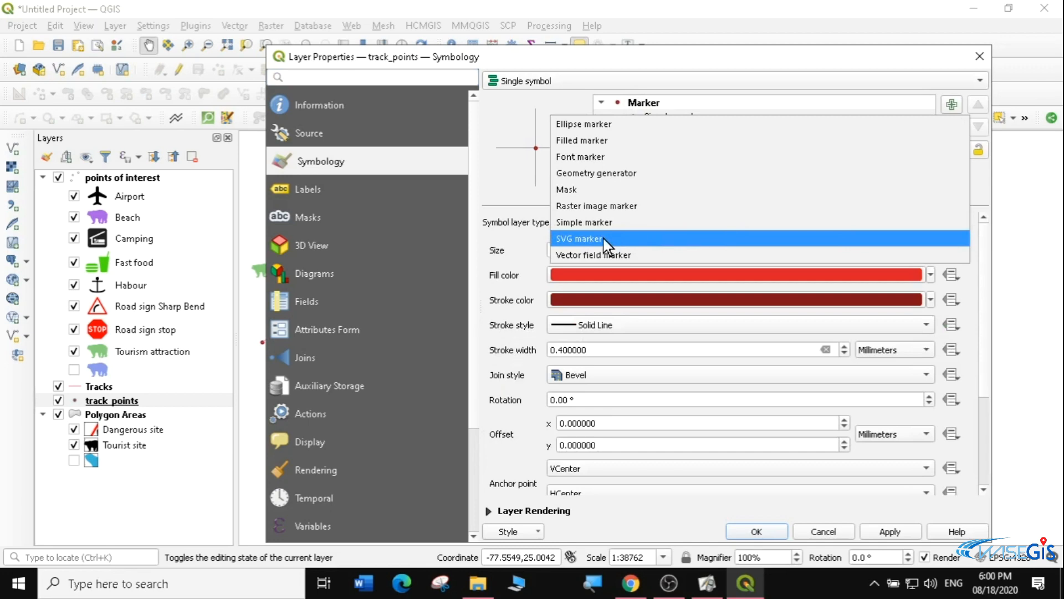
left_click(843, 239)
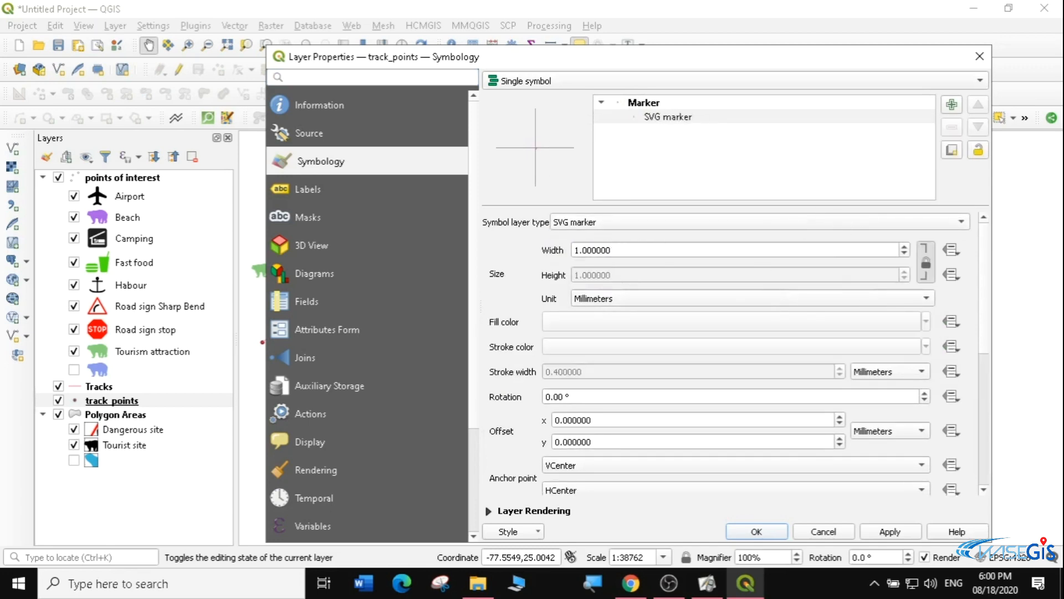
Choose Cyclone.svg from the first UNOCHA Humanitarian Icons 2018 collection as the track_points marker image.
scroll(985, 272, "down", 8)
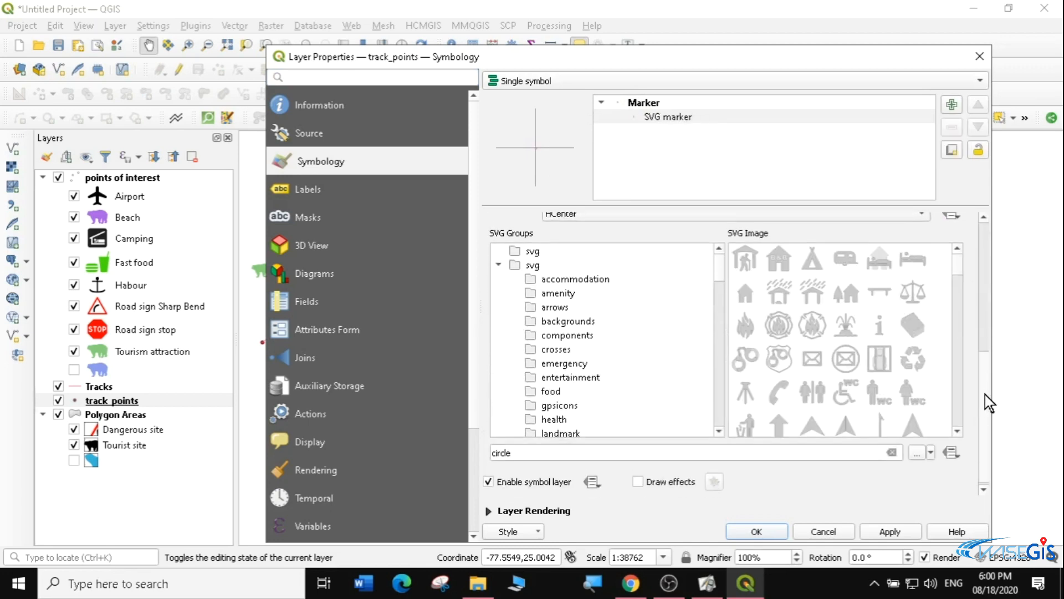
left_click_drag(724, 261, 733, 356)
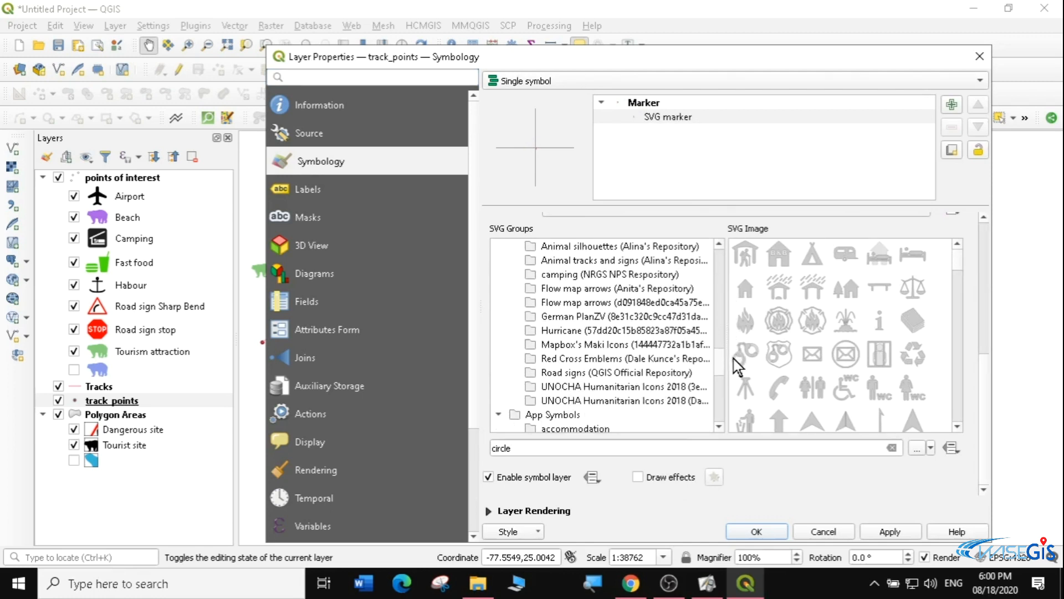
left_click(574, 386)
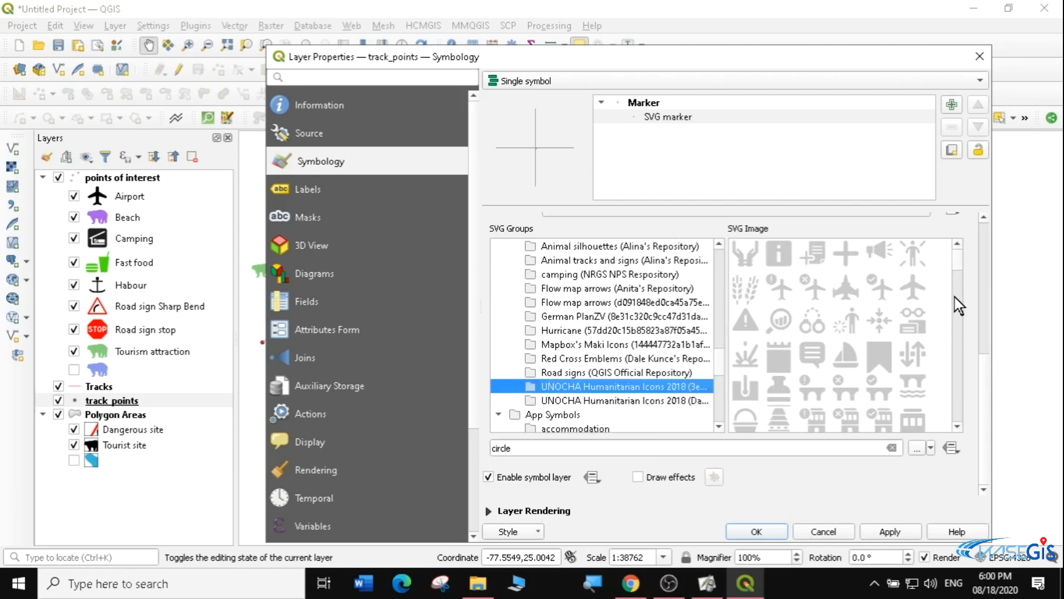
left_click_drag(957, 267, 974, 341)
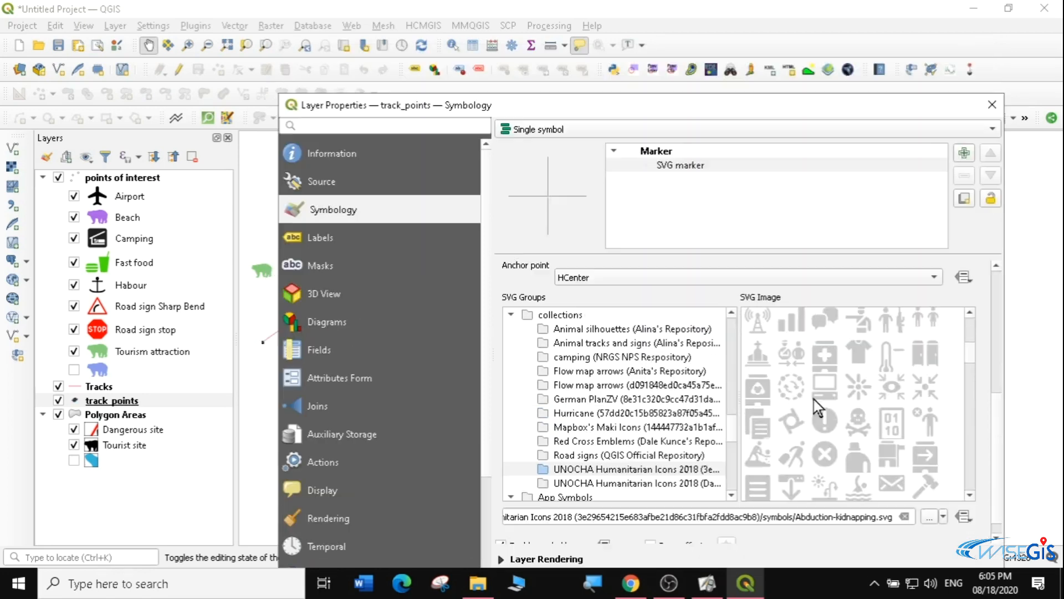
left_click(793, 422)
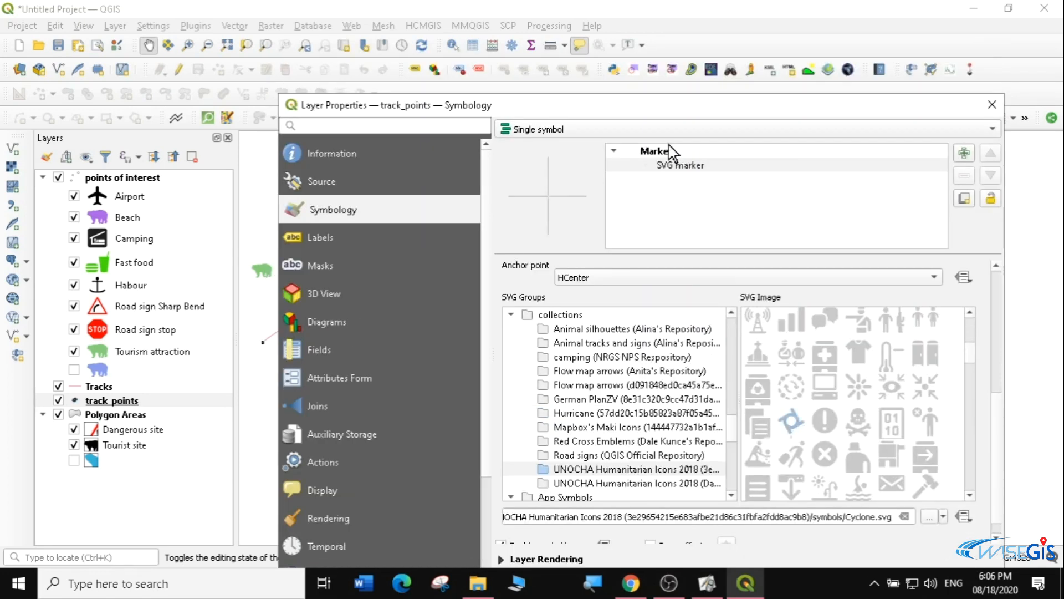
Set the fill color of the track_points SVG marker to magenta.
left_click_drag(672, 111, 670, 63)
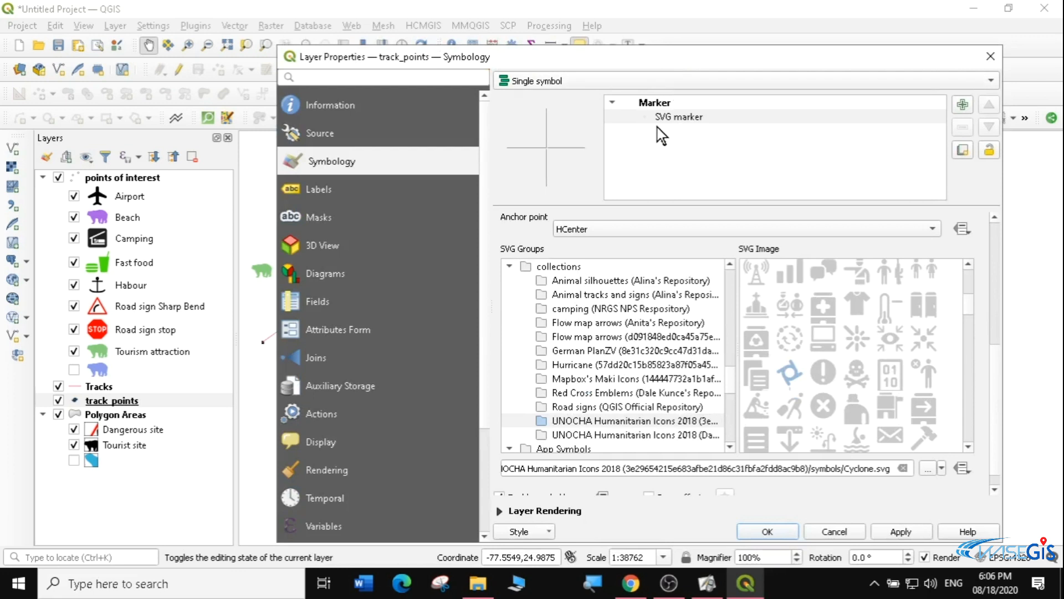
left_click_drag(969, 305, 966, 269)
scroll(995, 344, "up", 10)
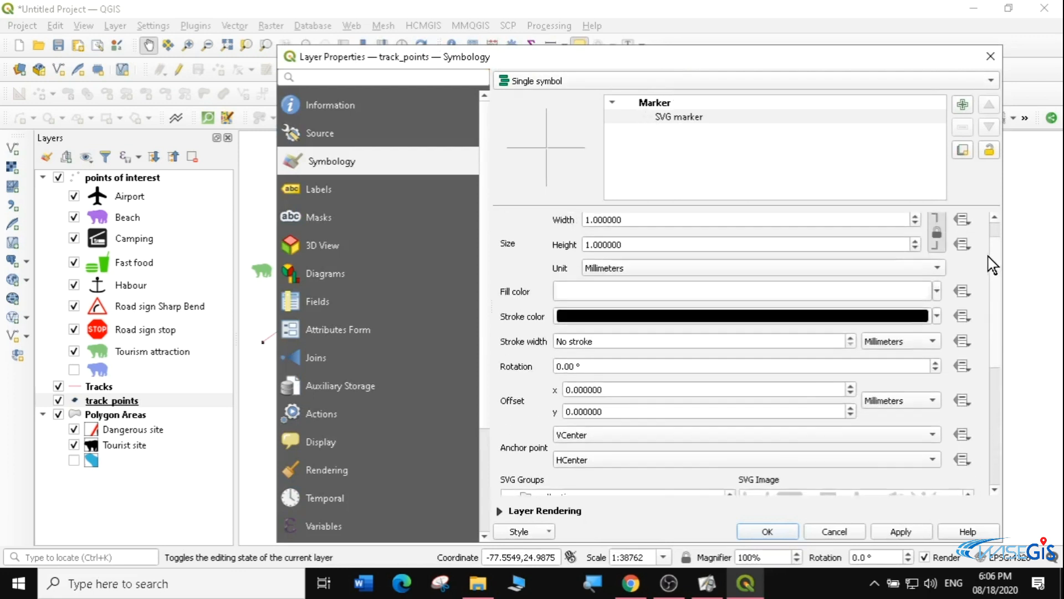
left_click(937, 321)
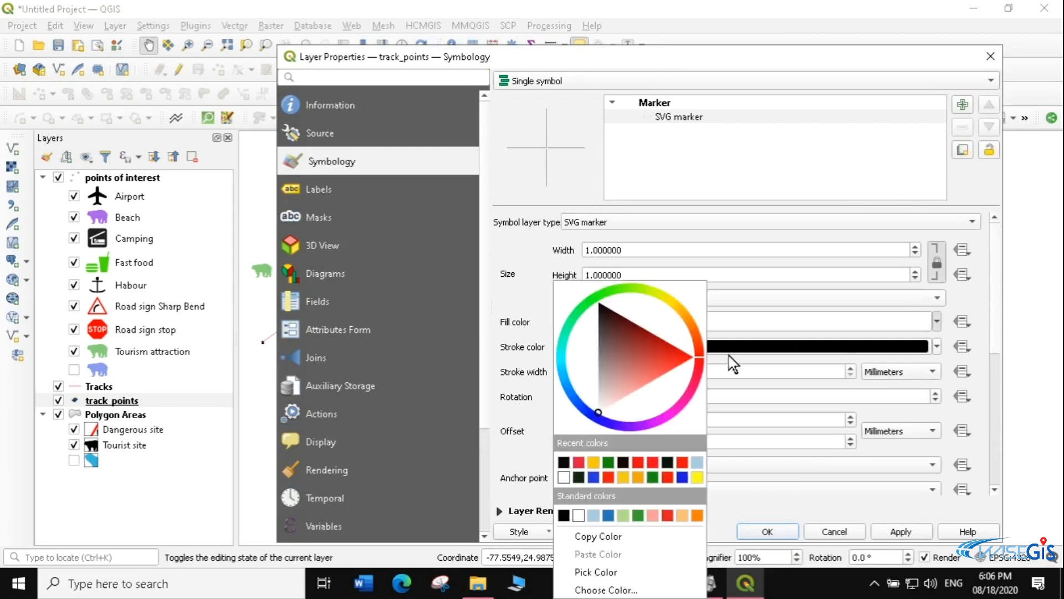
left_click(576, 401)
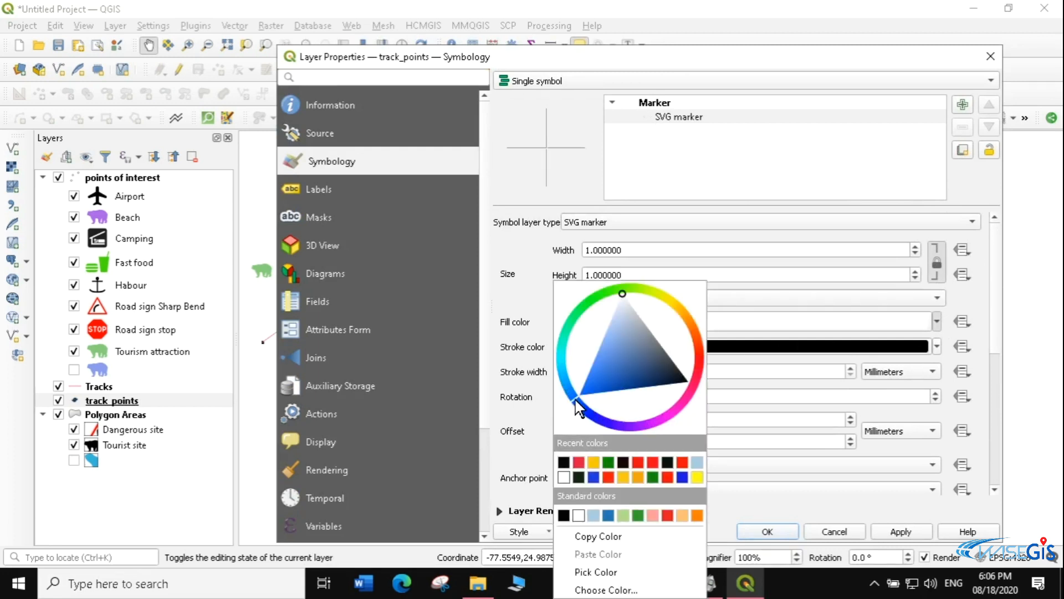
left_click_drag(579, 396, 613, 419)
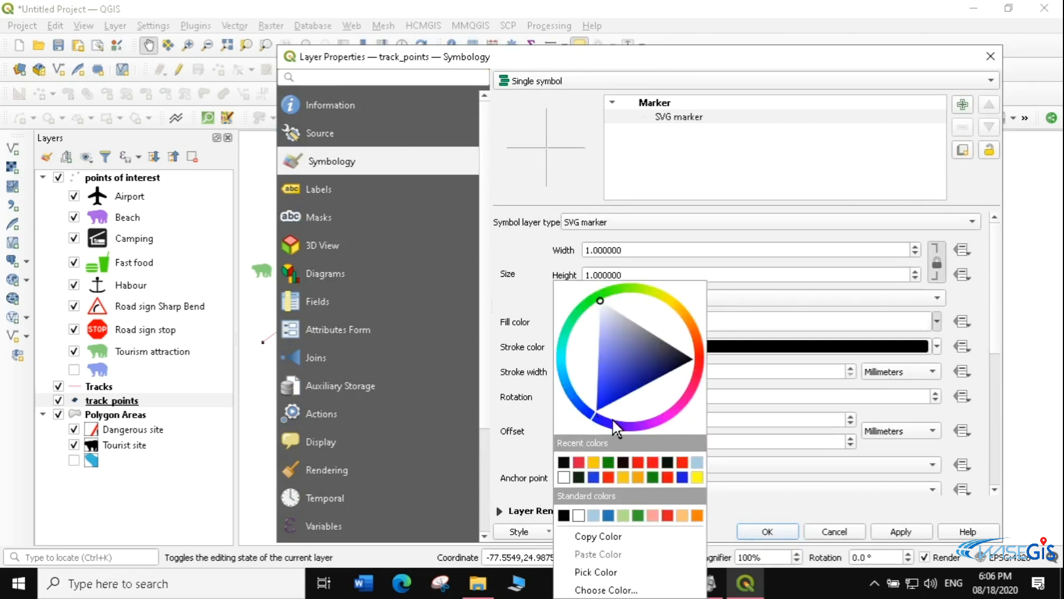
left_click(667, 424)
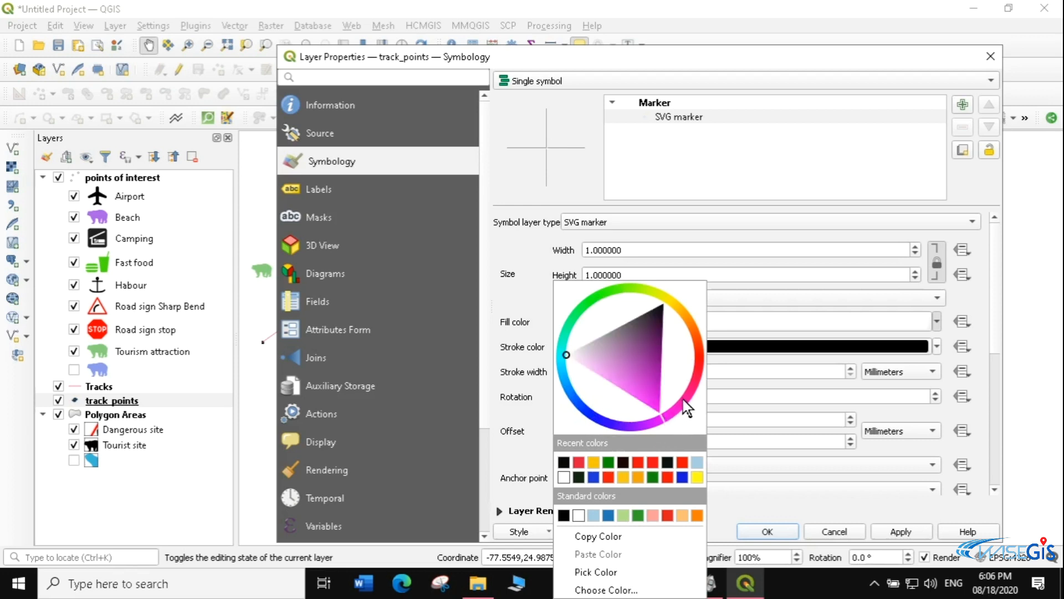
left_click(653, 404)
left_click(781, 367)
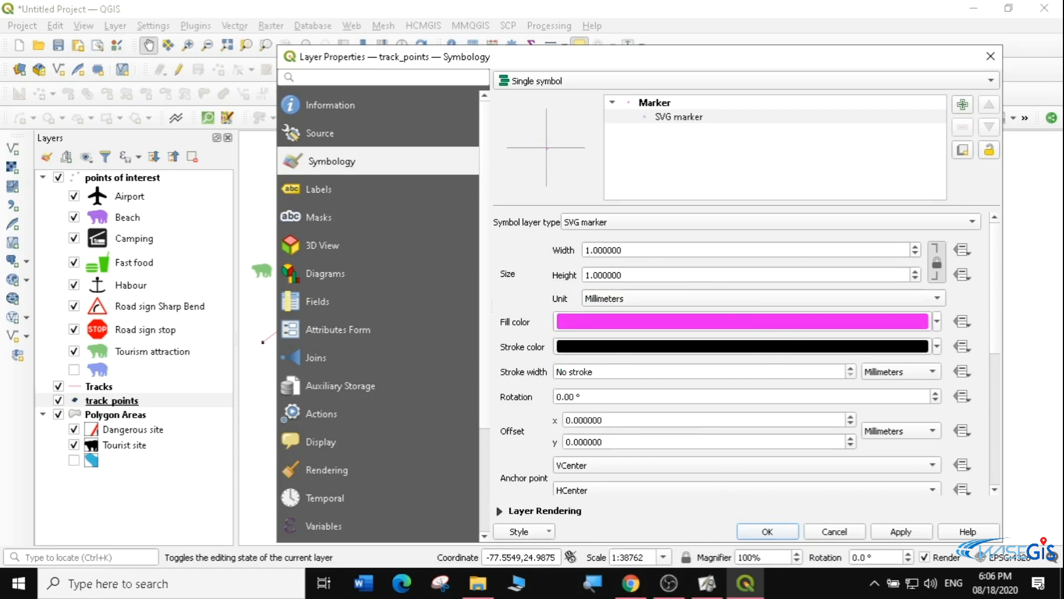
Set the SVG marker's width to 11 mm and apply the symbology to the track_points layer.
double_click(588, 250)
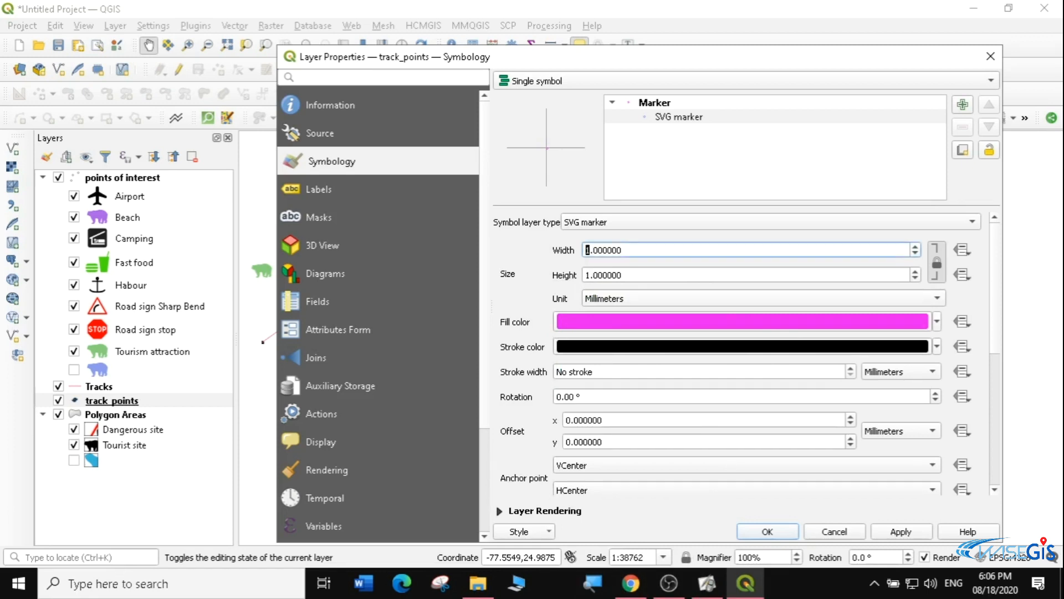
type("10")
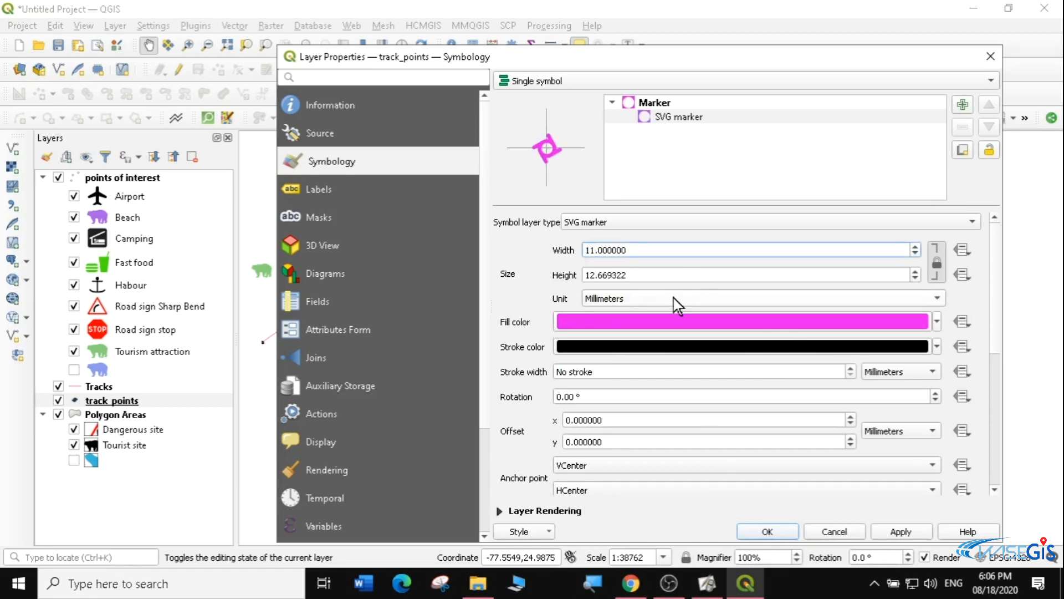
left_click(902, 534)
left_click(768, 531)
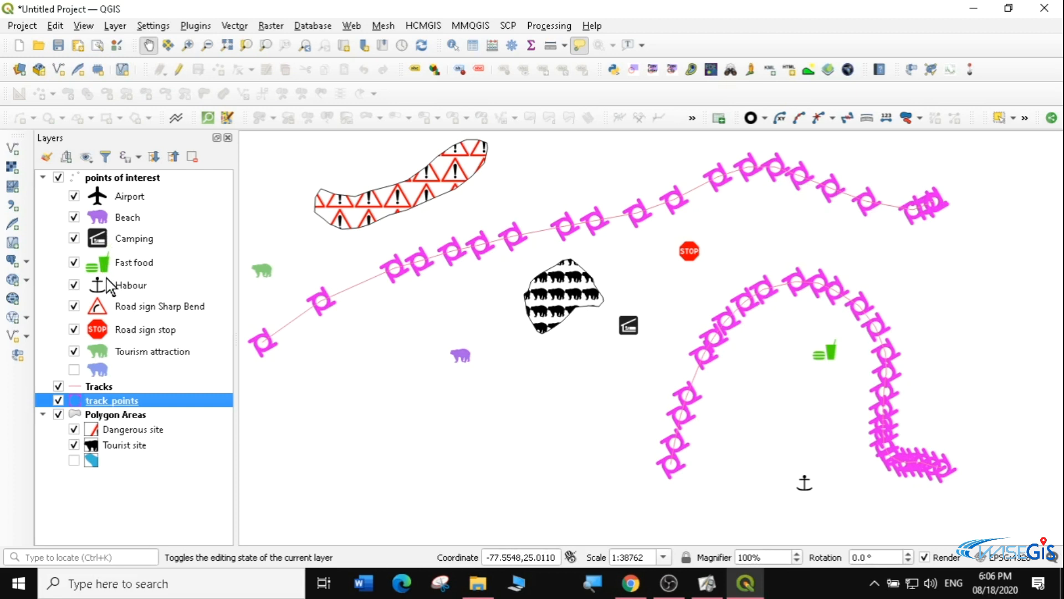
Categorize the track_points symbology by the Type field and turn off the all other values category.
right_click(92, 400)
mouse_move(172, 341)
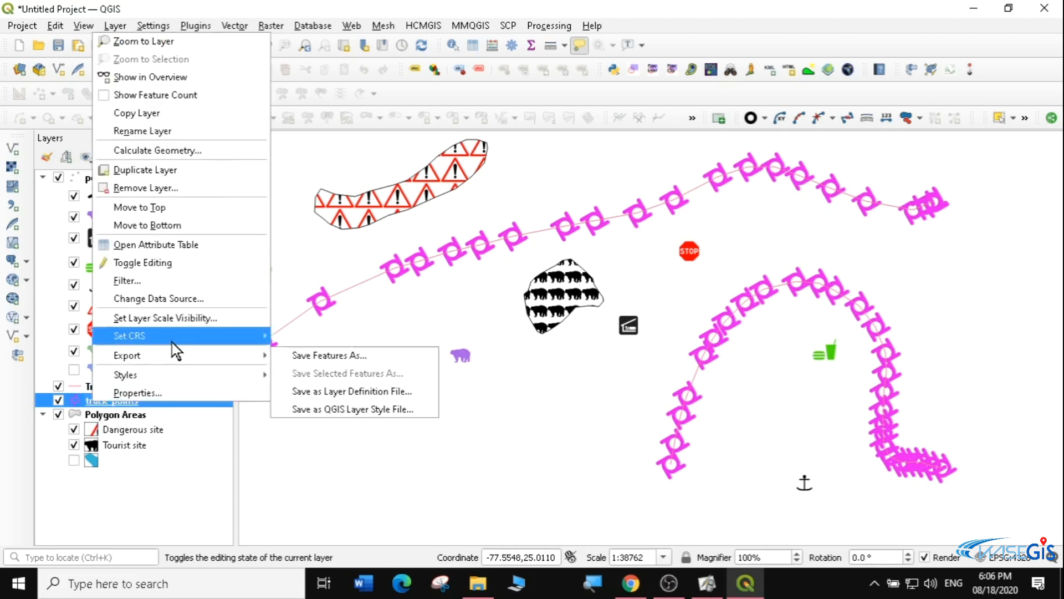
left_click(163, 391)
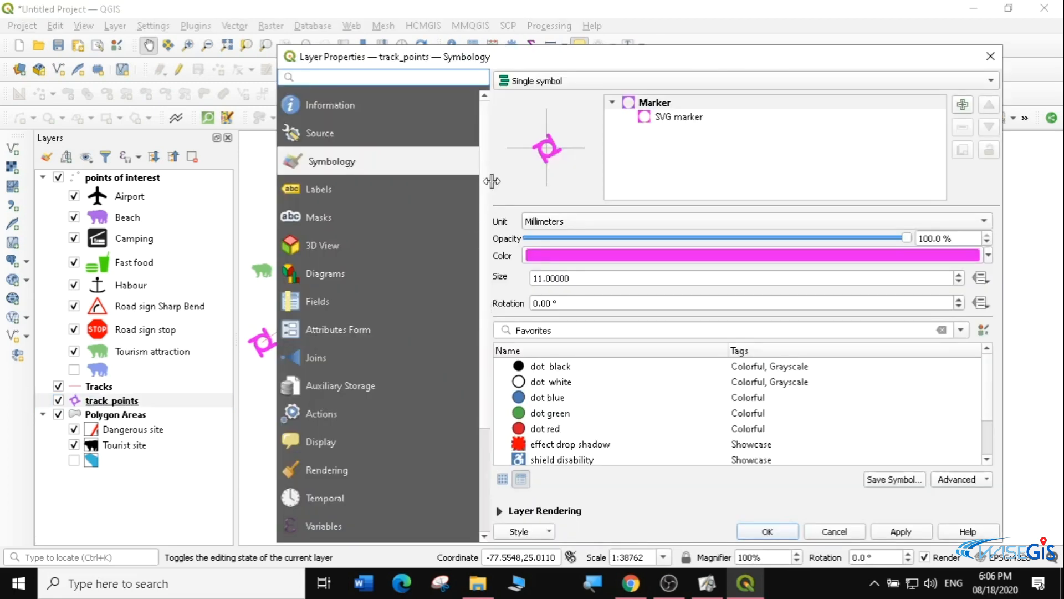
left_click(567, 81)
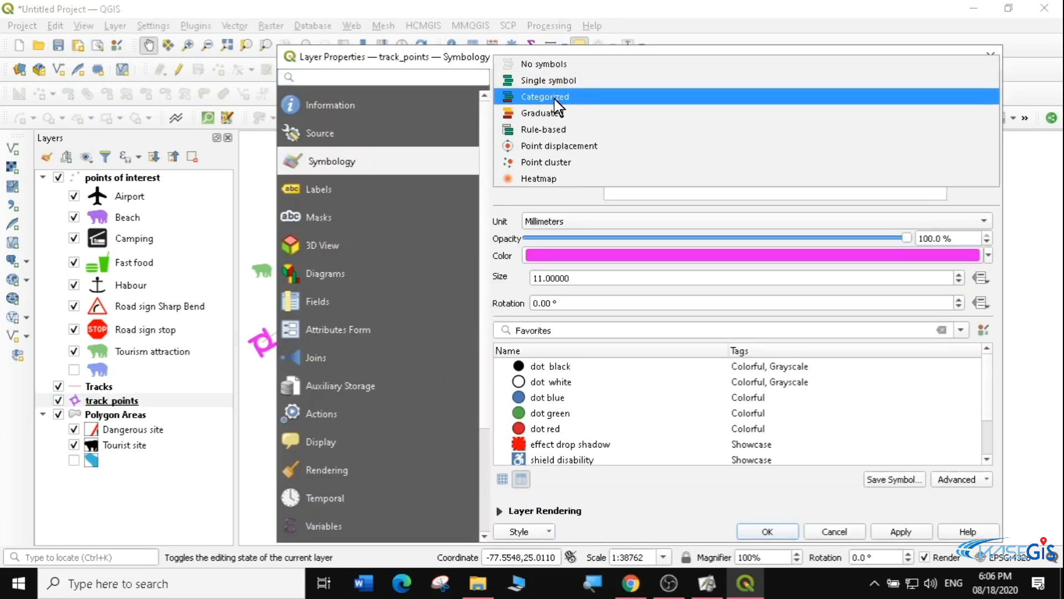
left_click(560, 100)
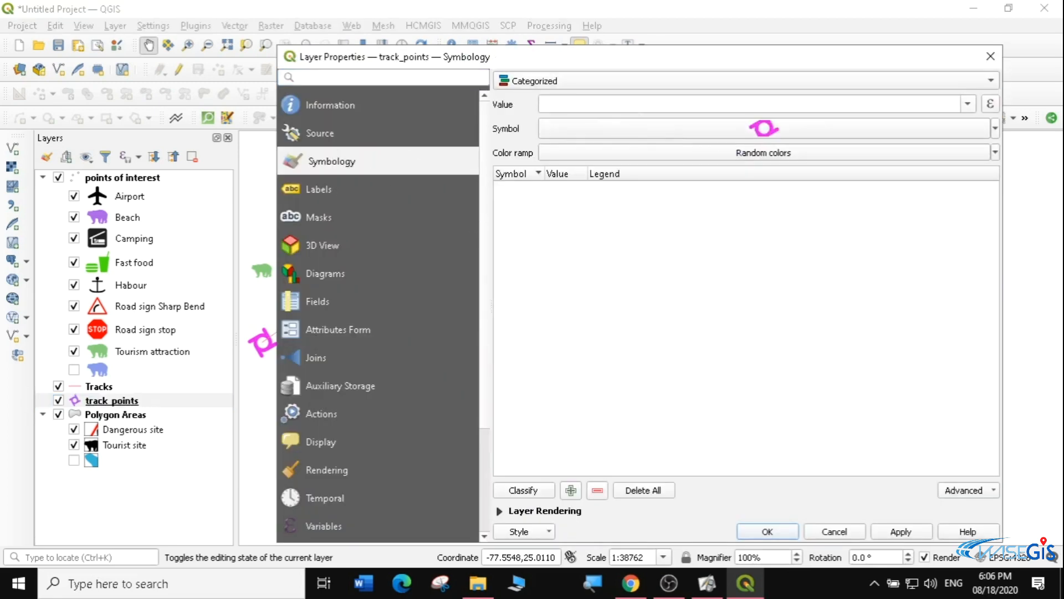
left_click(968, 104)
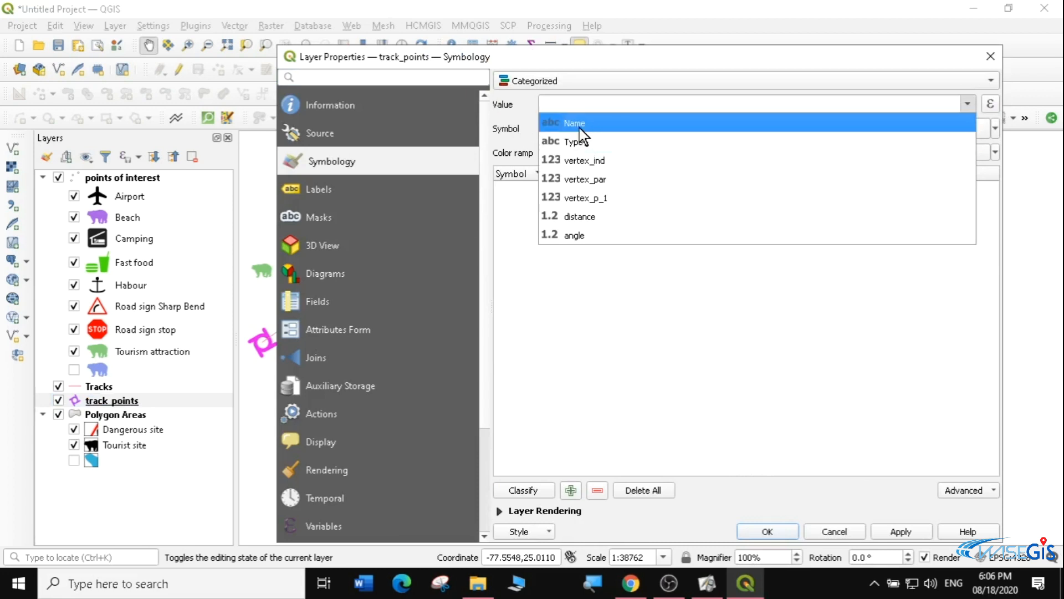
left_click(589, 144)
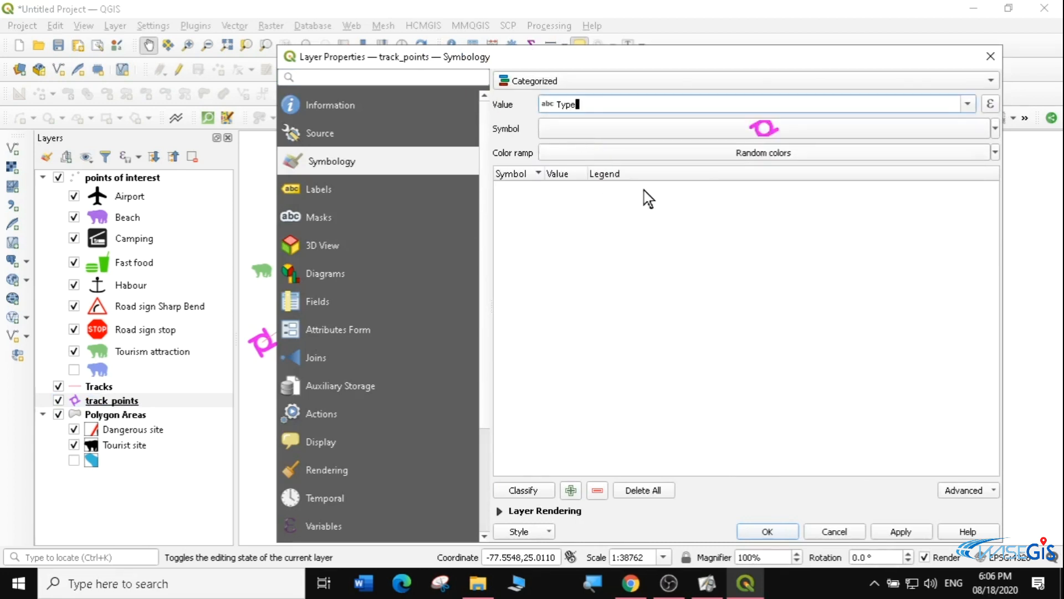
left_click(521, 491)
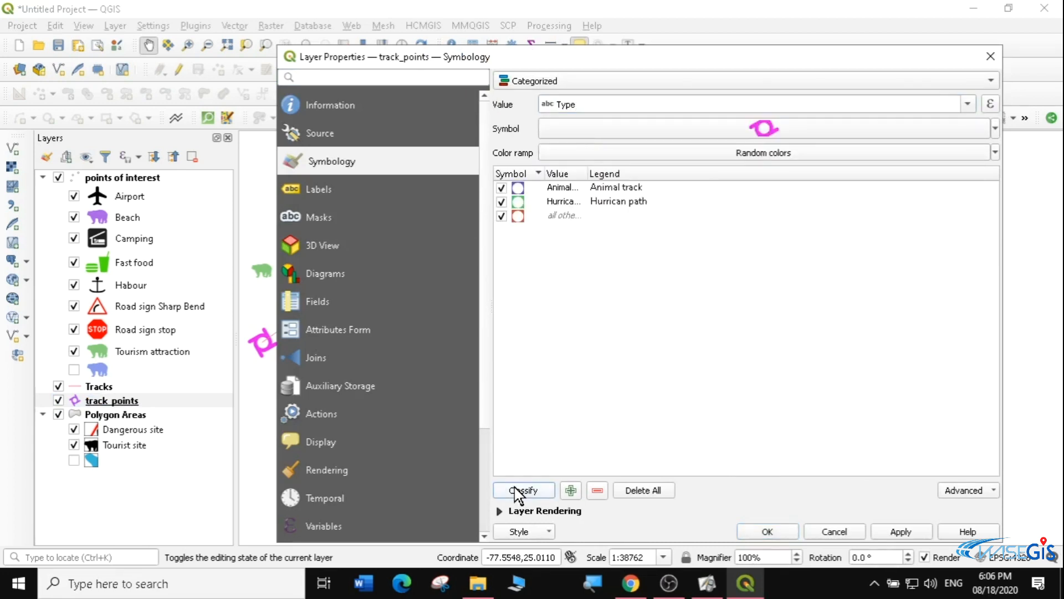
left_click(501, 216)
left_click_drag(591, 172, 779, 172)
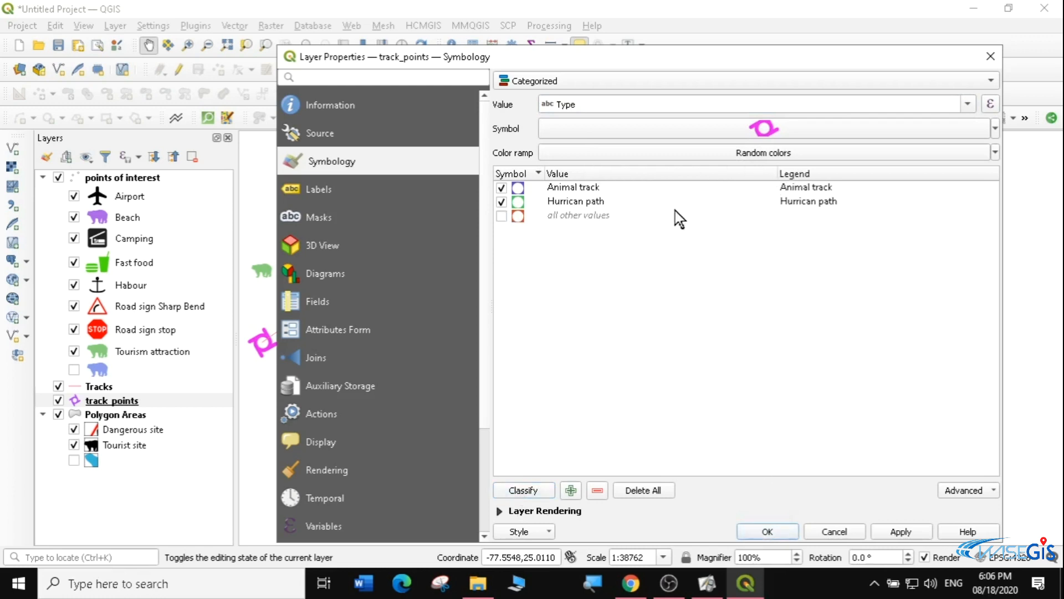
Change the Animal track category's SVG marker to a clawed paw print from the Animal tracks and signs collection.
left_click(581, 191)
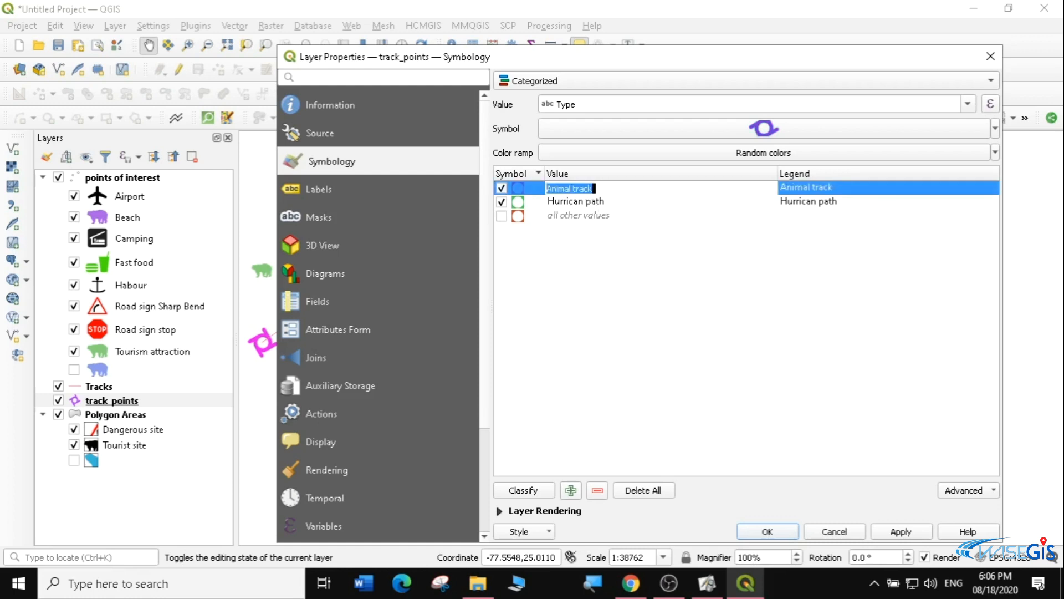
double_click(518, 190)
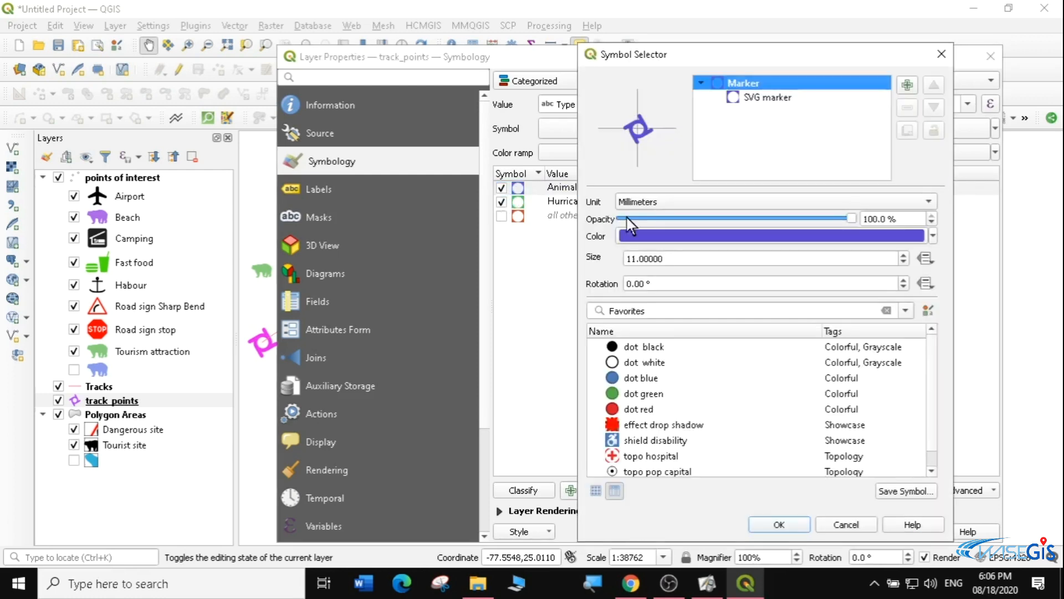
left_click(741, 100)
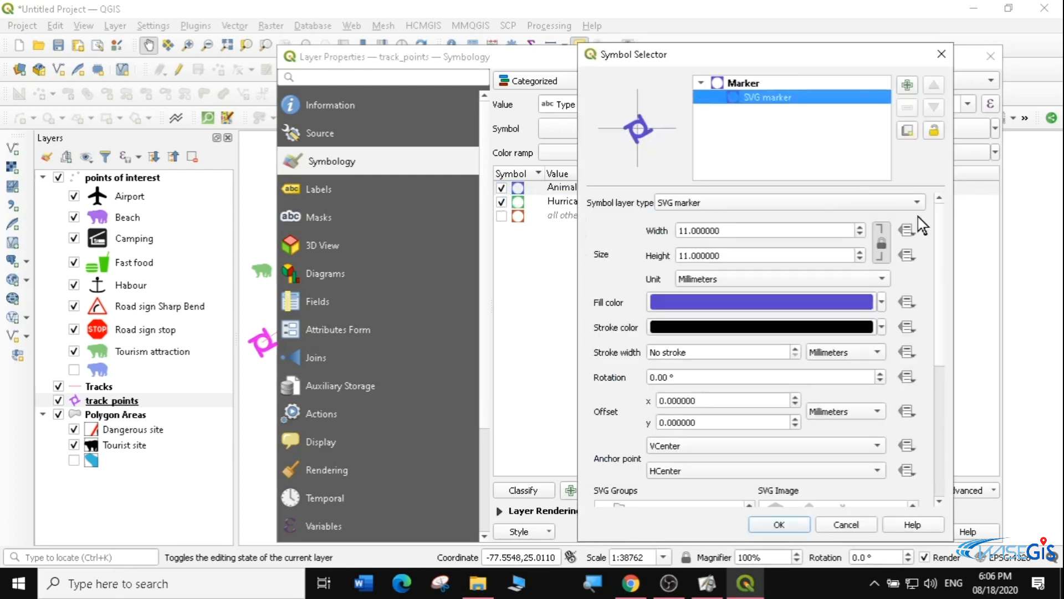
left_click_drag(944, 237, 955, 338)
scroll(746, 338, "down", 4)
scroll(753, 366, "up", 4)
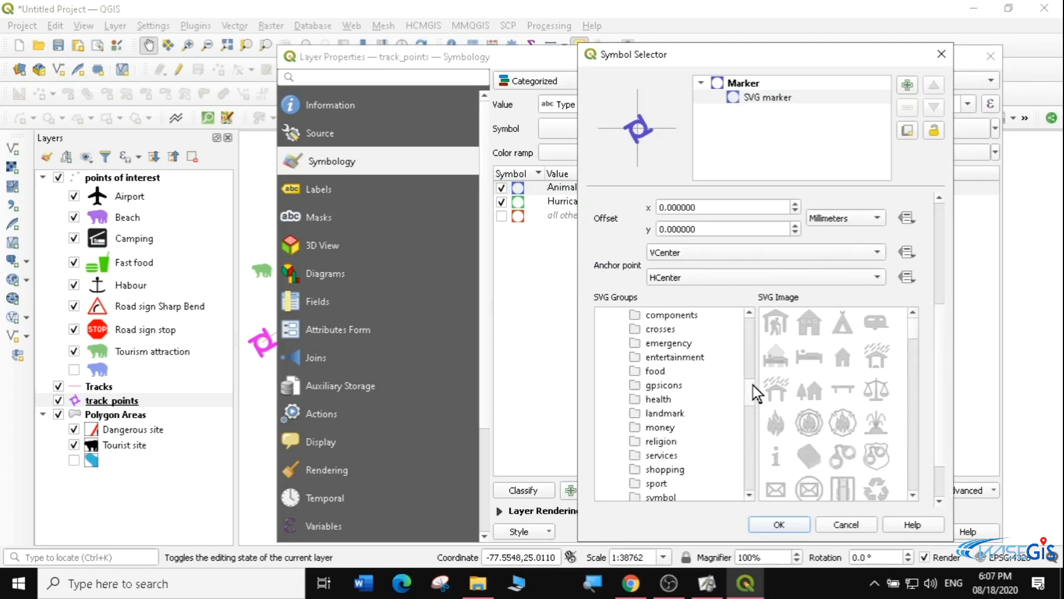
left_click_drag(753, 375, 751, 414)
left_click(691, 398)
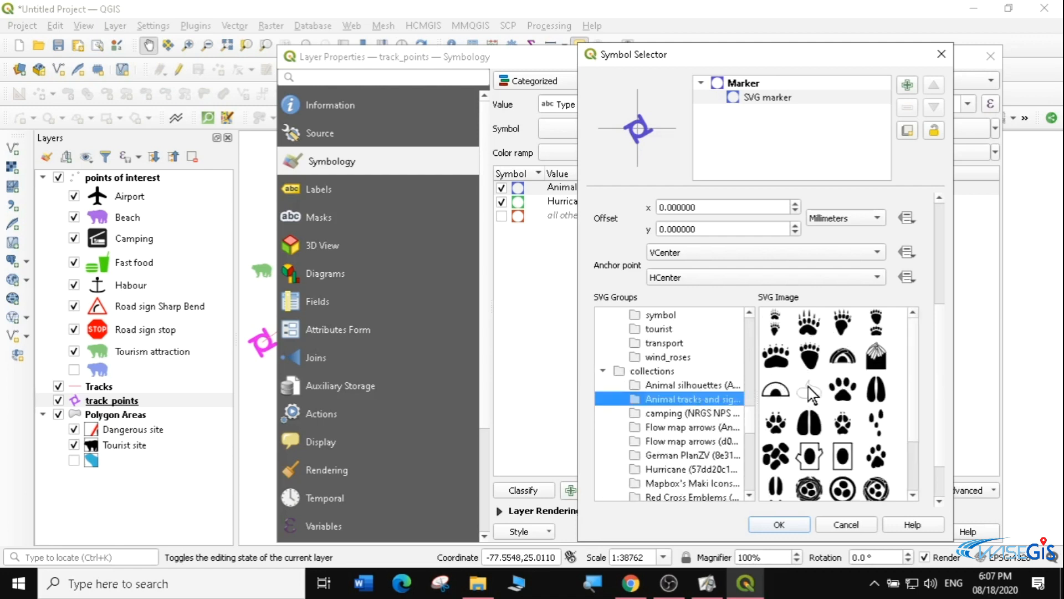
left_click(777, 425)
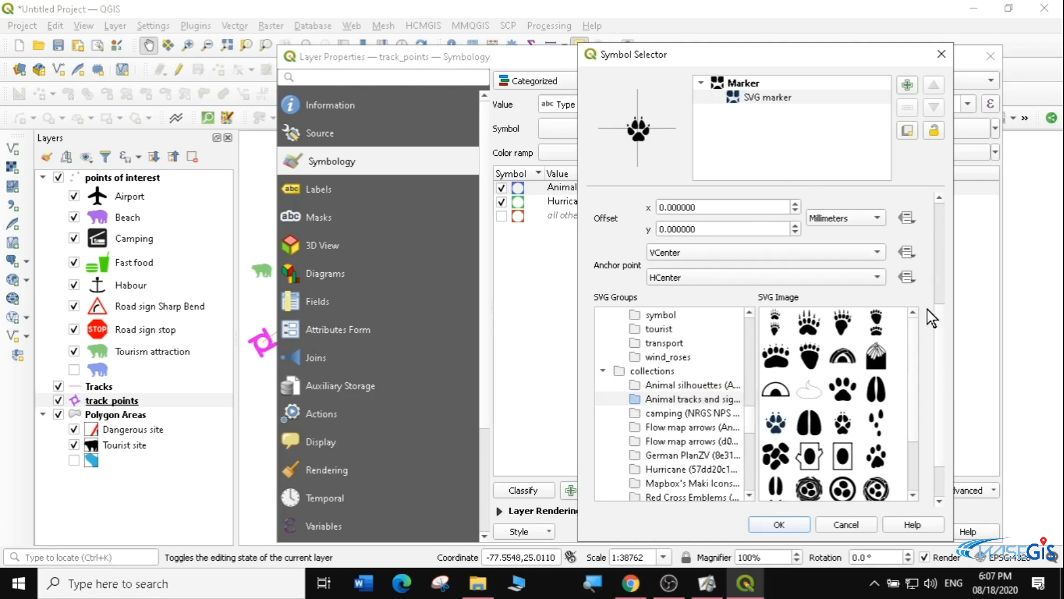
Rotate the Animal track paw marker to 90° and apply it, checking the symbols on the map.
left_click_drag(941, 337, 941, 264)
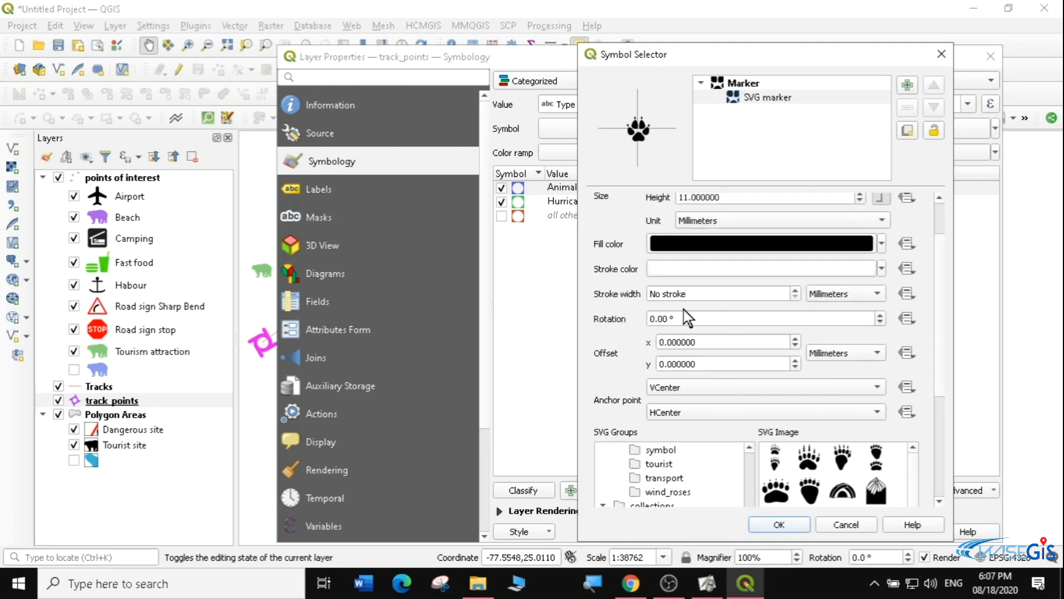
left_click(652, 319)
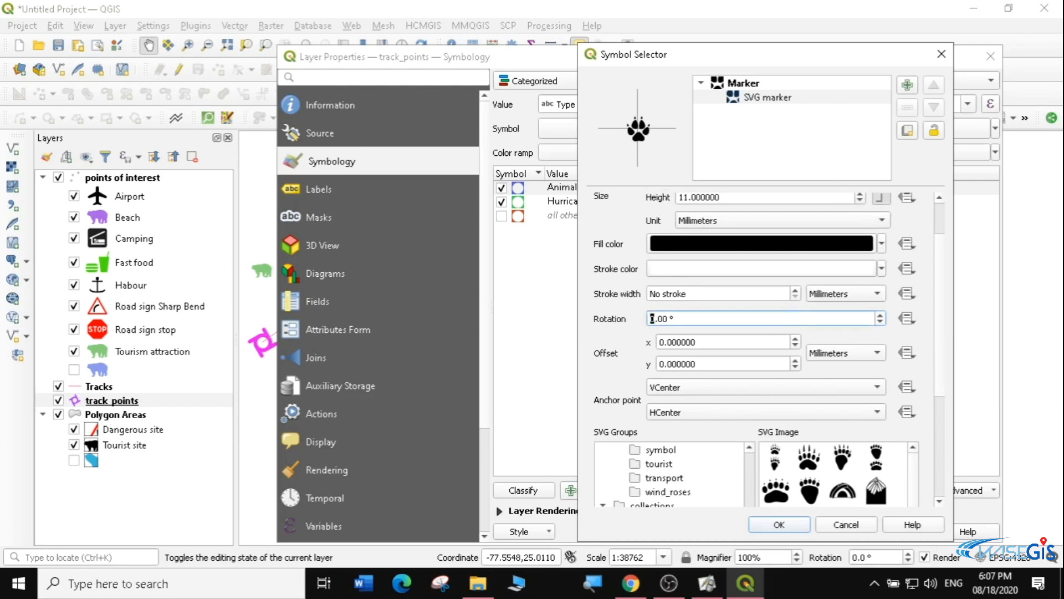
type("9")
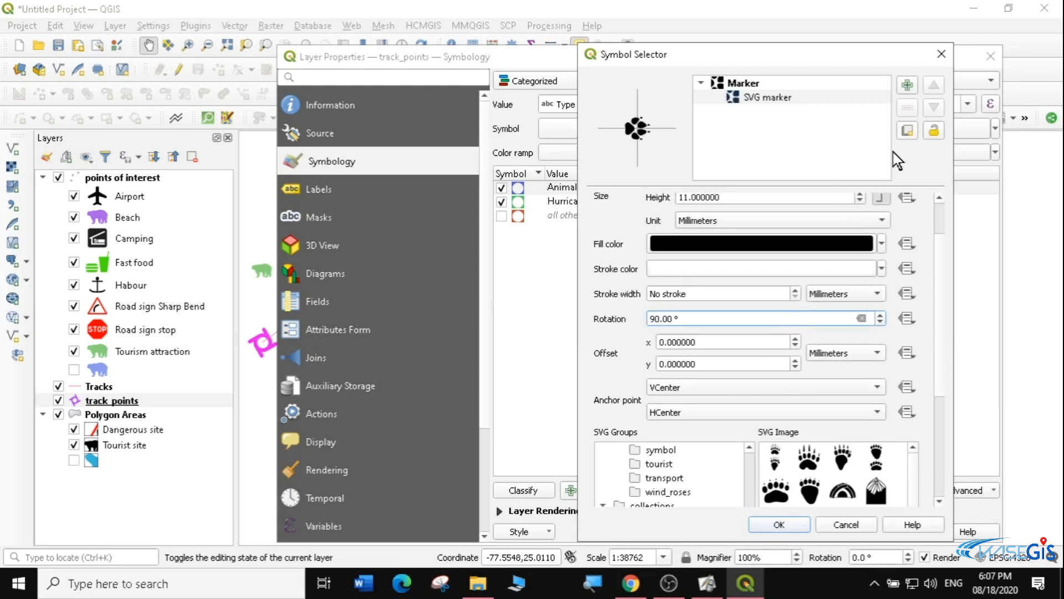
left_click(791, 524)
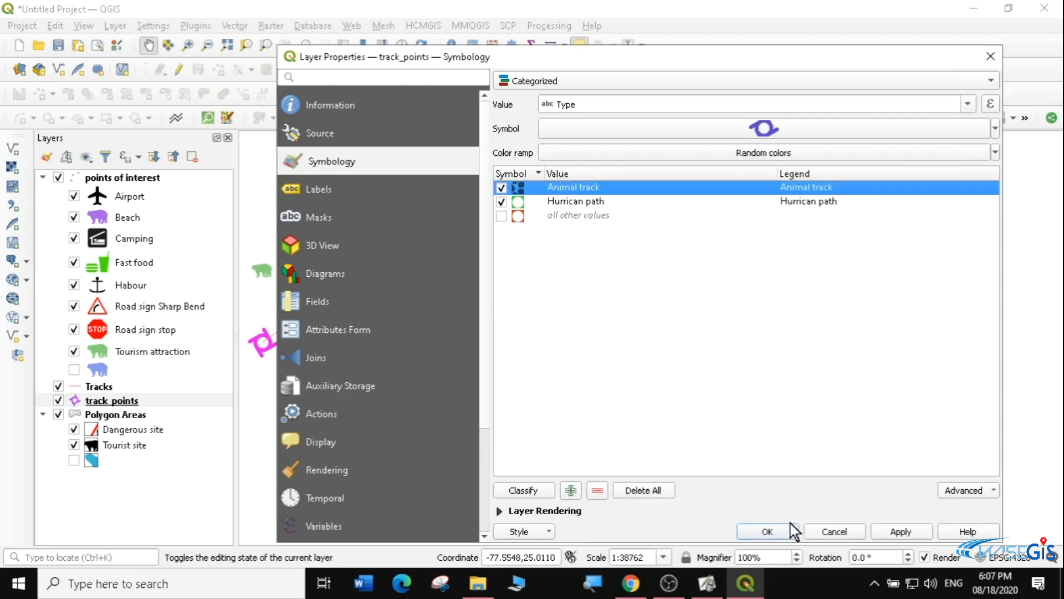
left_click(912, 532)
left_click_drag(760, 63, 744, 412)
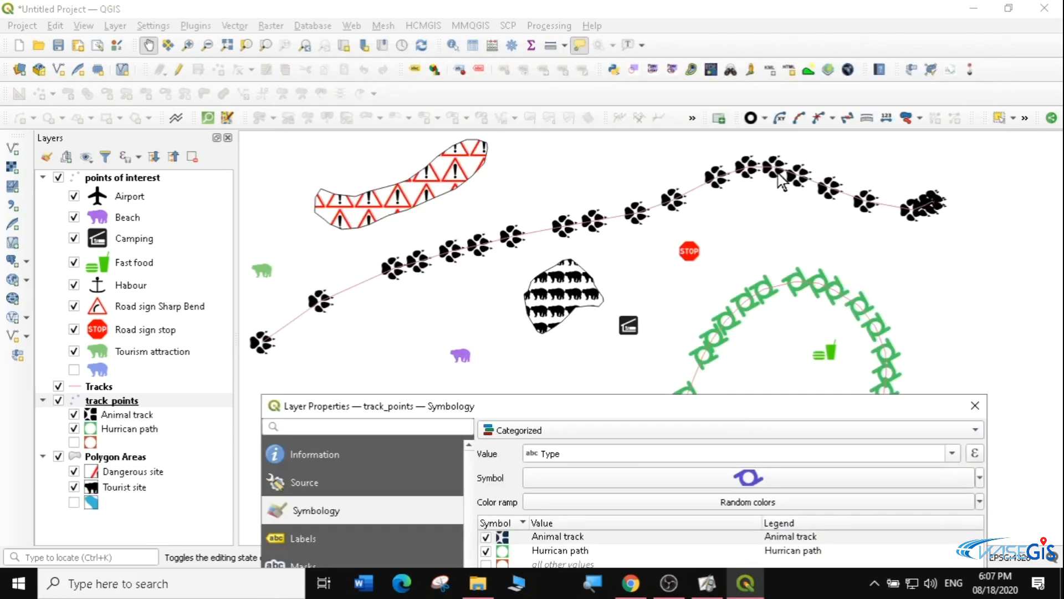
left_click_drag(684, 404, 692, 78)
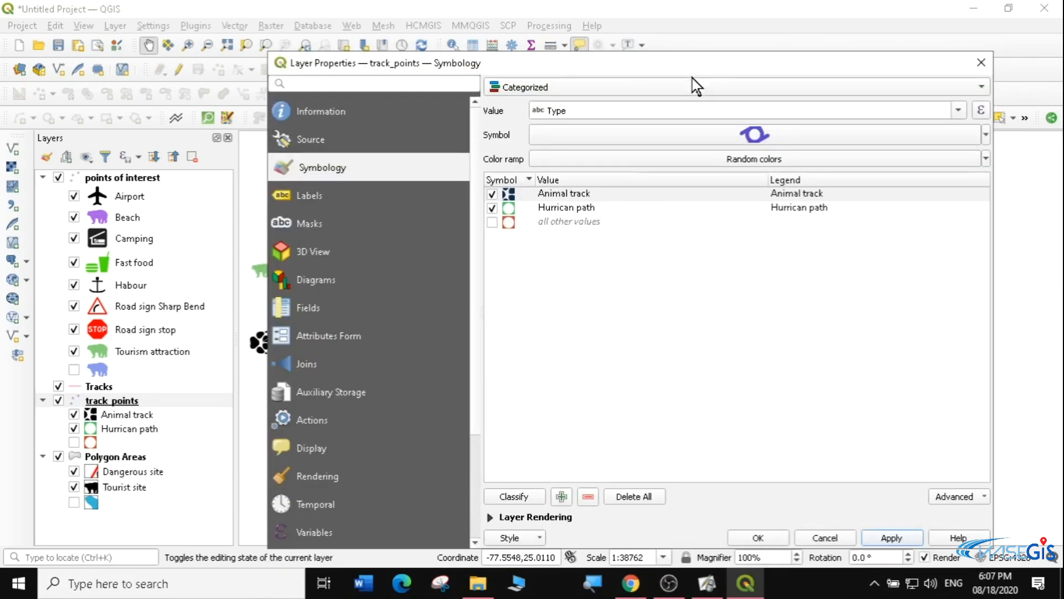
Change the Hurrican path category's marker to hurricane.svg from the Hurricane collection and apply the track_points symbology.
double_click(509, 210)
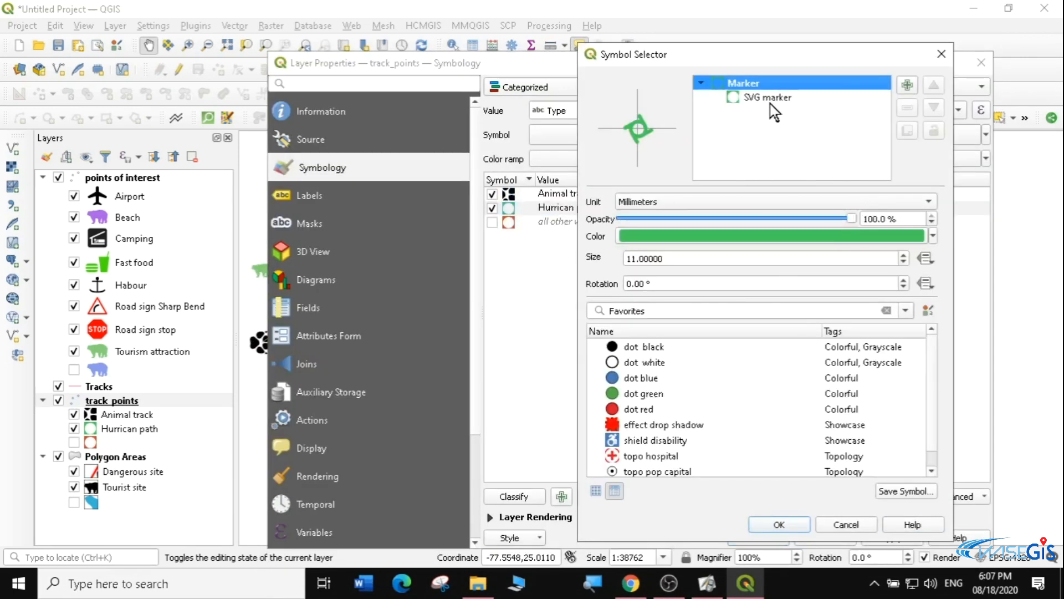
left_click(770, 103)
scroll(946, 280, "down", 5)
left_click_drag(751, 294, 757, 380)
left_click(679, 377)
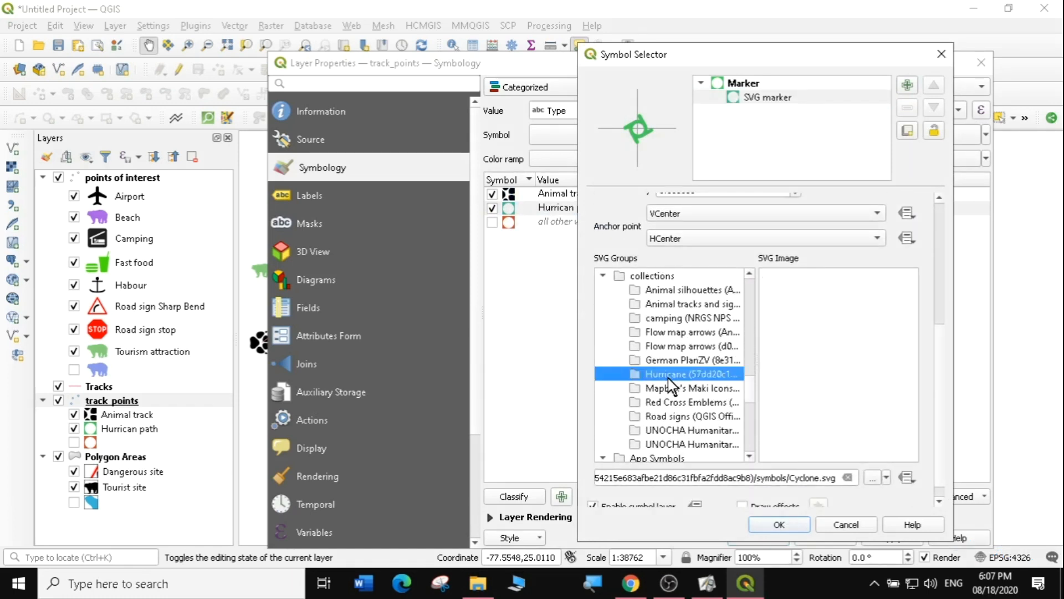
left_click(776, 283)
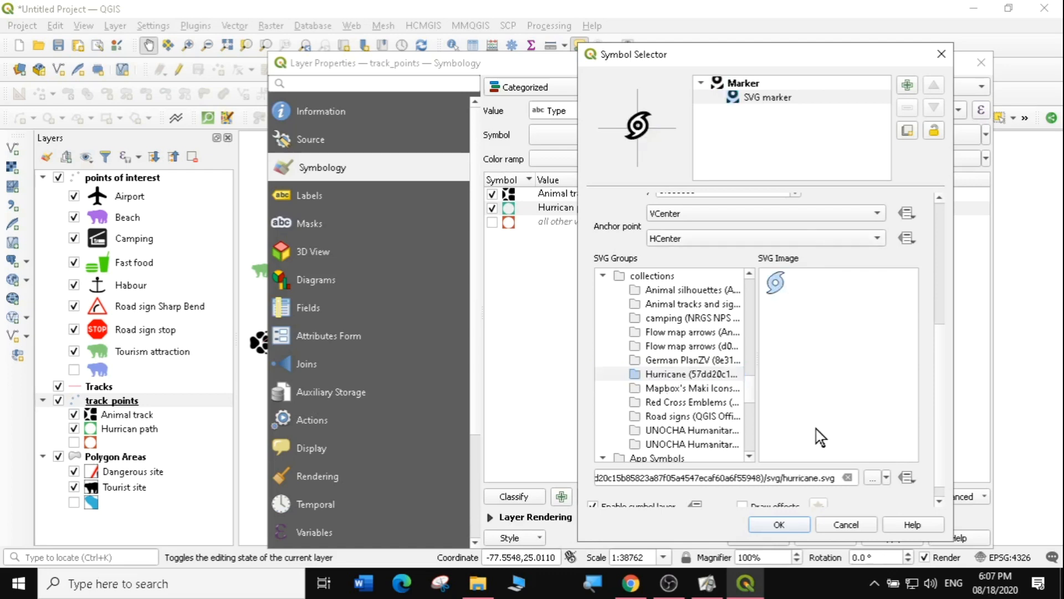
left_click(779, 524)
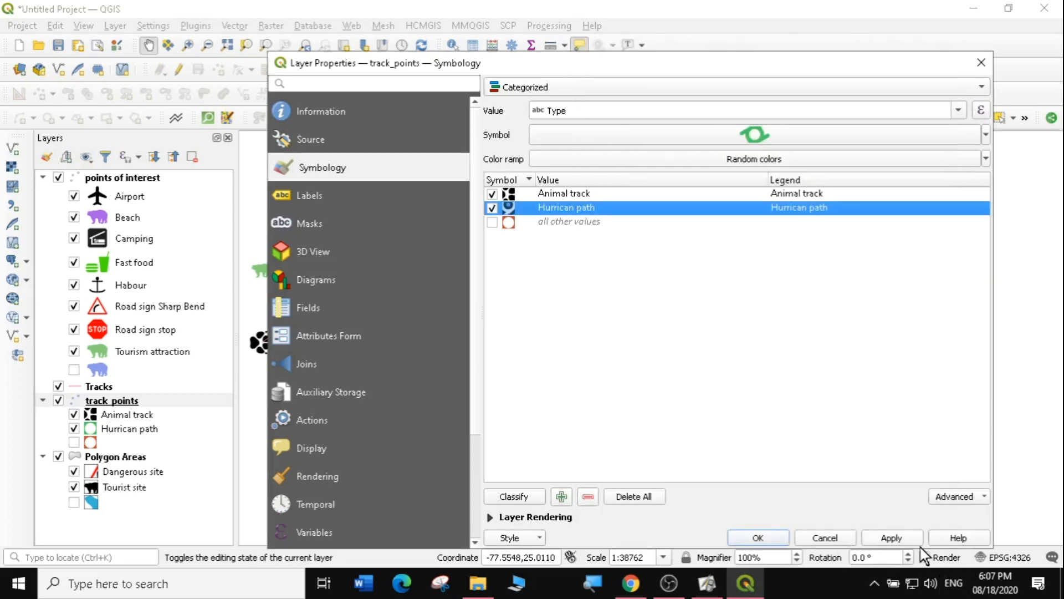
left_click(894, 539)
left_click(763, 537)
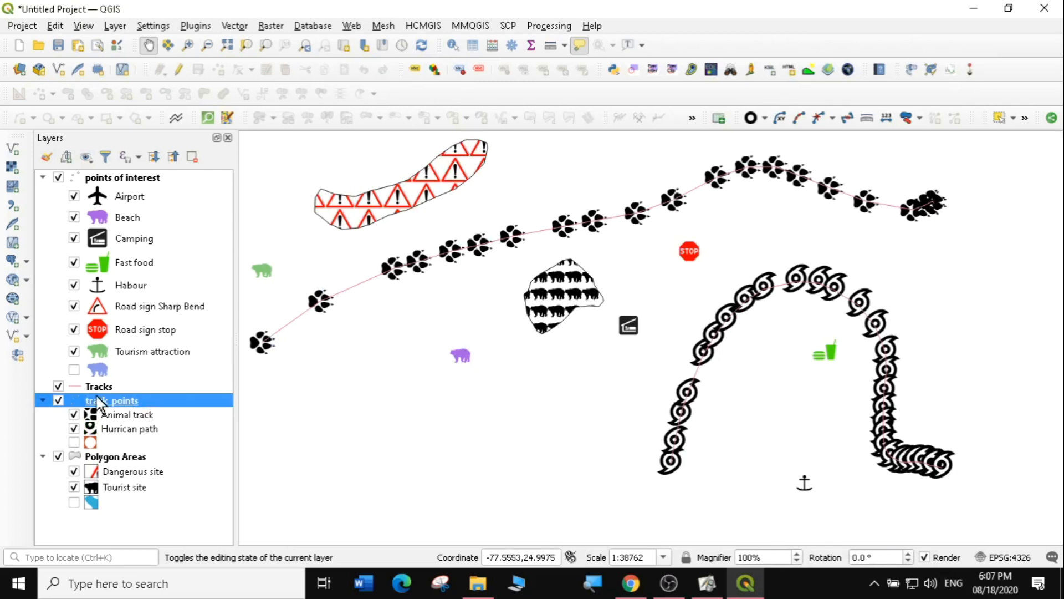
Set the stroke color of the Hurrican path category's SVG marker to red and apply it to the track_points layer.
double_click(91, 430)
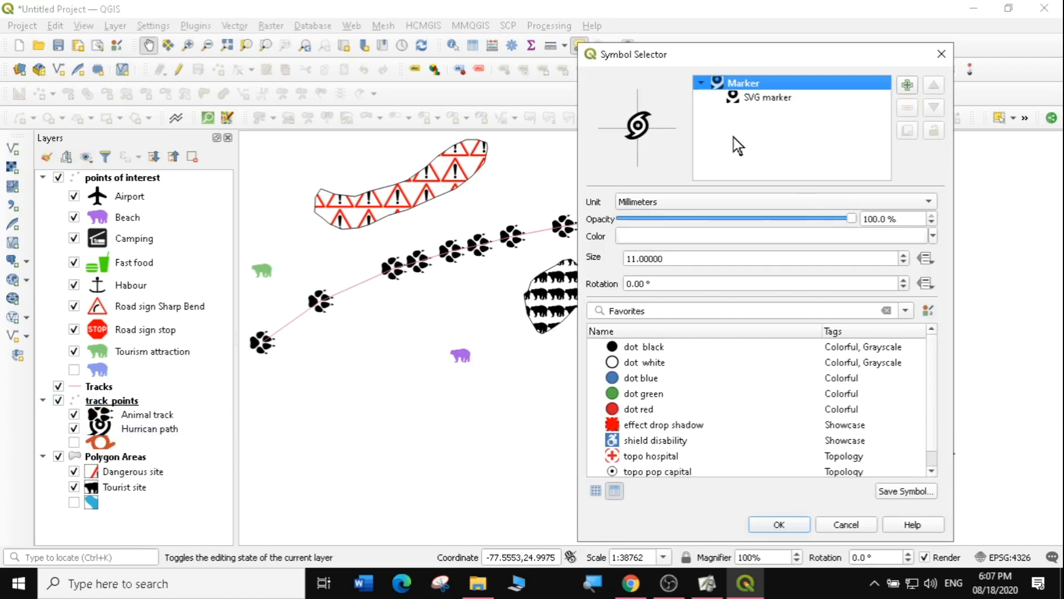
left_click(748, 98)
left_click(881, 329)
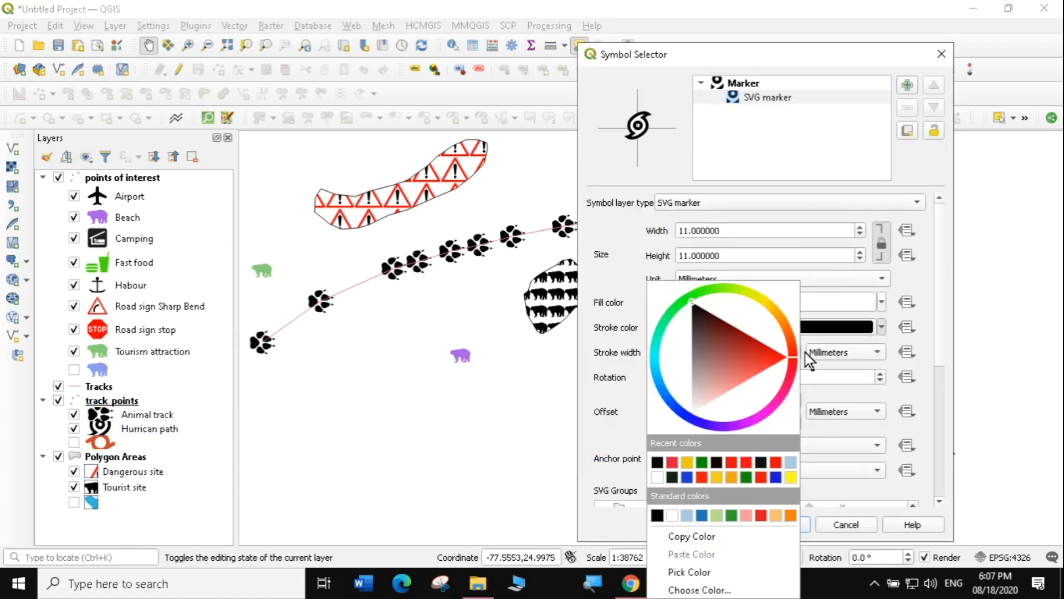
left_click(782, 359)
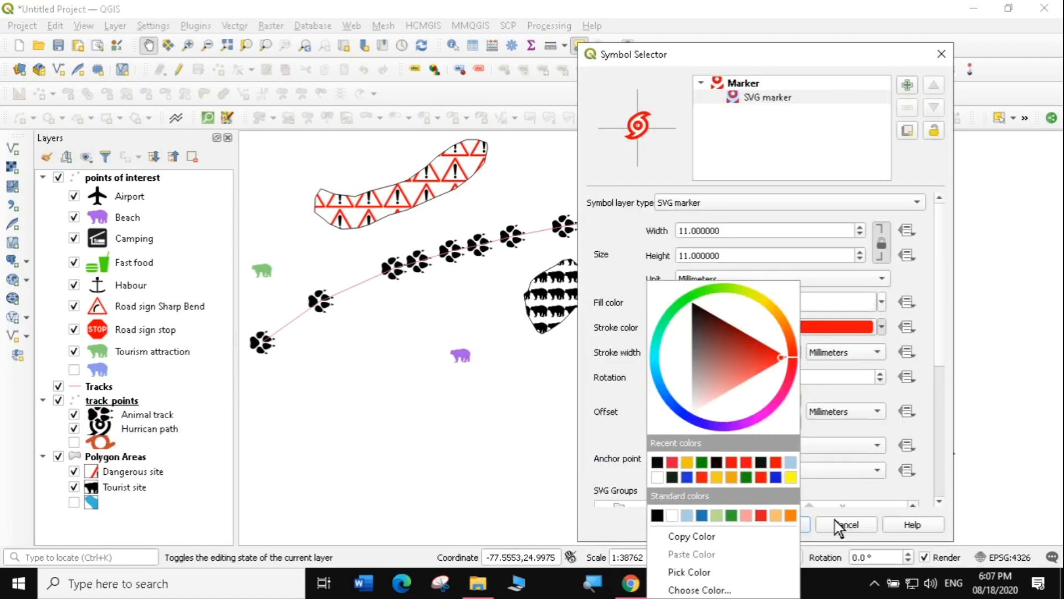
left_click(567, 460)
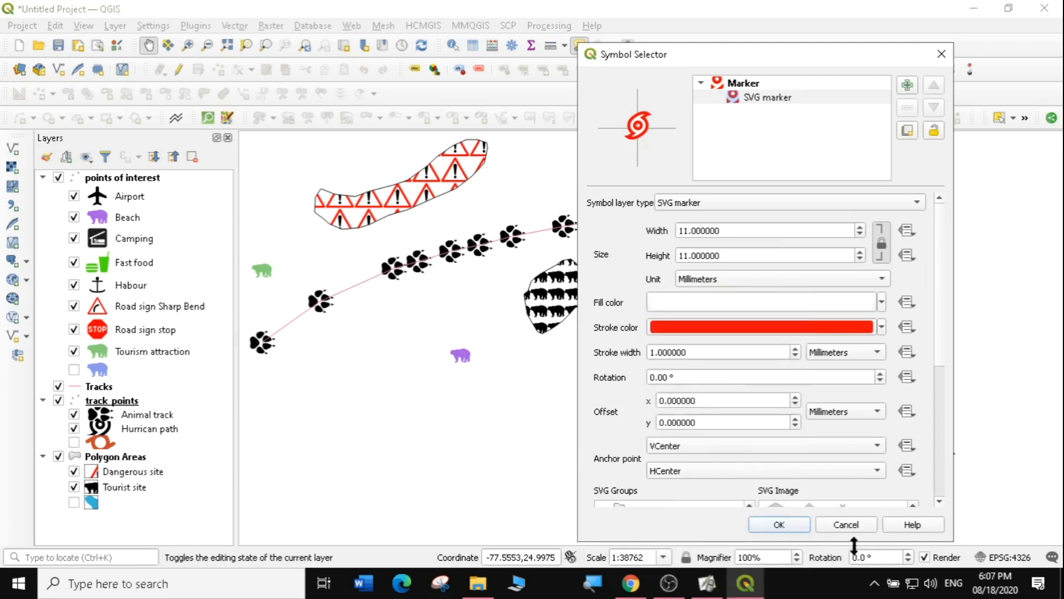
left_click(790, 524)
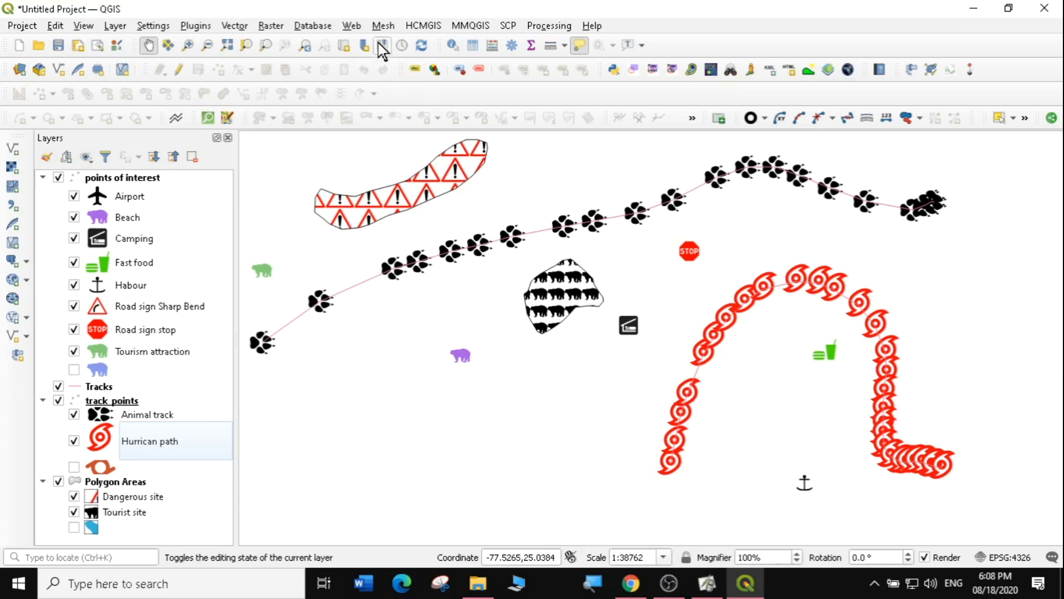
Add the Google Maps basemap to the project from the HCMGIS plugin.
left_click(418, 27)
mouse_move(427, 42)
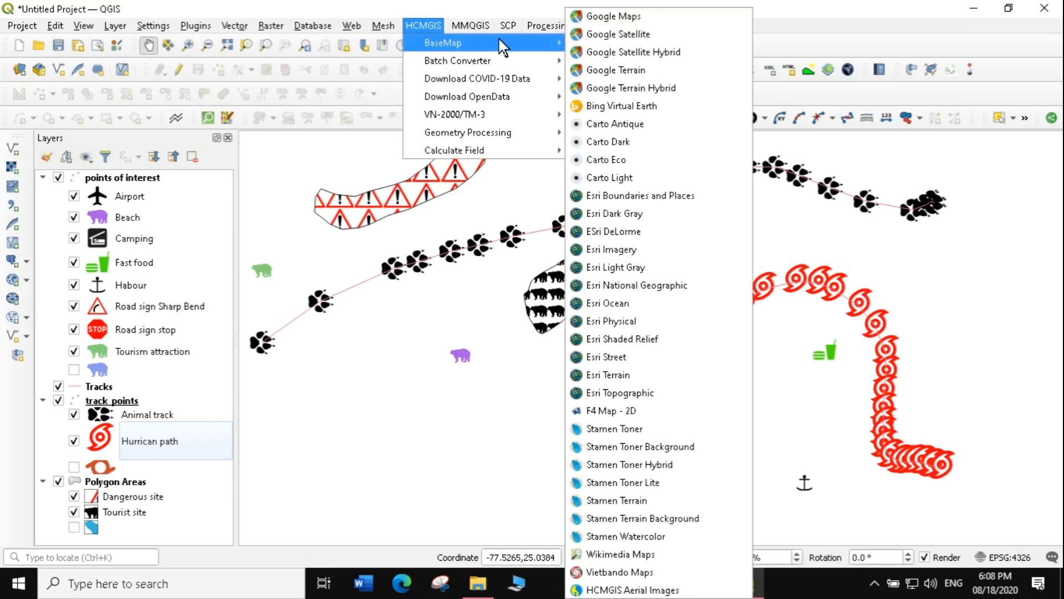
left_click(630, 22)
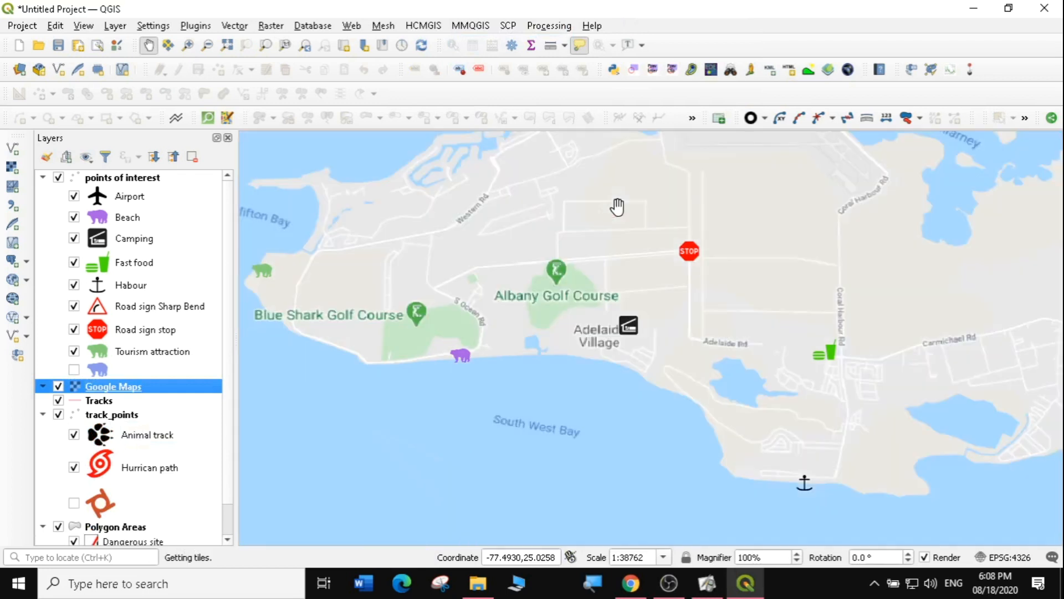
Move the Google Maps layer to the end of the layer order, beneath the Tracks, Polygon Areas and track_points layers.
left_click_drag(149, 386, 141, 571)
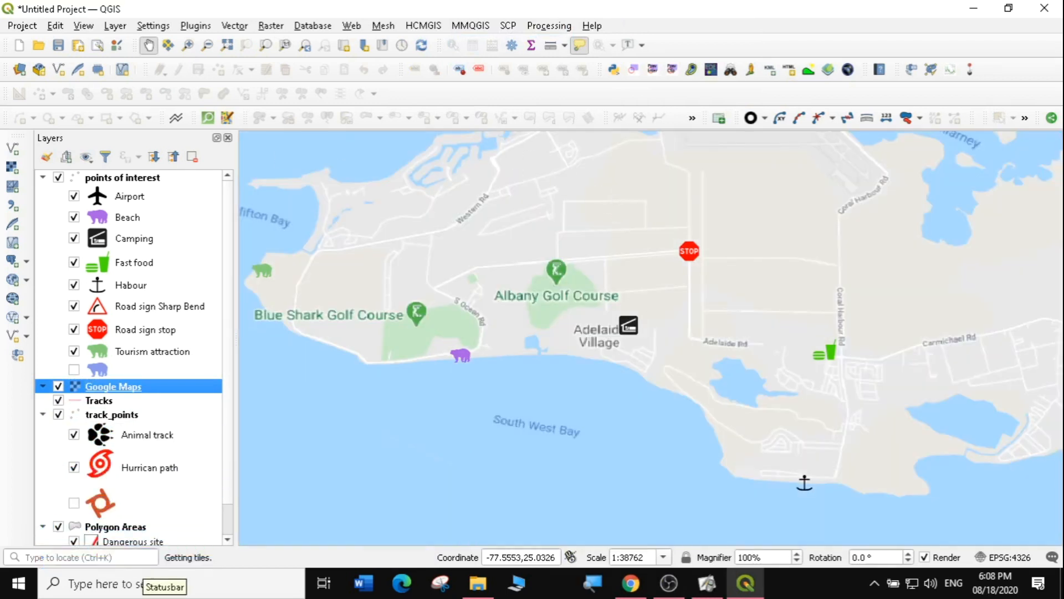
scroll(224, 461, "down", 1)
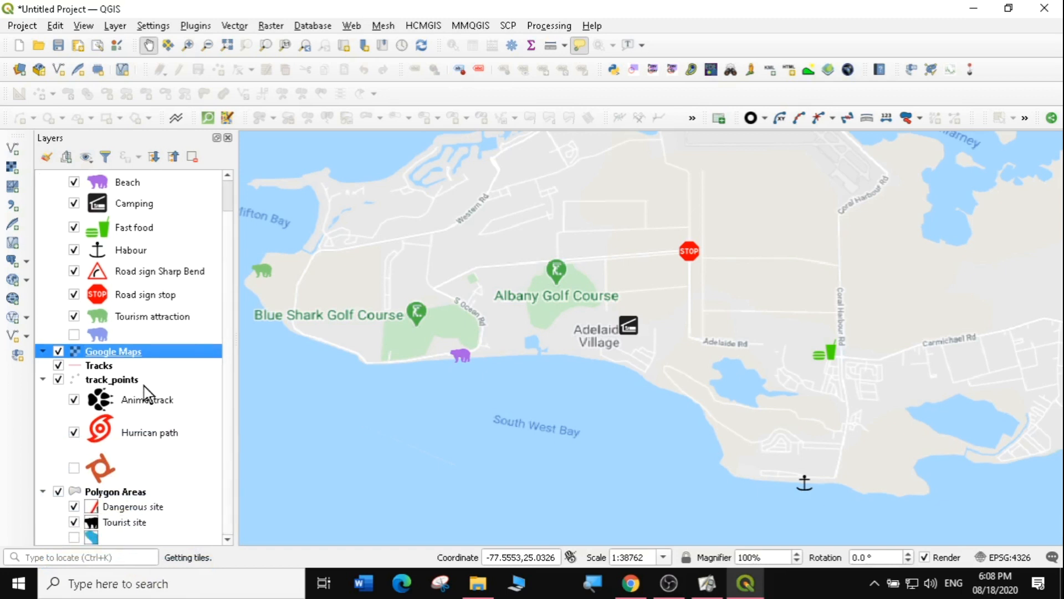
mouse_move(117, 357)
left_mouse_down()
mouse_move(106, 560)
mouse_move(100, 518)
mouse_move(124, 404)
mouse_move(65, 366)
mouse_move(83, 444)
left_mouse_up()
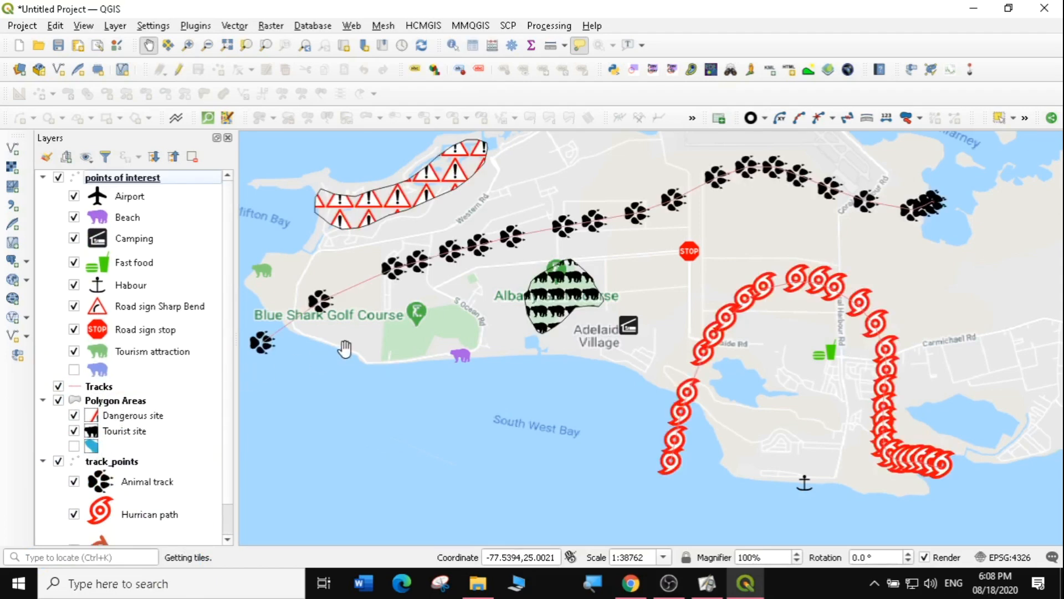
left_click_drag(715, 249, 713, 248)
scroll(714, 249, "down", 2)
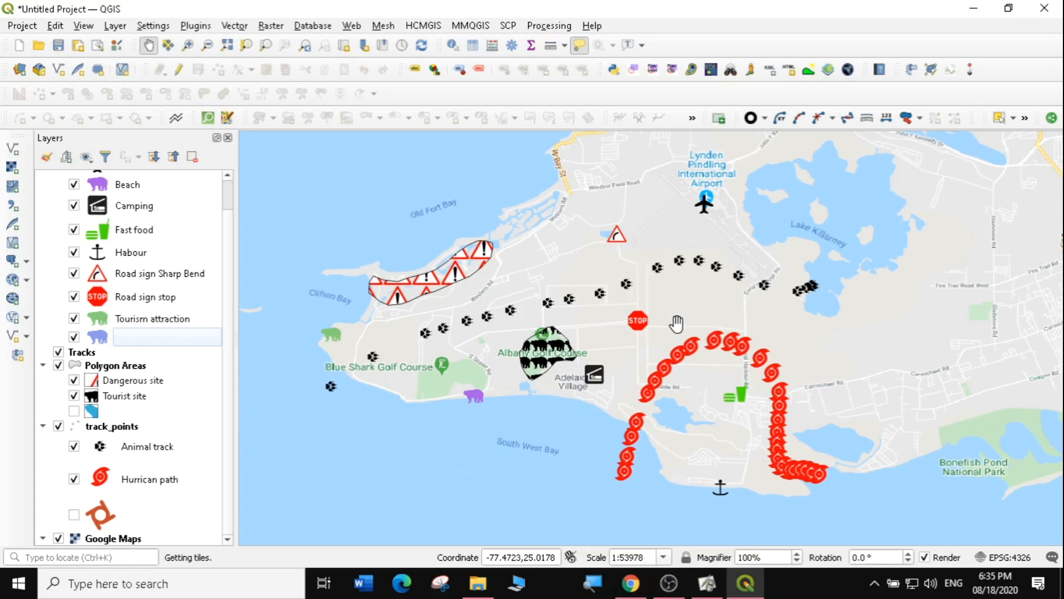